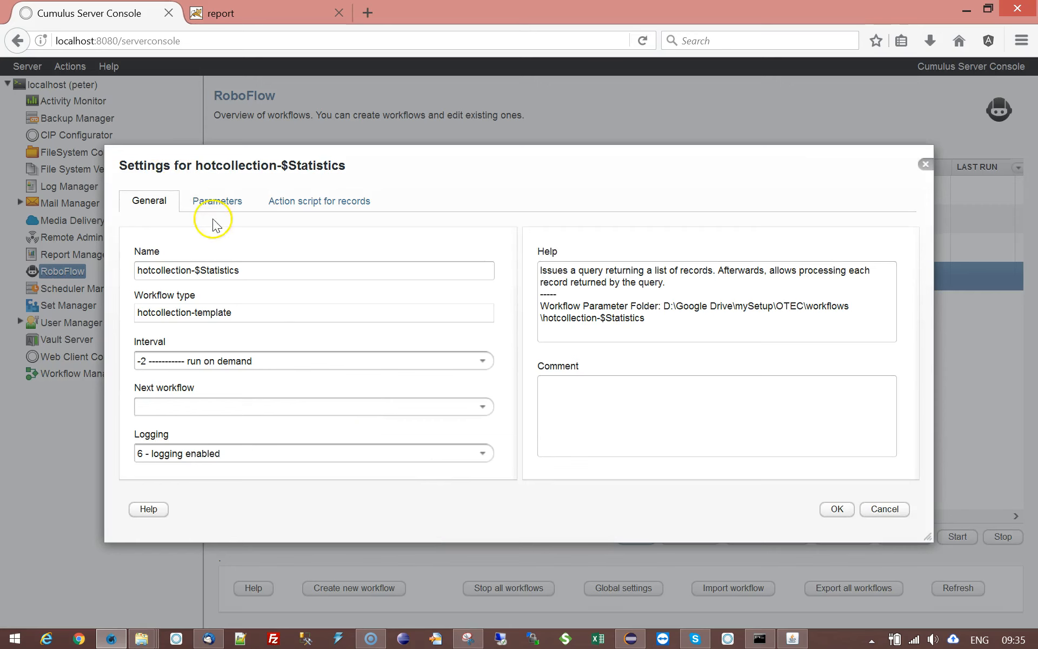
- Review the workflow's parameters, examining the Catalog, Cumulus query, Group By and Count Field entries
click(217, 203)
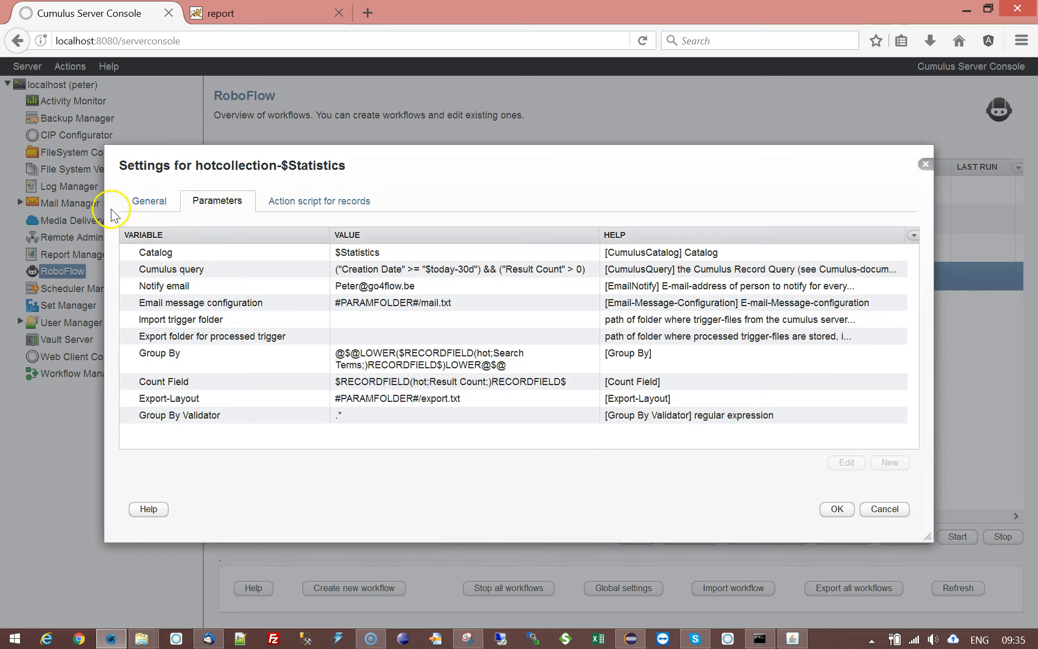
click(164, 253)
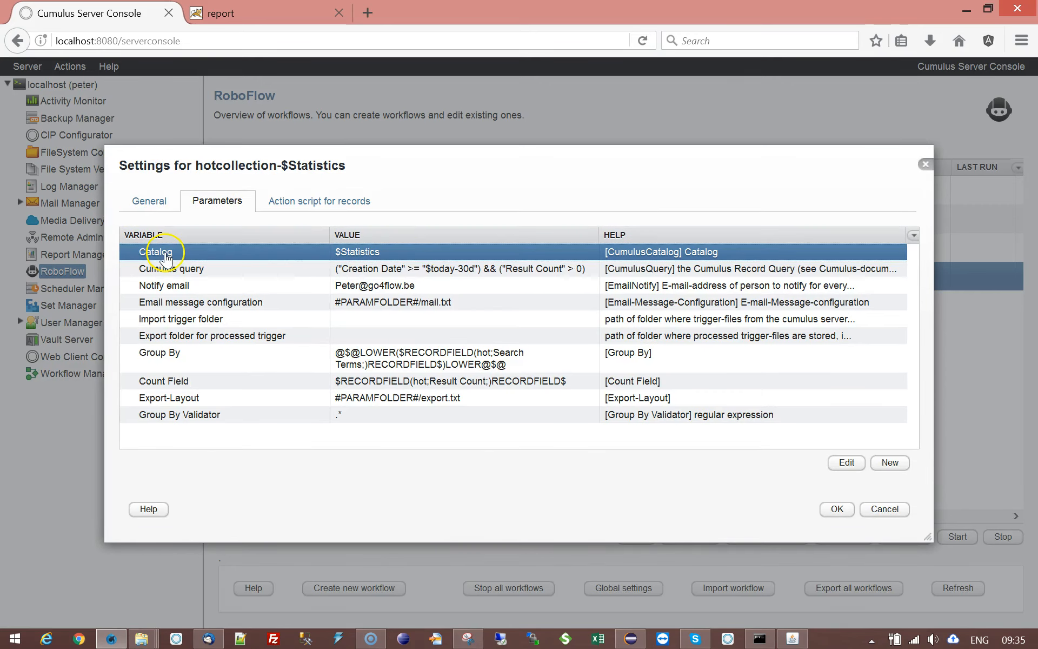
click(403, 270)
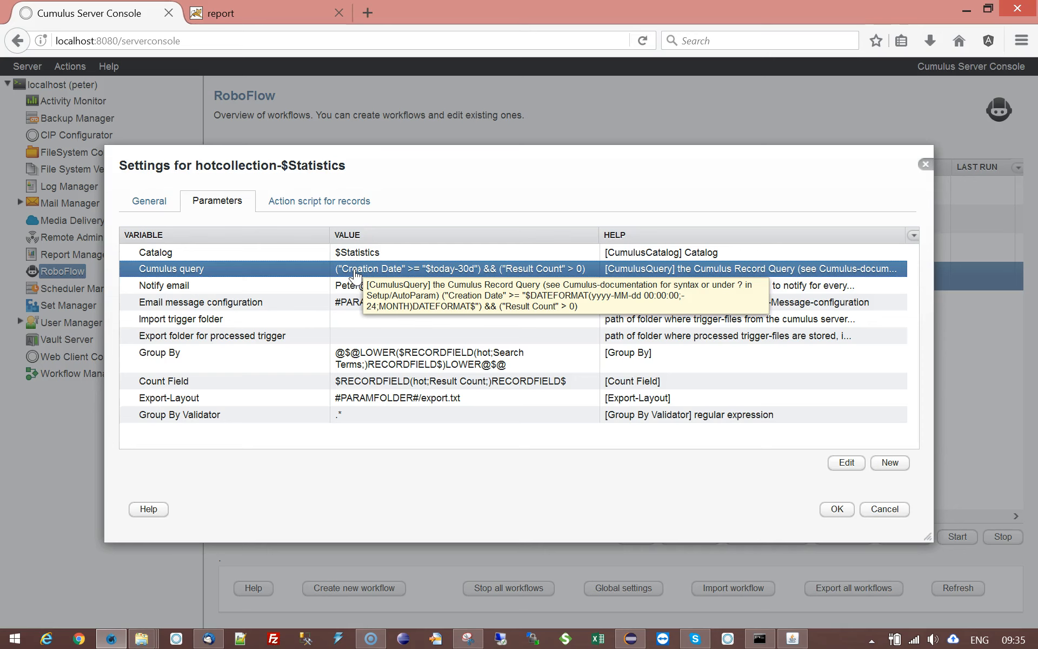
click(544, 273)
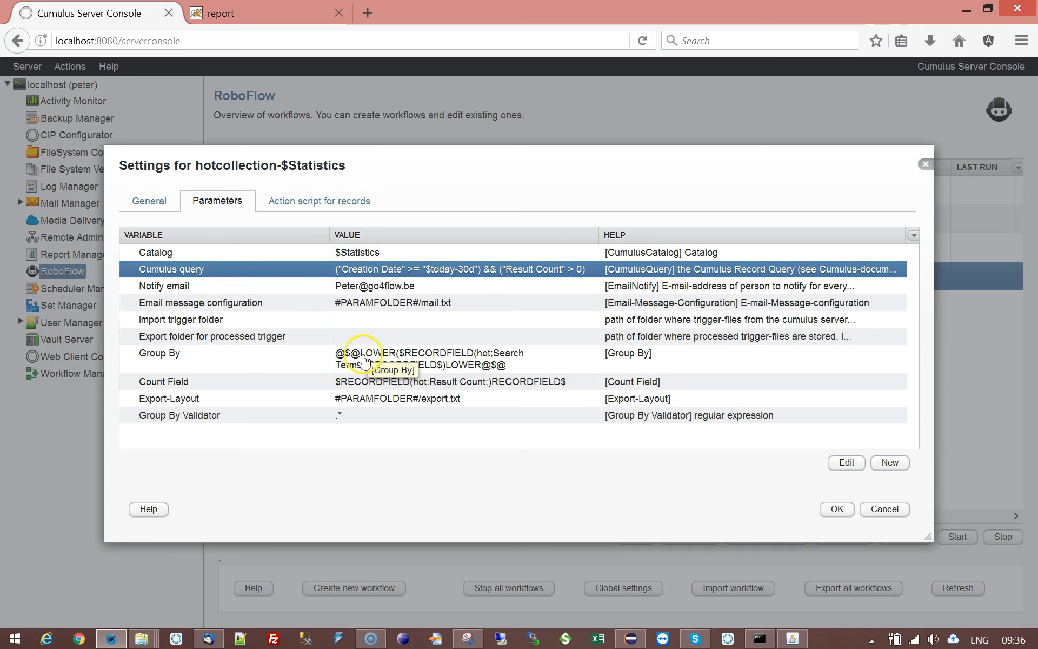
click(271, 362)
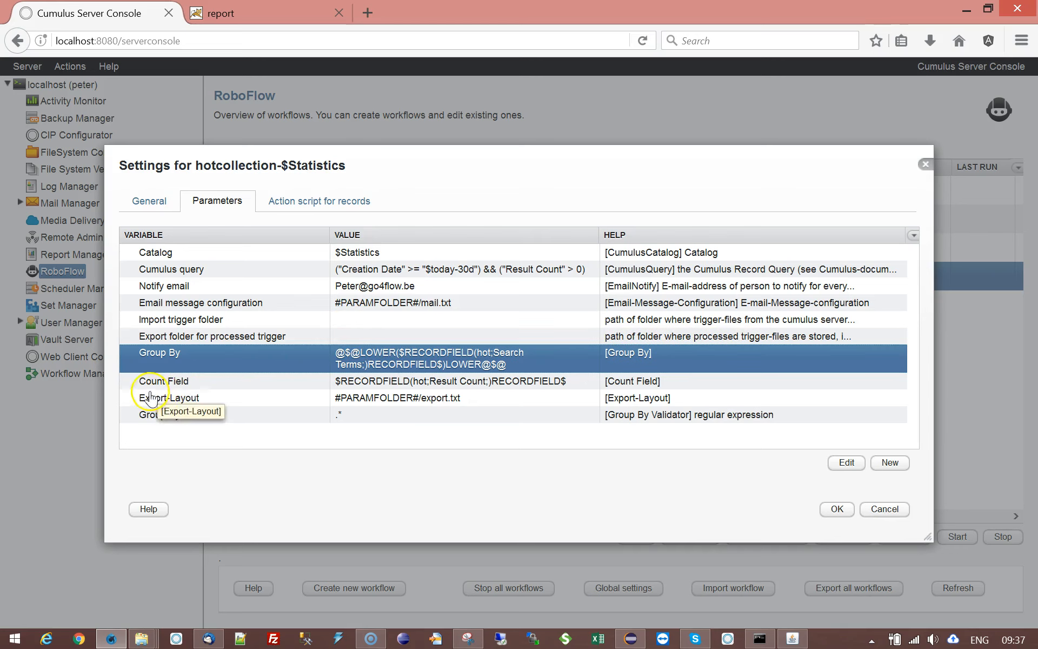
click(173, 385)
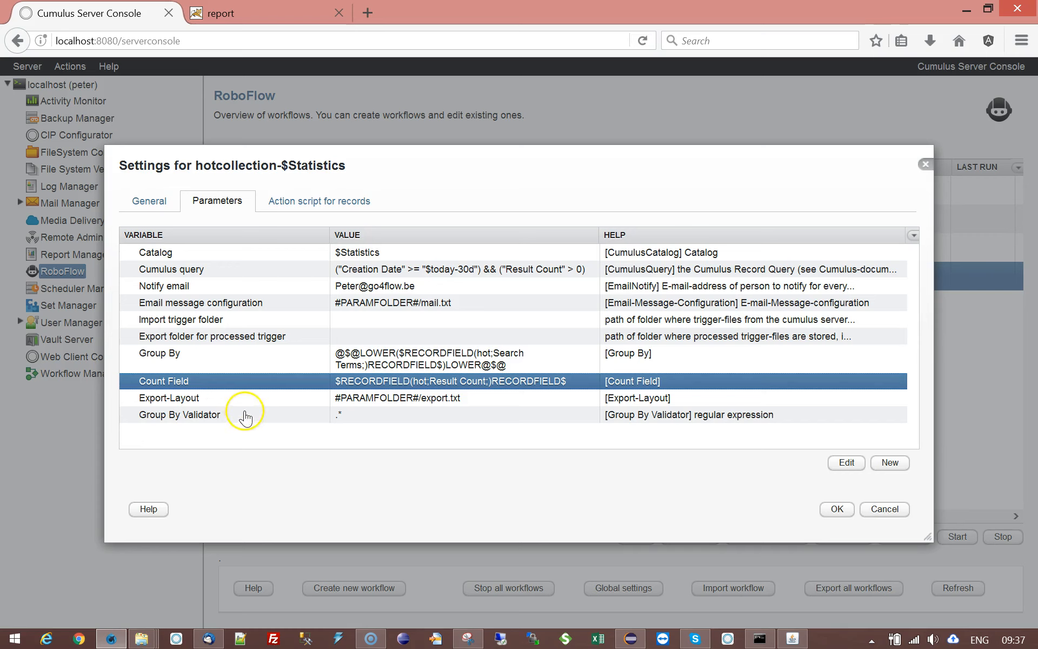
- Open the Export-Layout file for editing and remove the word "before" from headerexport and "after" from footerexport
click(262, 400)
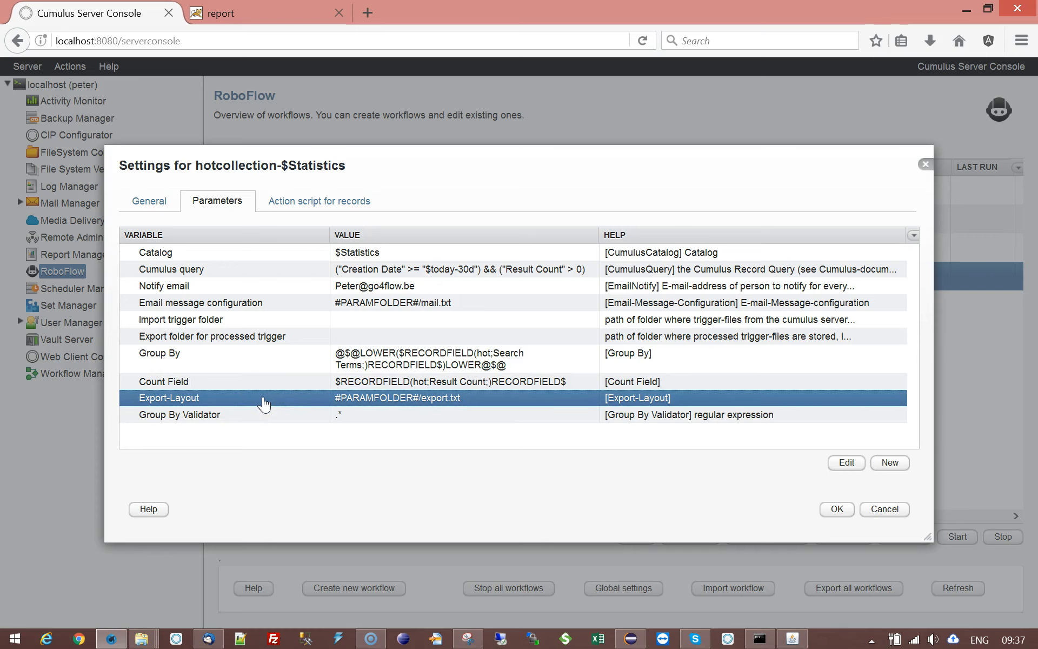
double_click(437, 401)
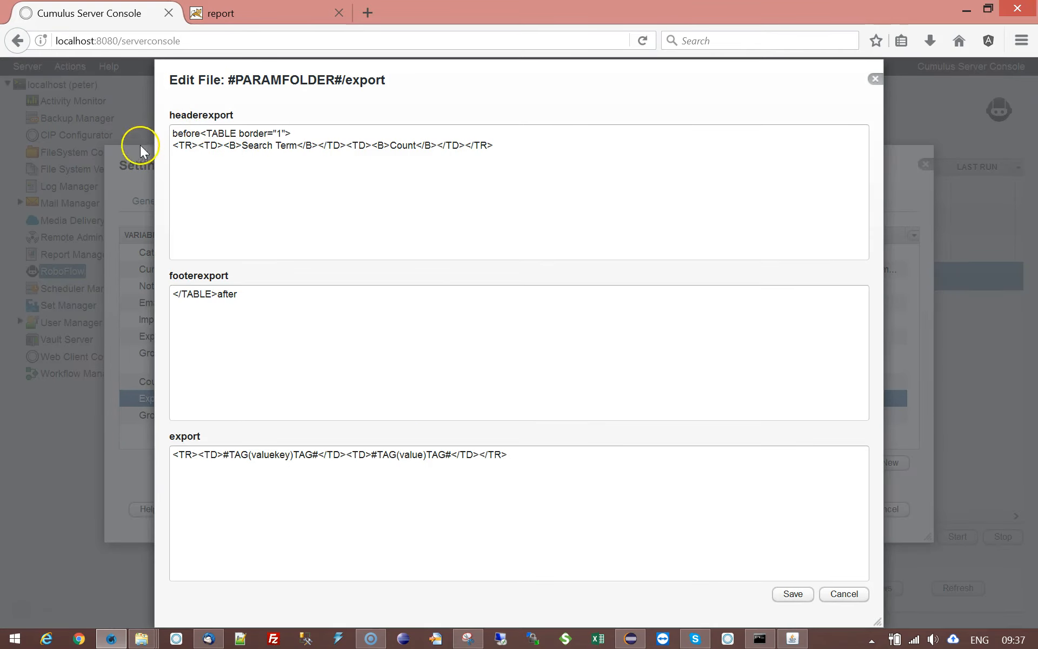
drag(201, 135, 145, 134)
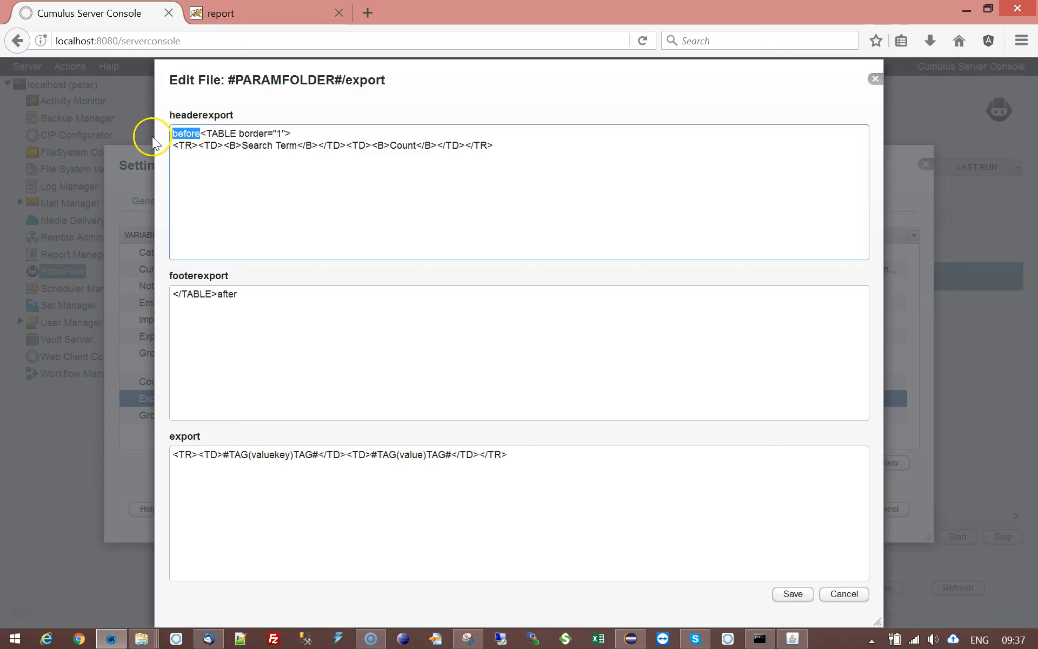
key(BackSpace)
click(240, 294)
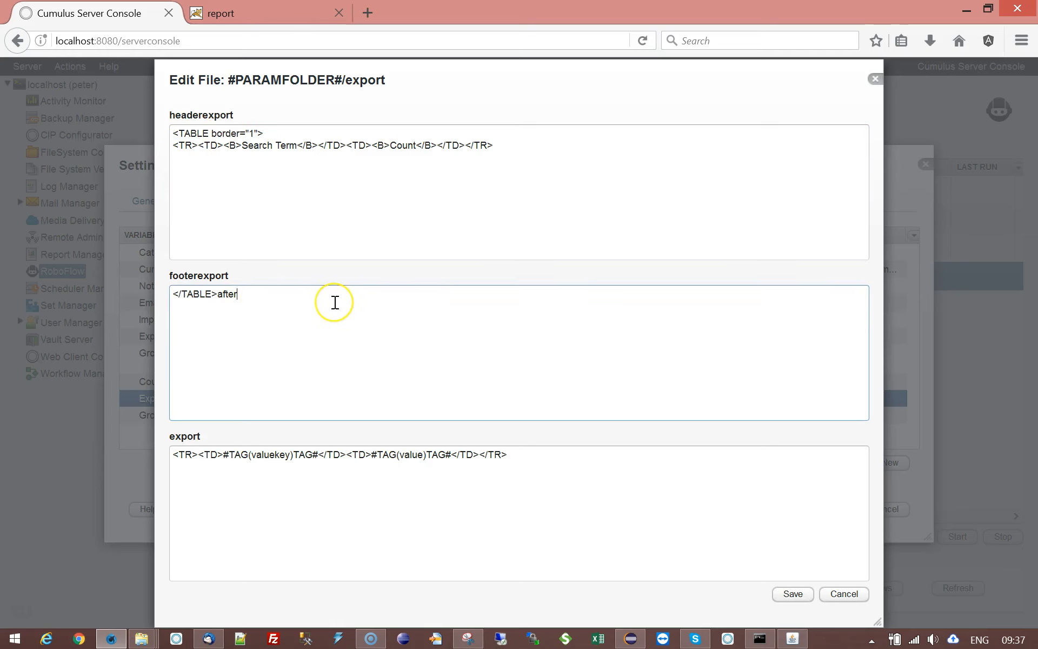
key(BackSpace)
key(BackSpace)
key(BackSpace)
key(BackSpace)
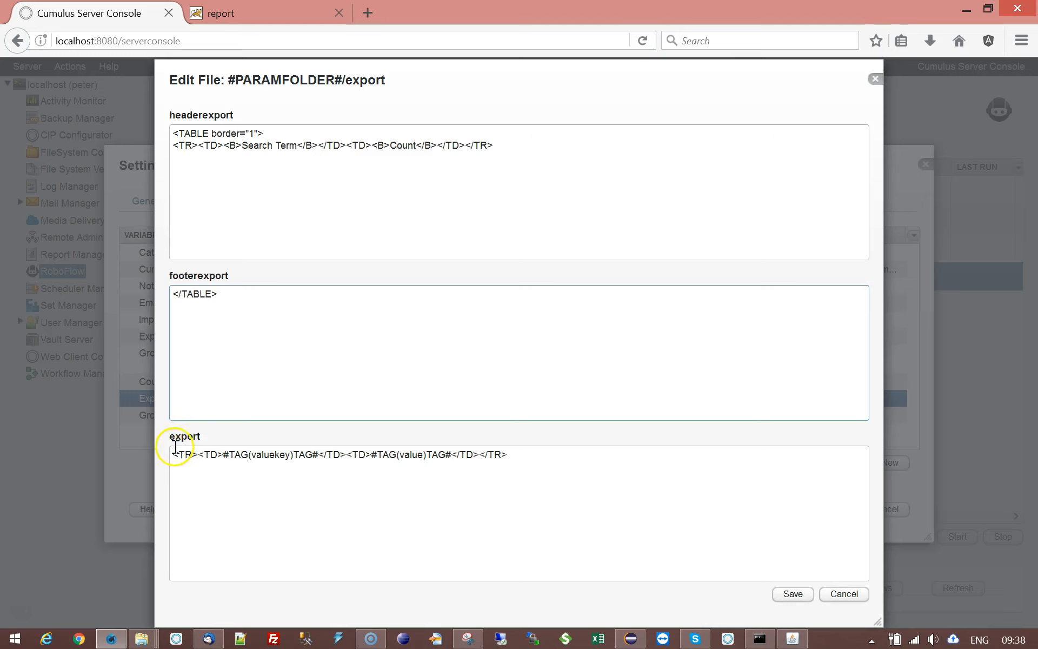
- Check the valuekey and value tags in the export row and save the edited export layout and its parameter
double_click(259, 456)
double_click(412, 457)
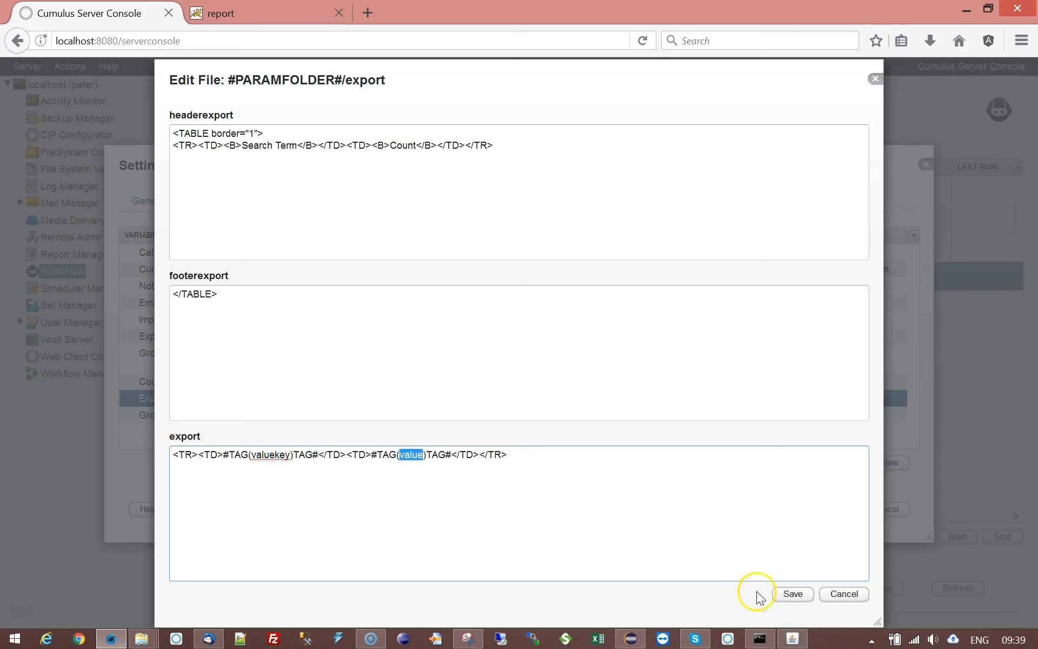
click(797, 599)
click(795, 595)
click(665, 425)
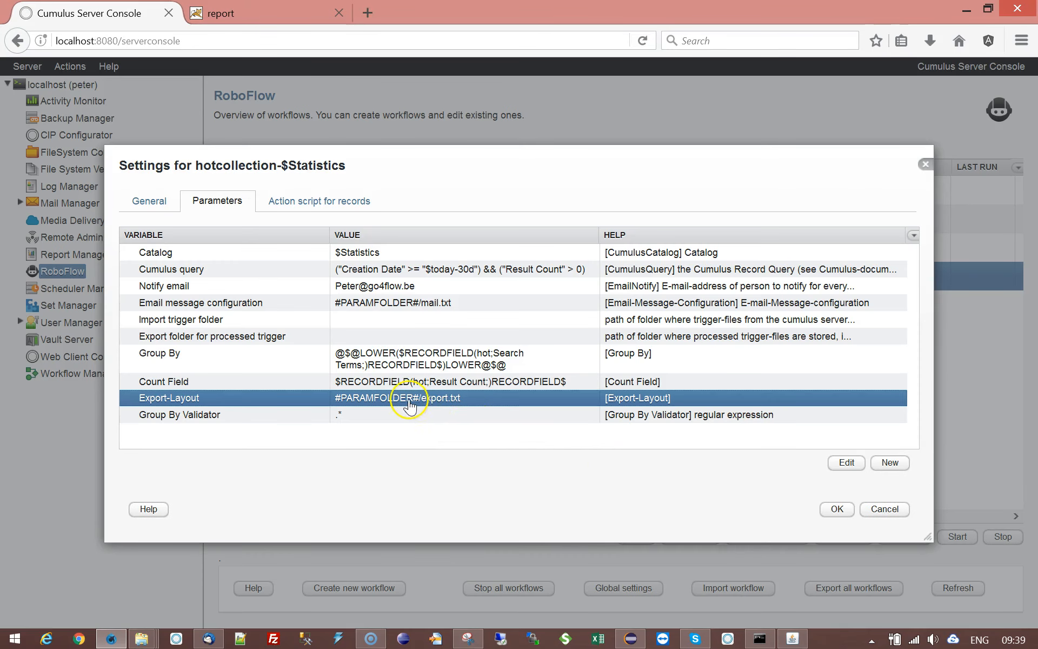
- Inspect the Export-Layout parameter's file reference without changing it, and look at the Notify email parameter
double_click(406, 405)
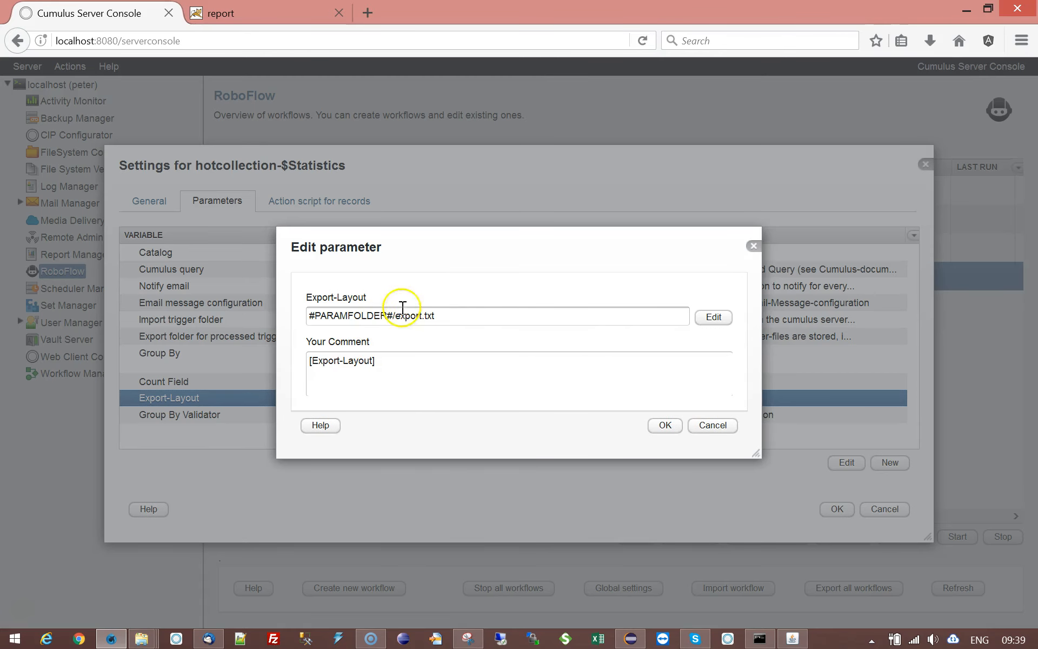
click(727, 429)
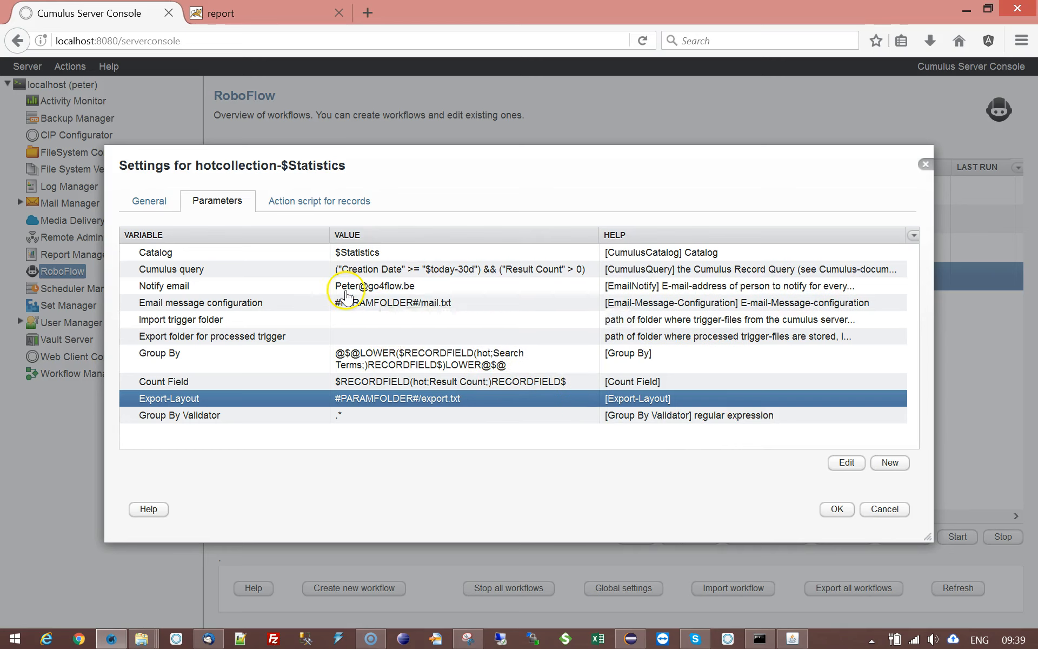
click(159, 287)
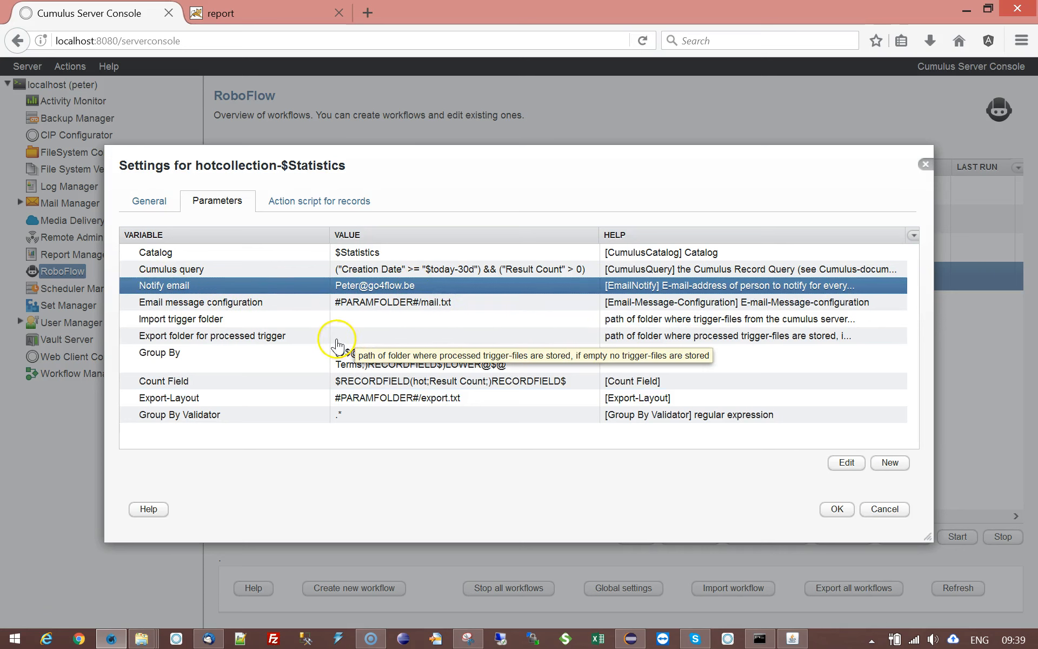
- Open the Email message configuration file mail.txt and examine its subjectmail and mail fields
double_click(310, 307)
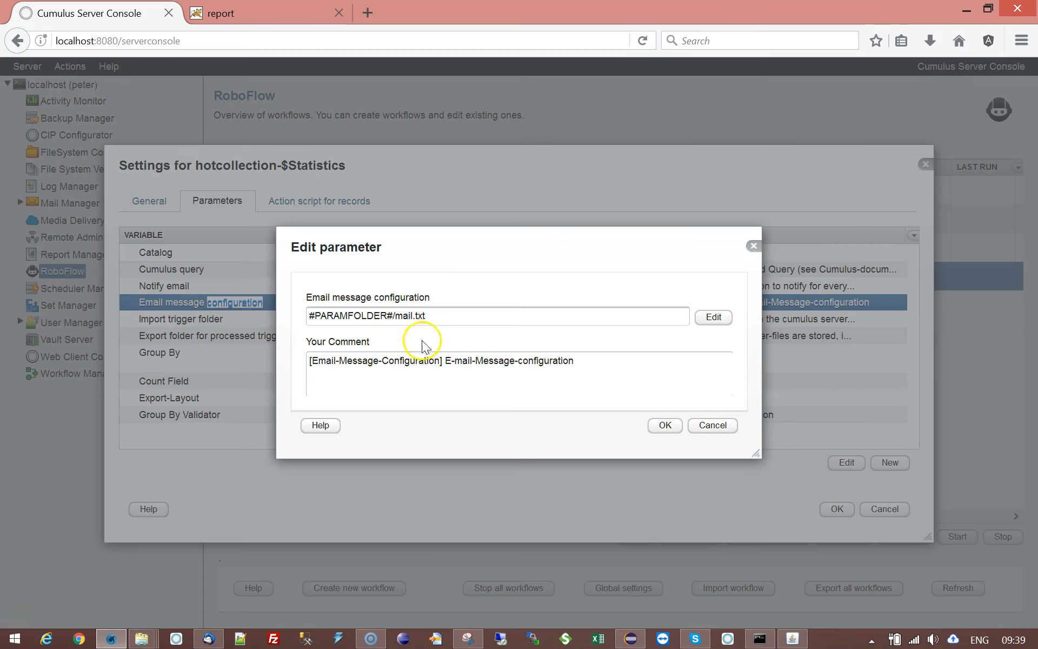
click(704, 325)
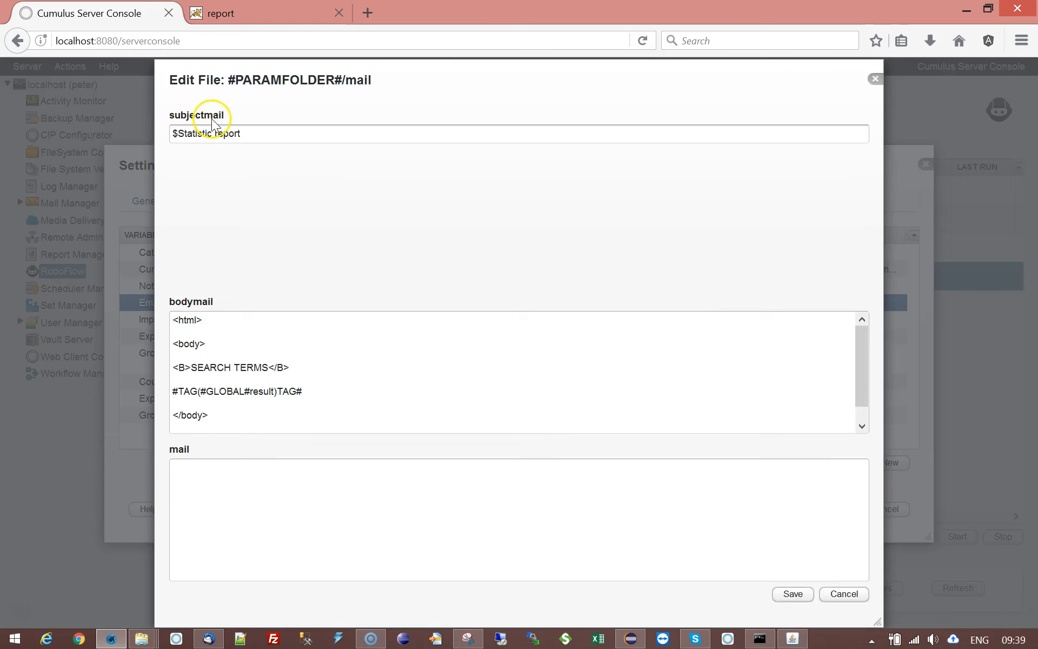
click(276, 133)
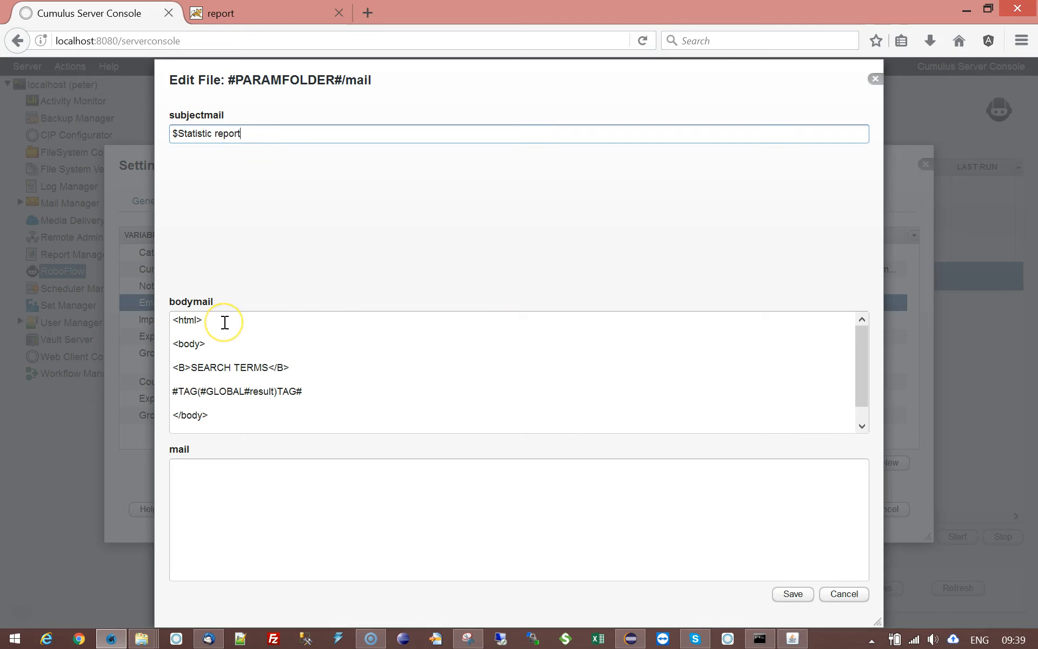
click(216, 469)
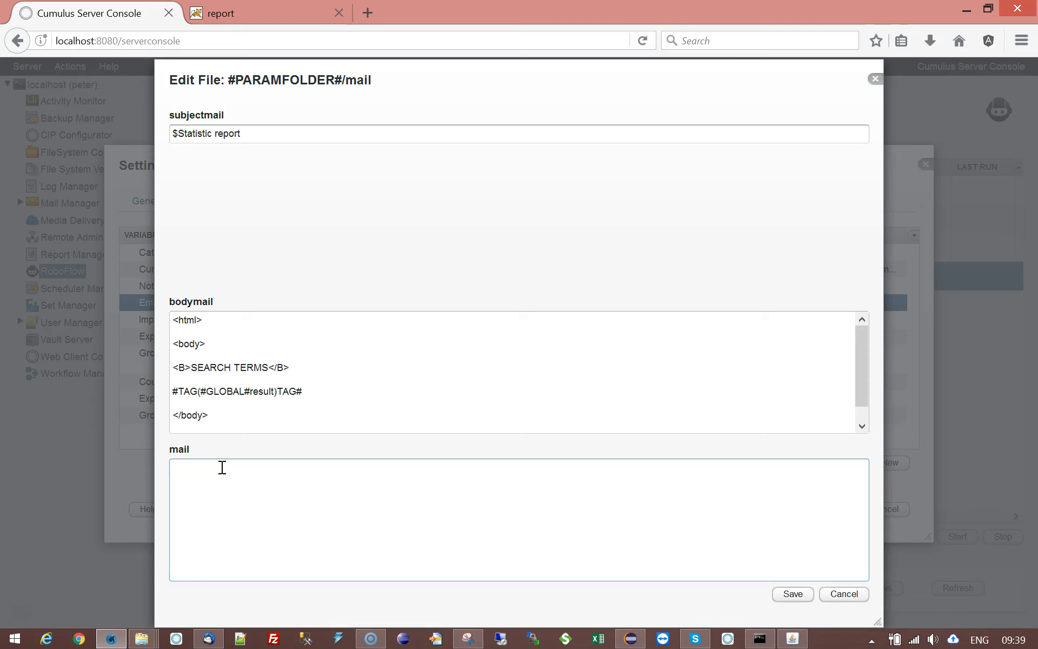
- Examine the HTML in bodymail, especially the #TAG(#GLOBAL#result)TAG# placeholder, and compare it with the mail field
drag(169, 317, 271, 427)
click(264, 405)
double_click(261, 390)
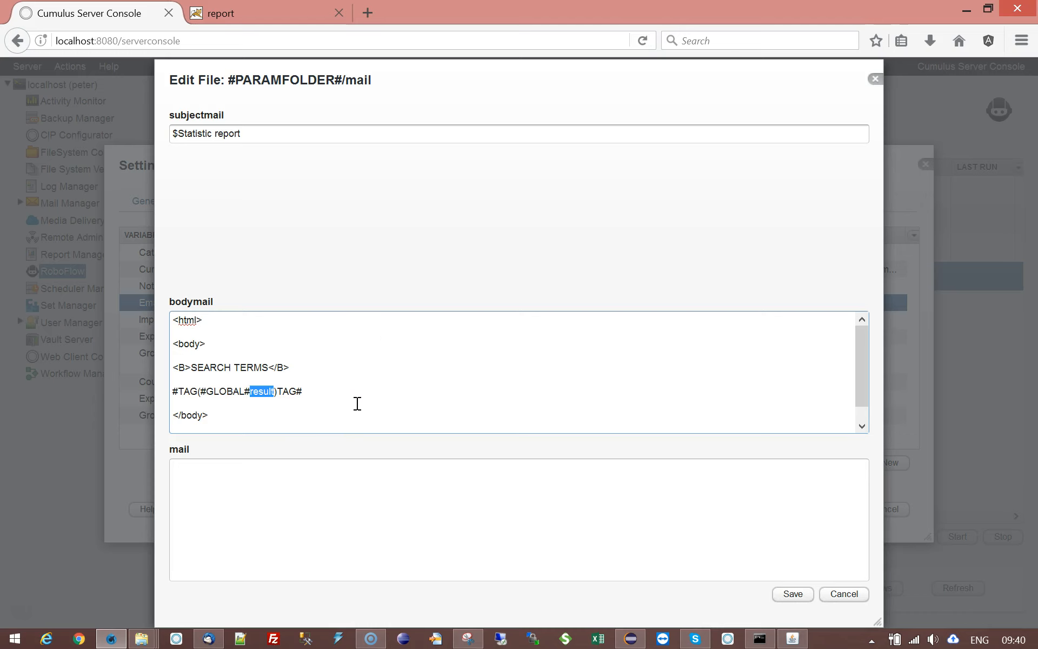
click(231, 471)
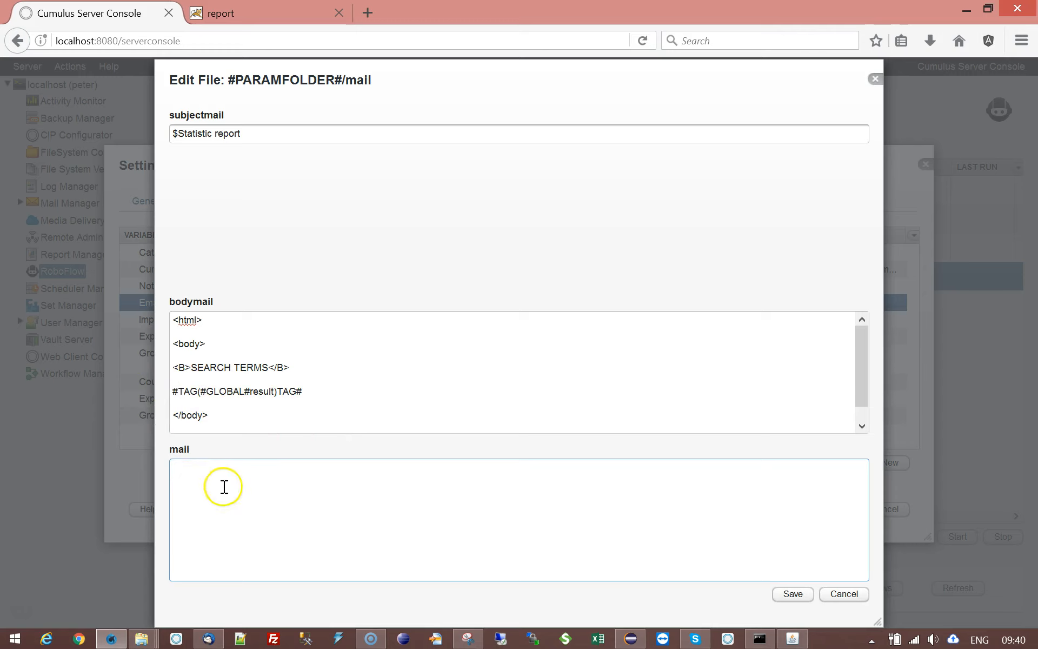
click(216, 501)
drag(306, 390, 158, 400)
click(237, 416)
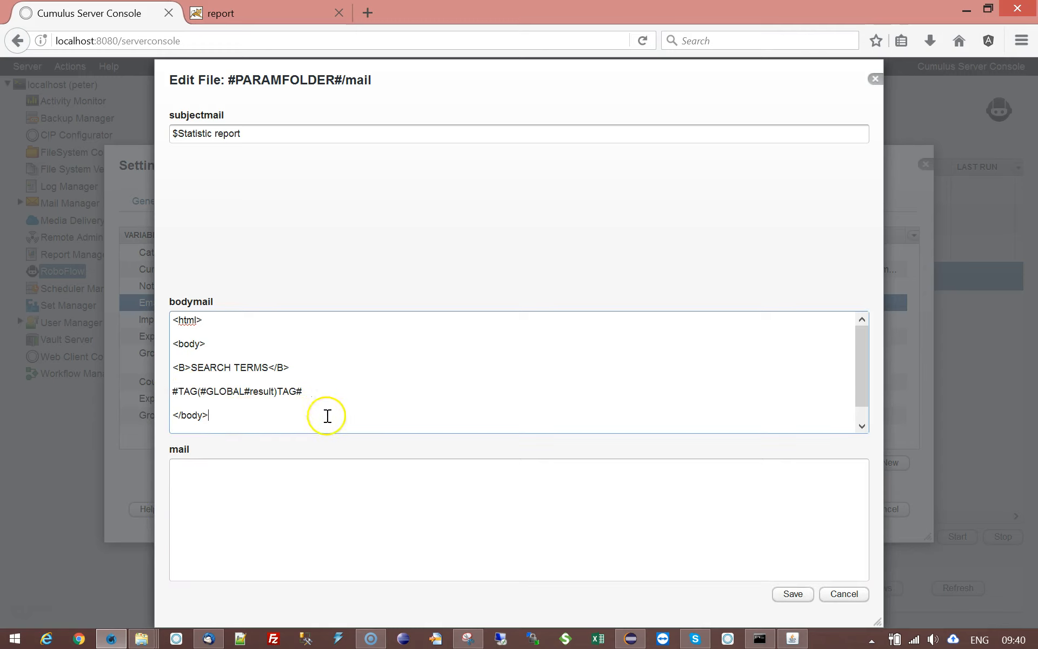
click(315, 393)
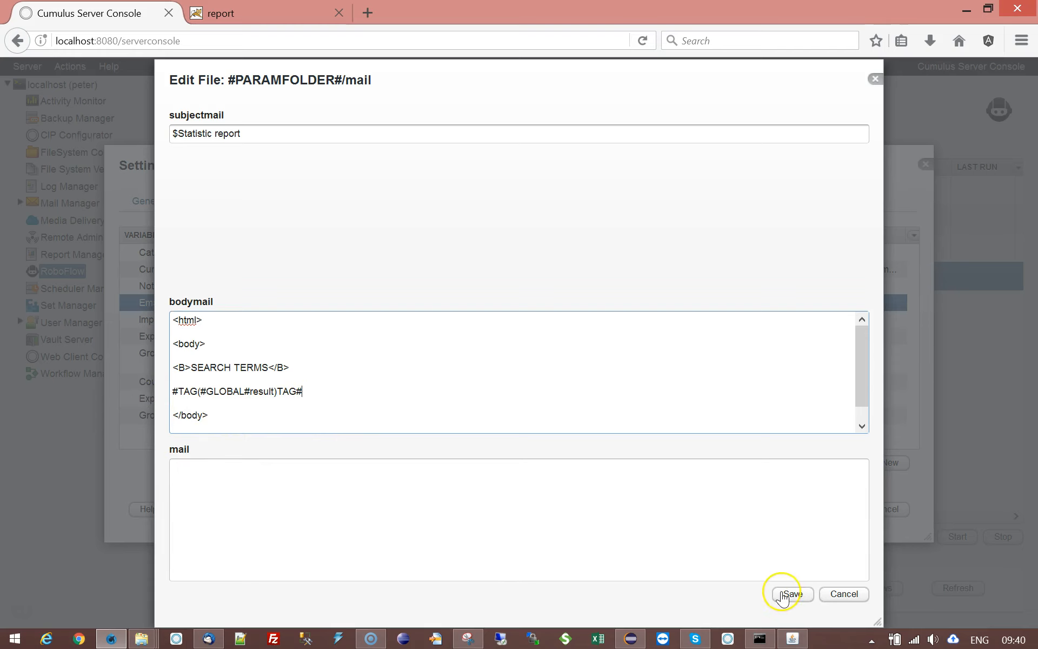
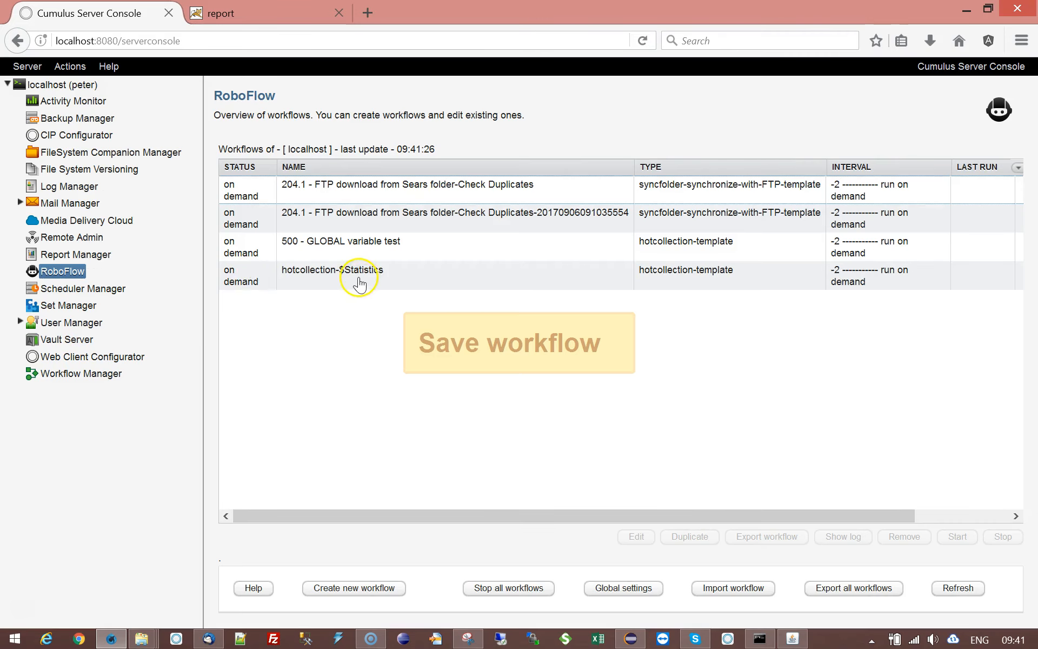
- Reopen the hotcollection-$Statistics settings, set the Cumulus query's date limit to "$today-300d", and save the workflow
click(359, 283)
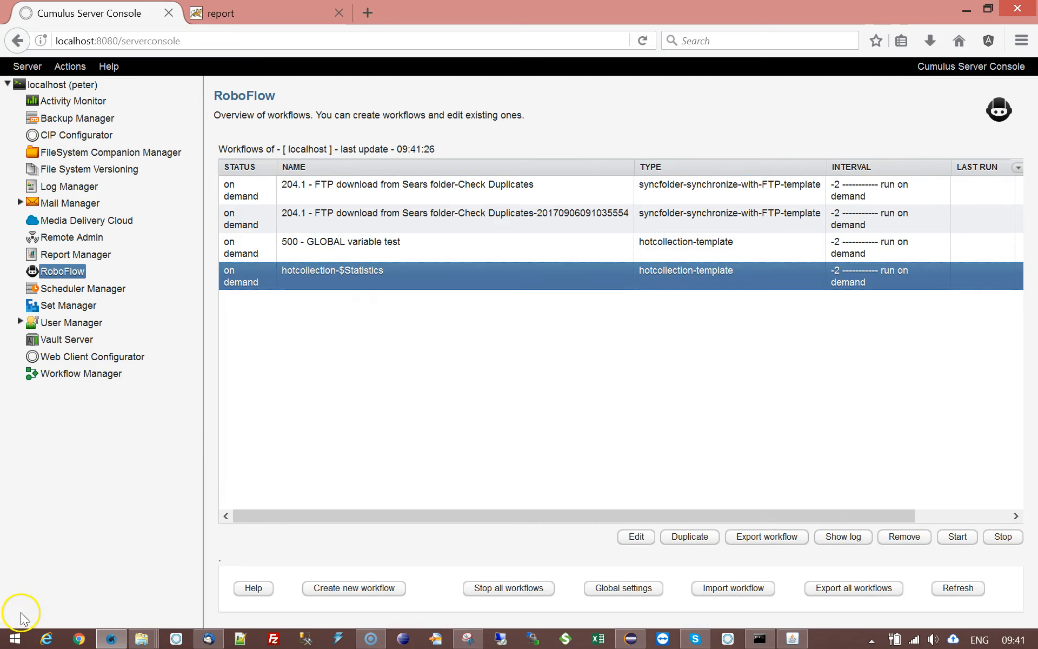
double_click(459, 275)
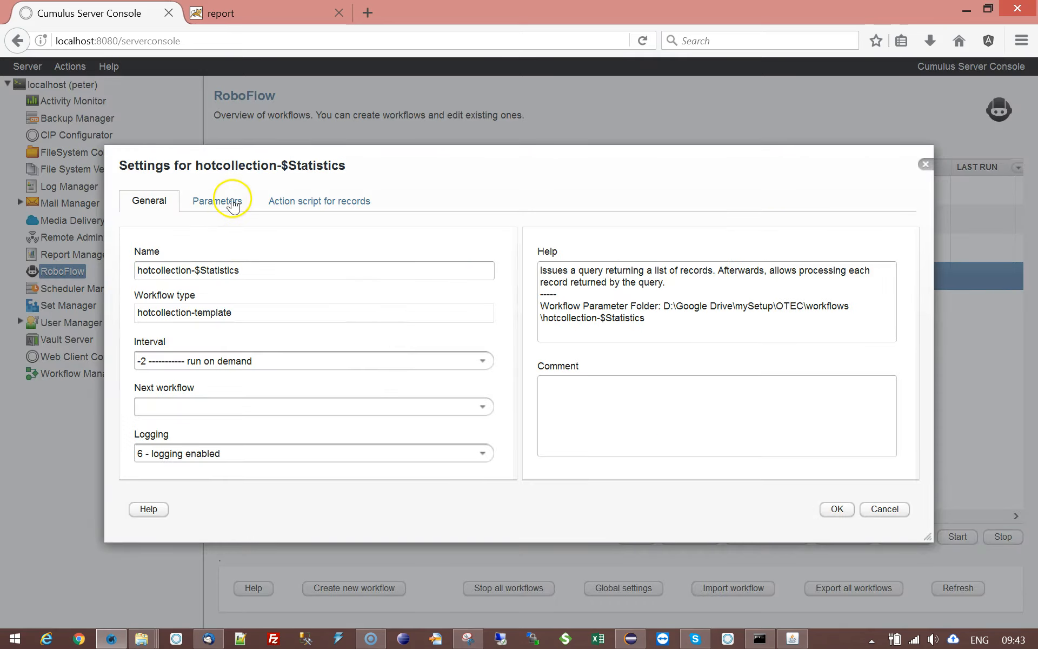
click(238, 202)
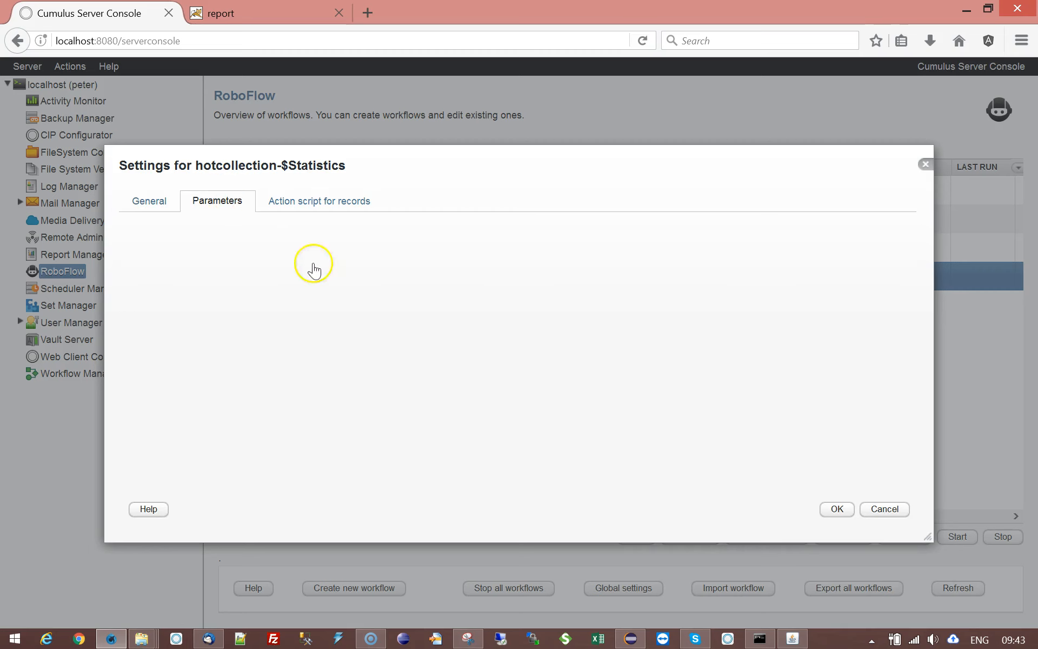
double_click(453, 268)
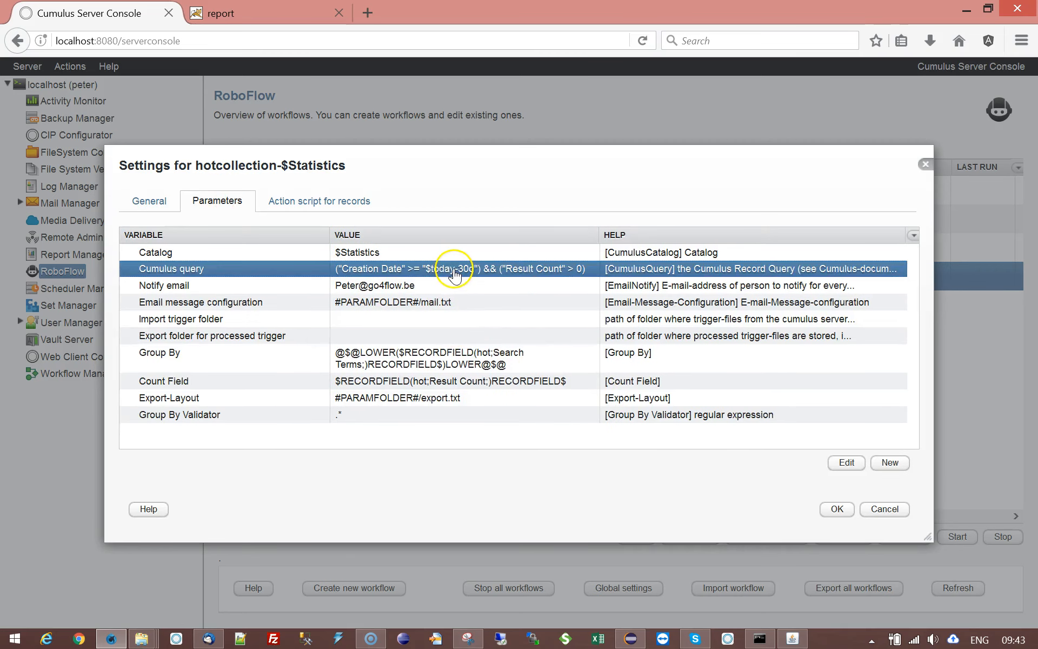
click(443, 316)
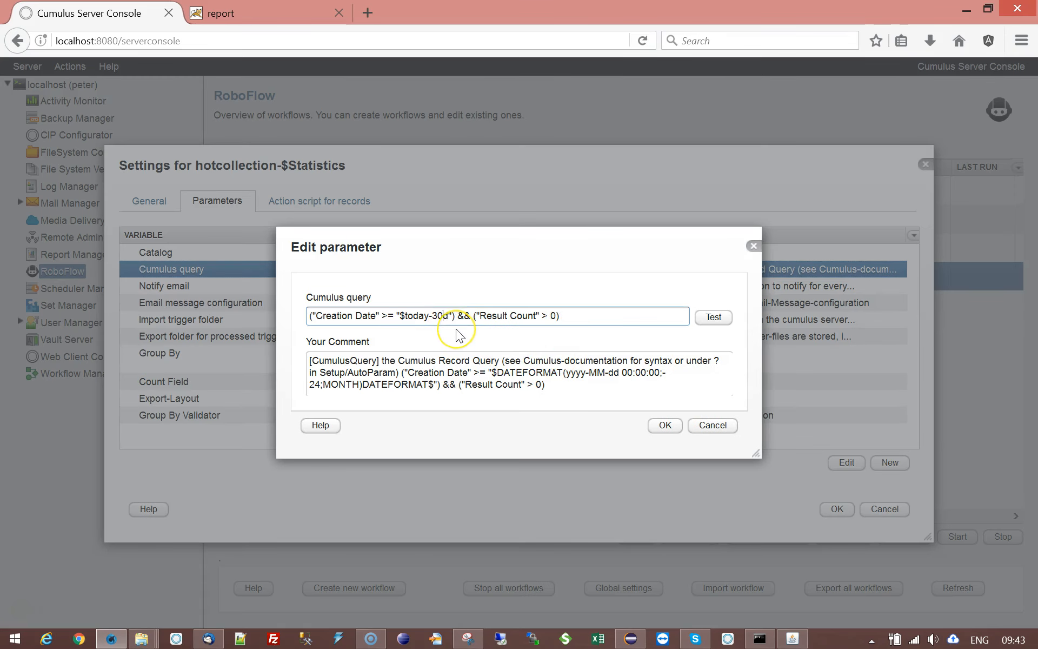
text(0)
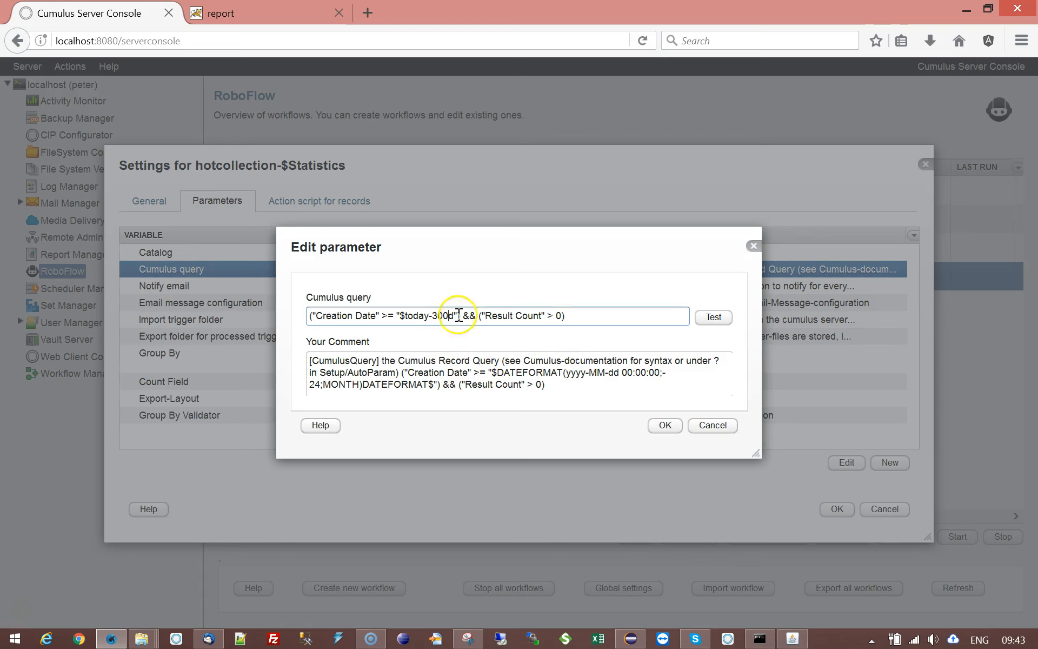
click(664, 425)
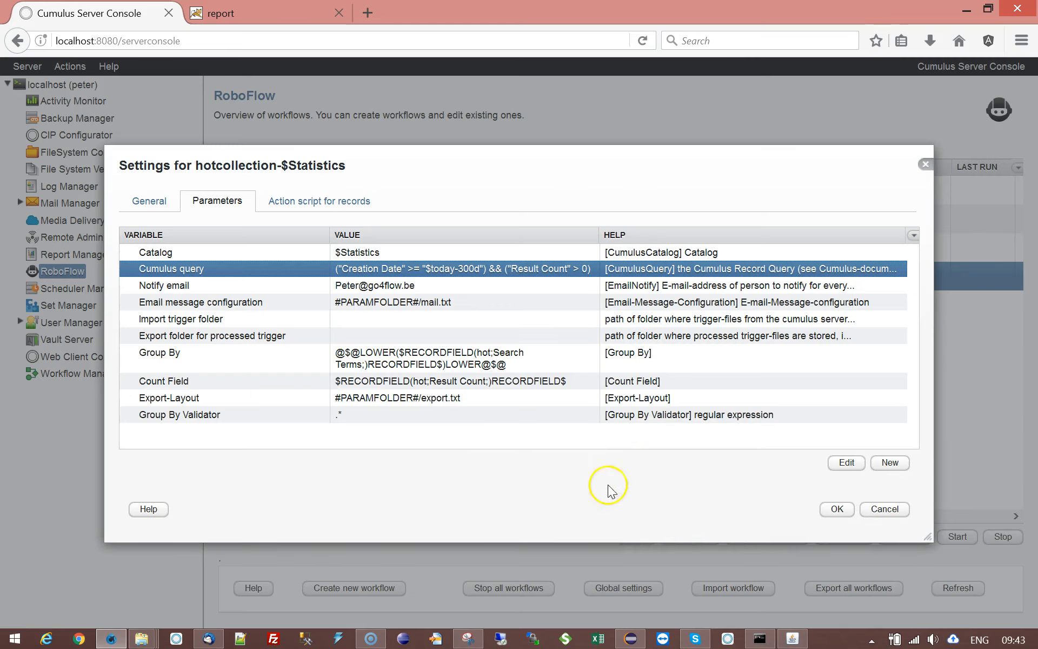
click(837, 509)
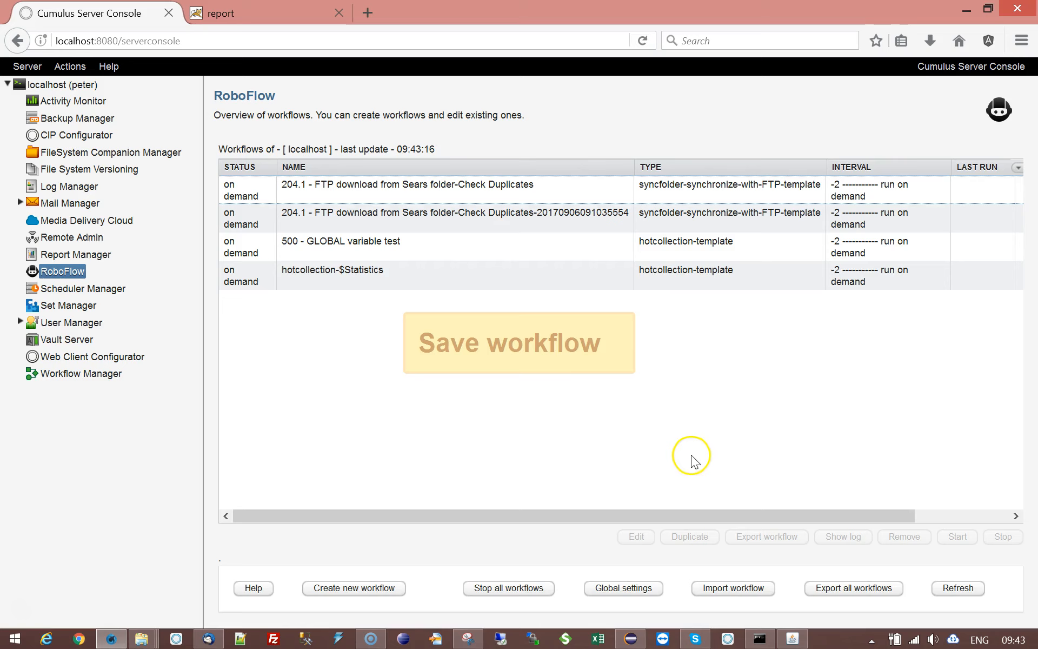
- Run the hotcollection-$Statistics workflow and display its log
click(368, 285)
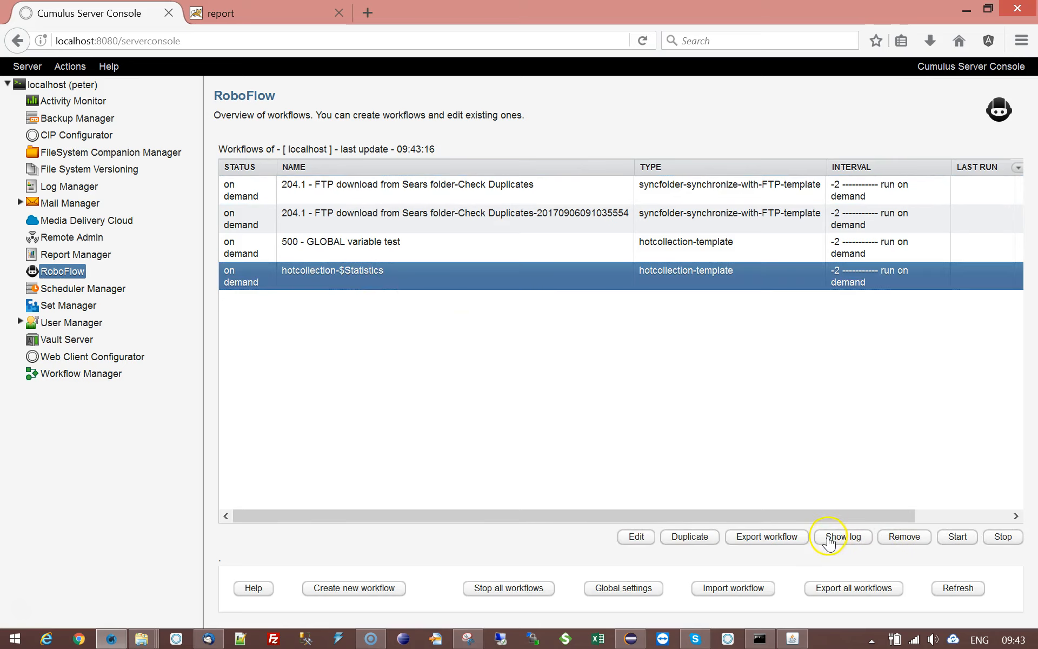
click(956, 537)
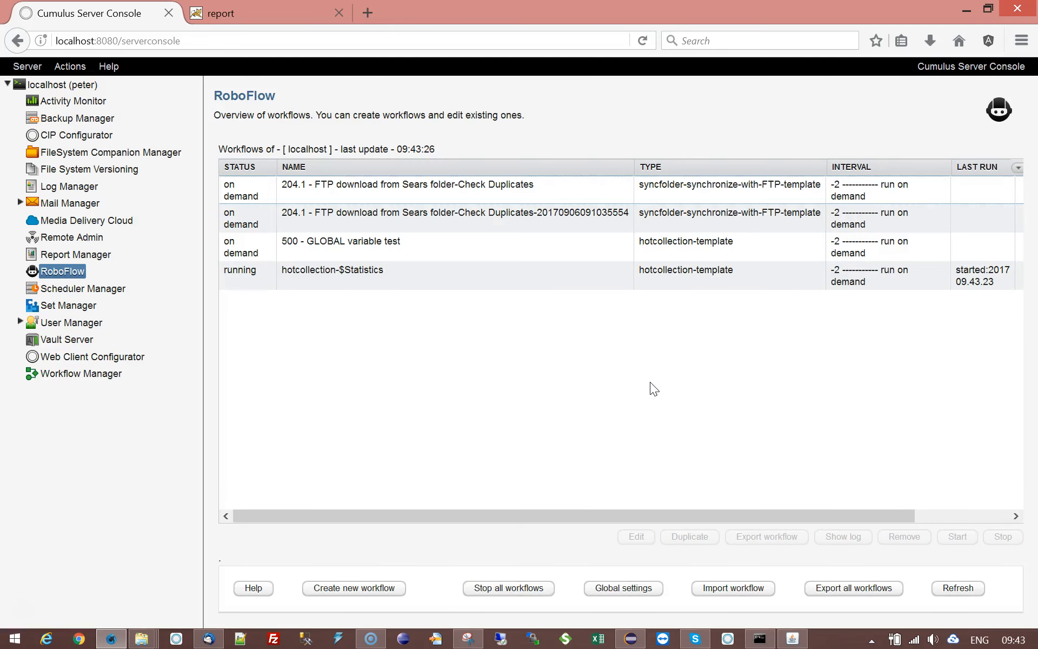
click(446, 285)
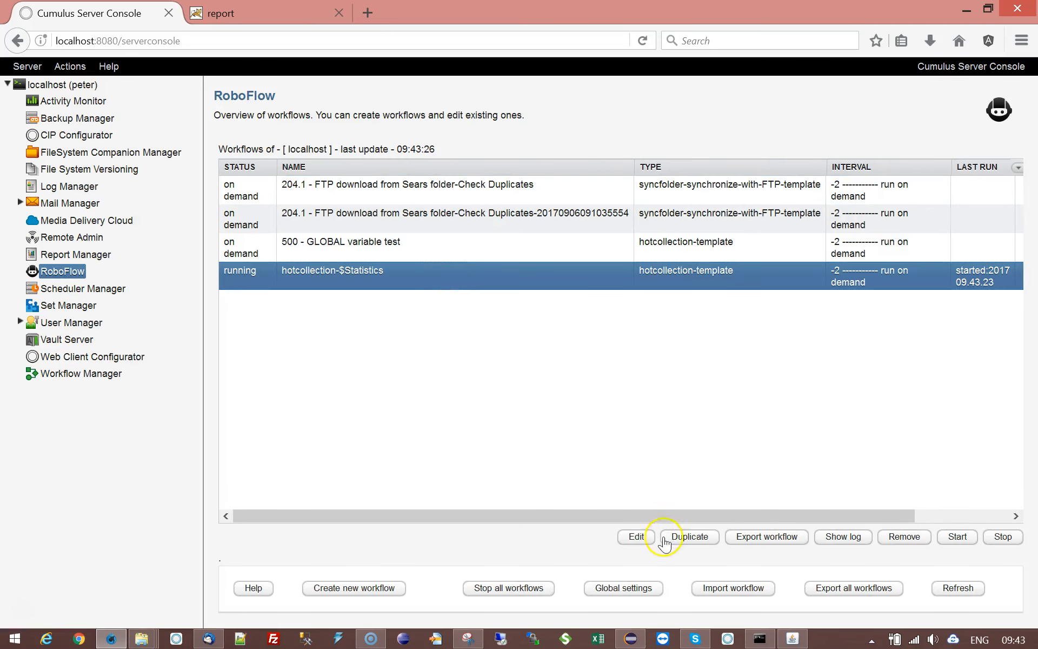
click(843, 537)
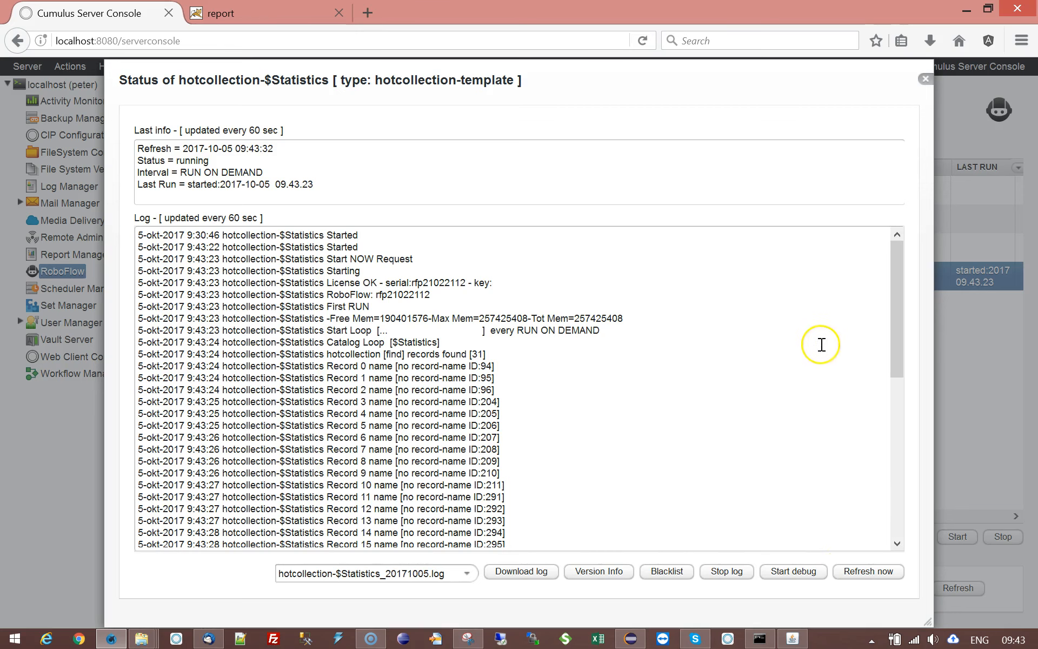
- Examine the log's processed records and the grouped search-term counts that follow them
drag(892, 262, 881, 299)
drag(467, 271, 483, 271)
drag(893, 311, 894, 460)
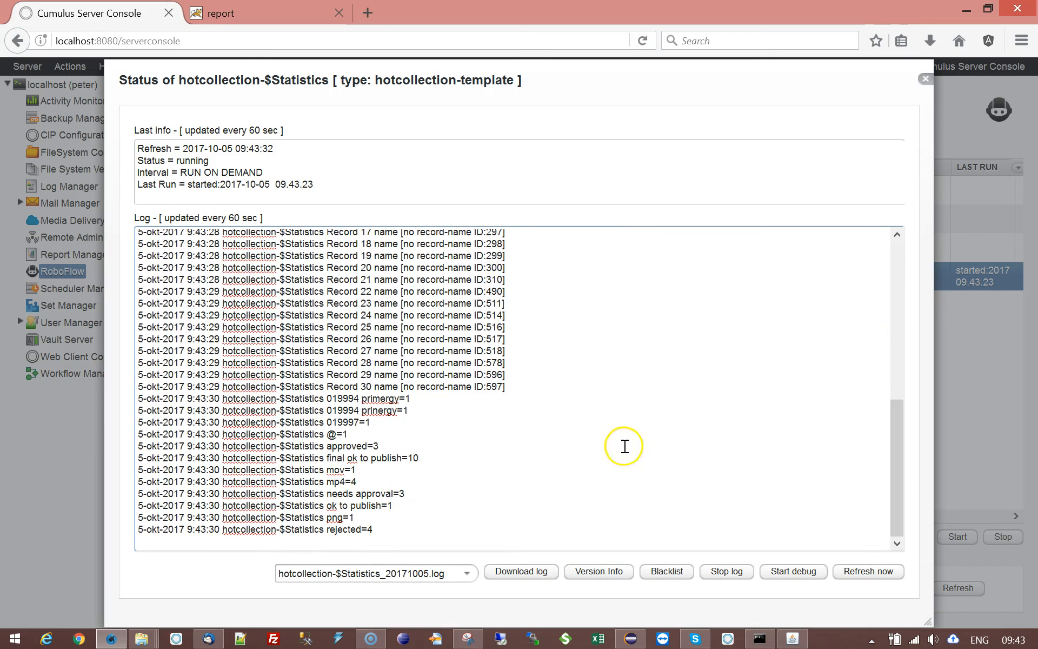
drag(276, 398, 468, 526)
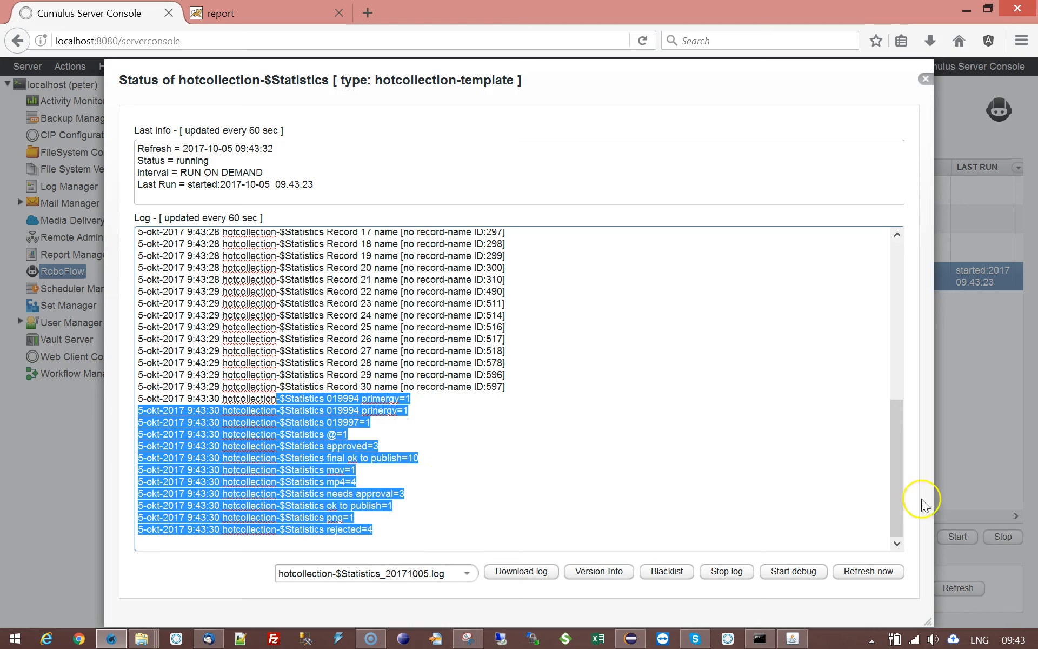
click(392, 527)
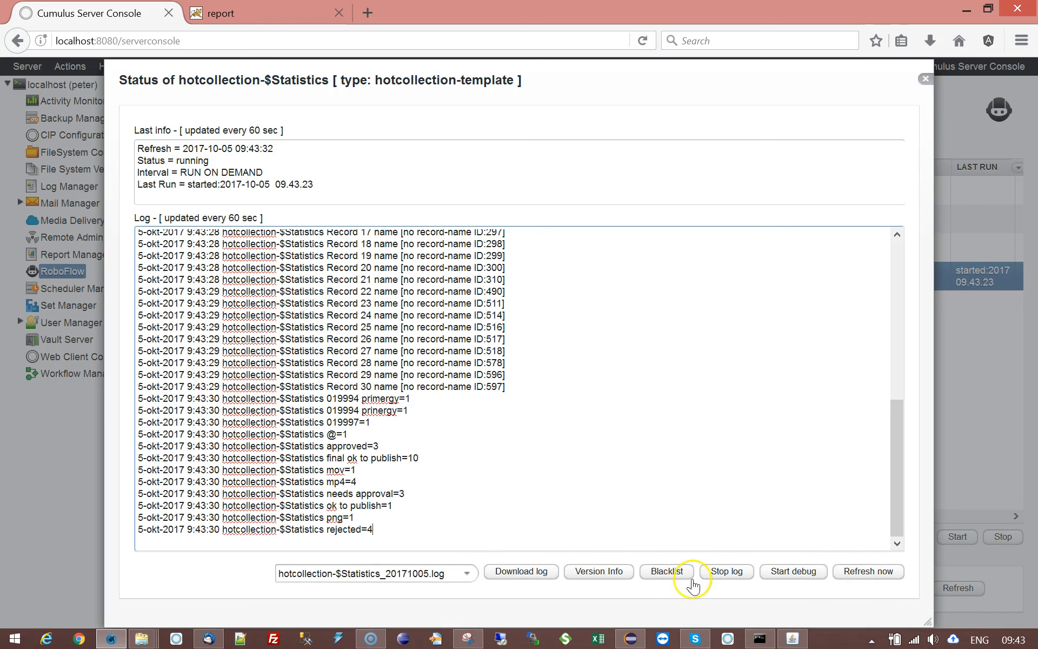
- Refresh the log, check its final entries, and open the received email "$Statistic report: SUCCESSFUL SEARCH TERMS" in the mail client
click(852, 579)
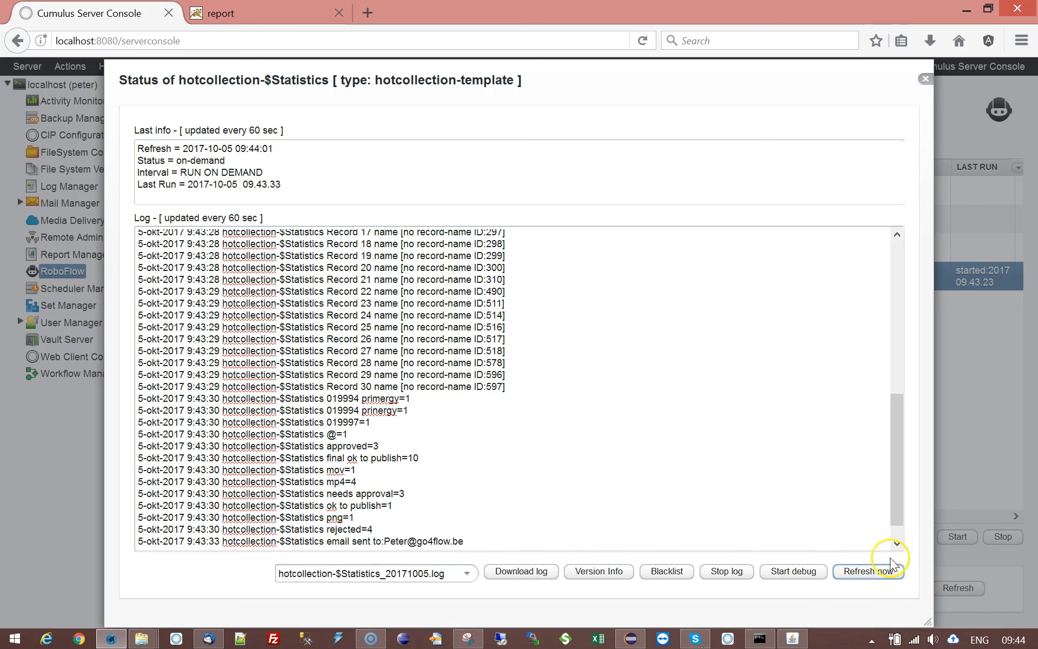
scroll(896, 427, down, 1)
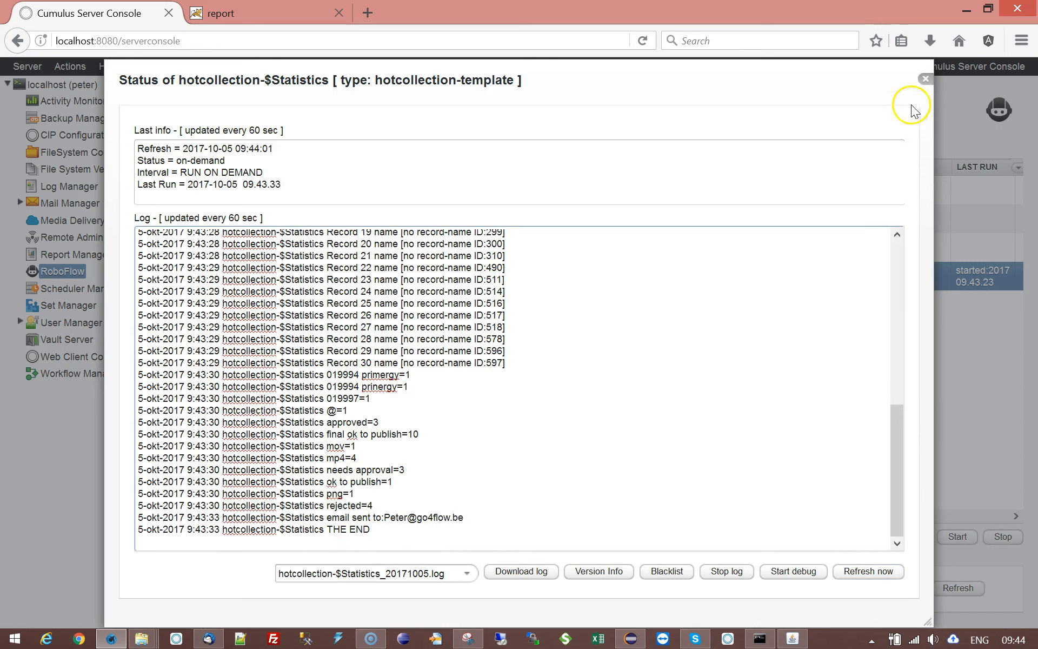
click(926, 79)
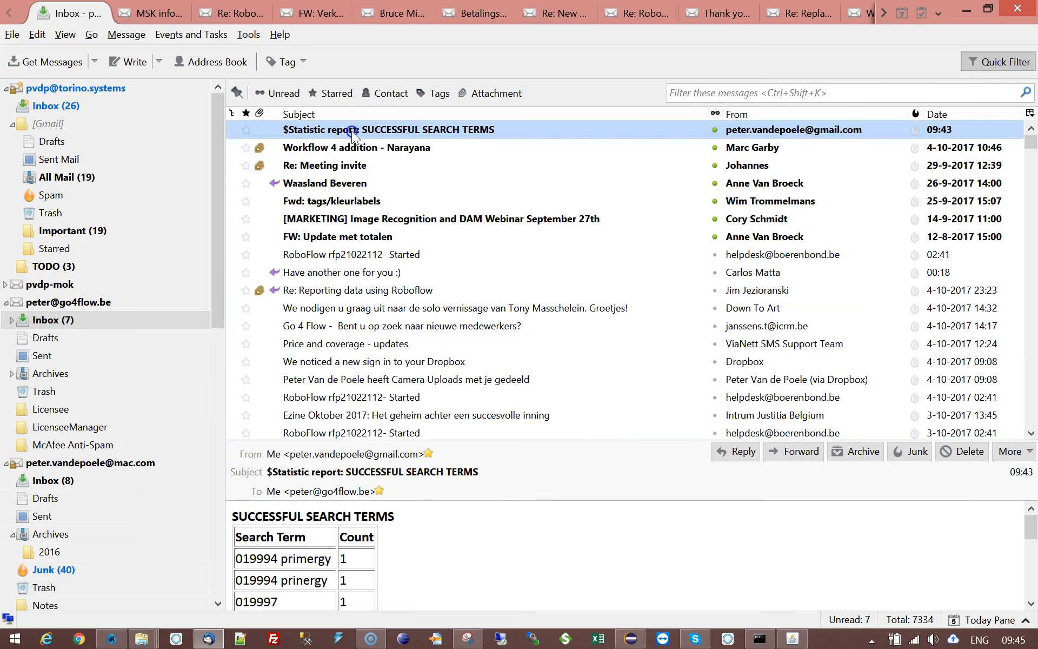
double_click(351, 130)
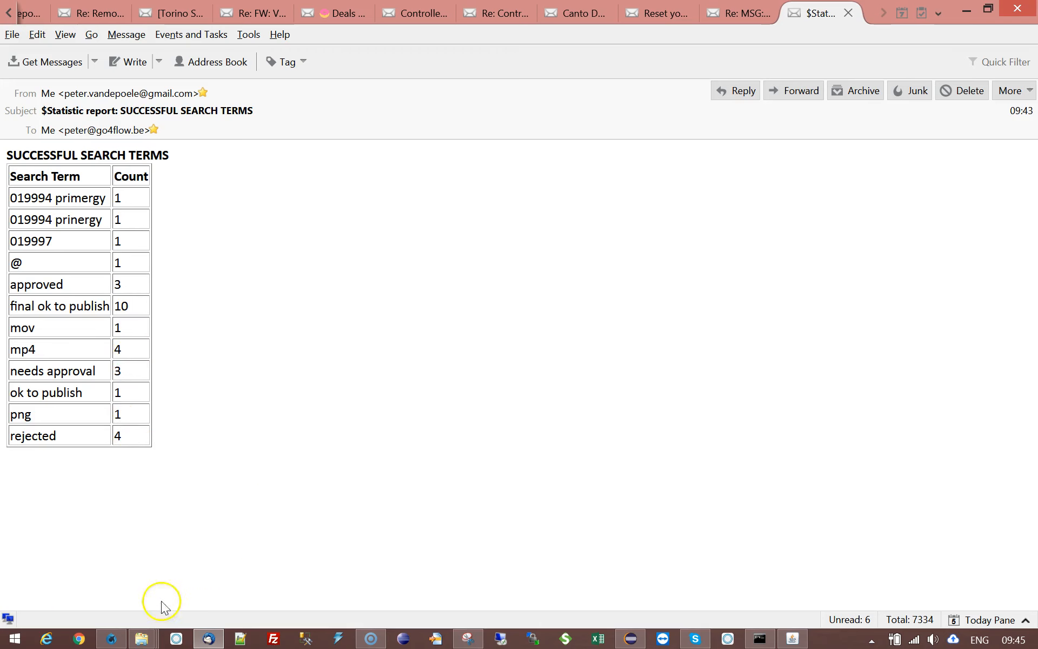
- Switch back to the Cumulus Server Console and look at the Group By Validator parameter of hotcollection-$Statistics
click(111, 638)
click(636, 536)
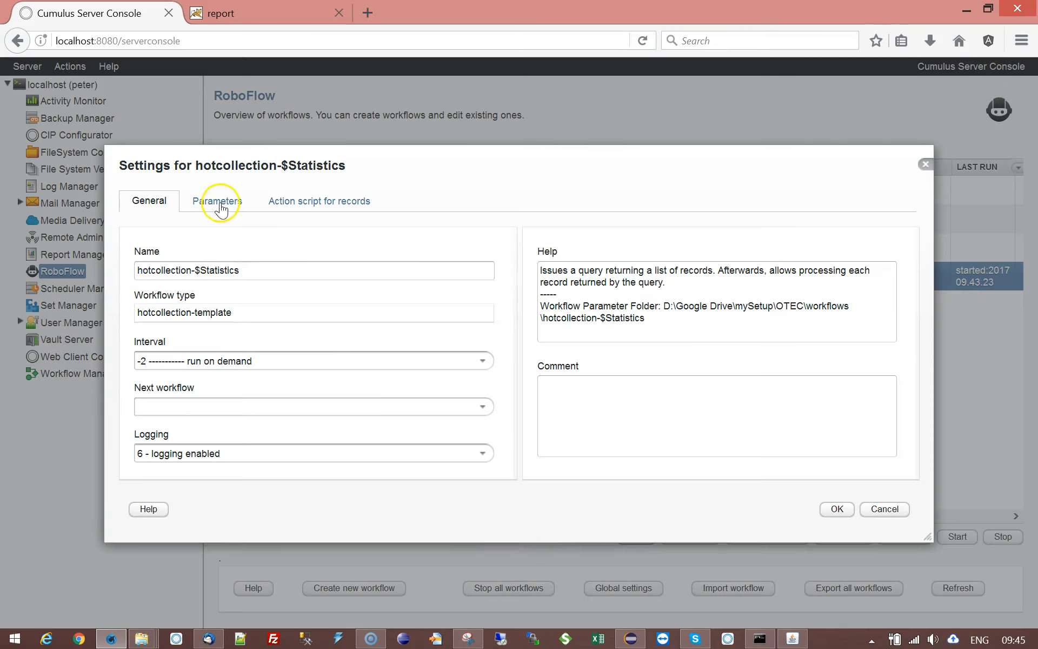
click(219, 204)
click(208, 427)
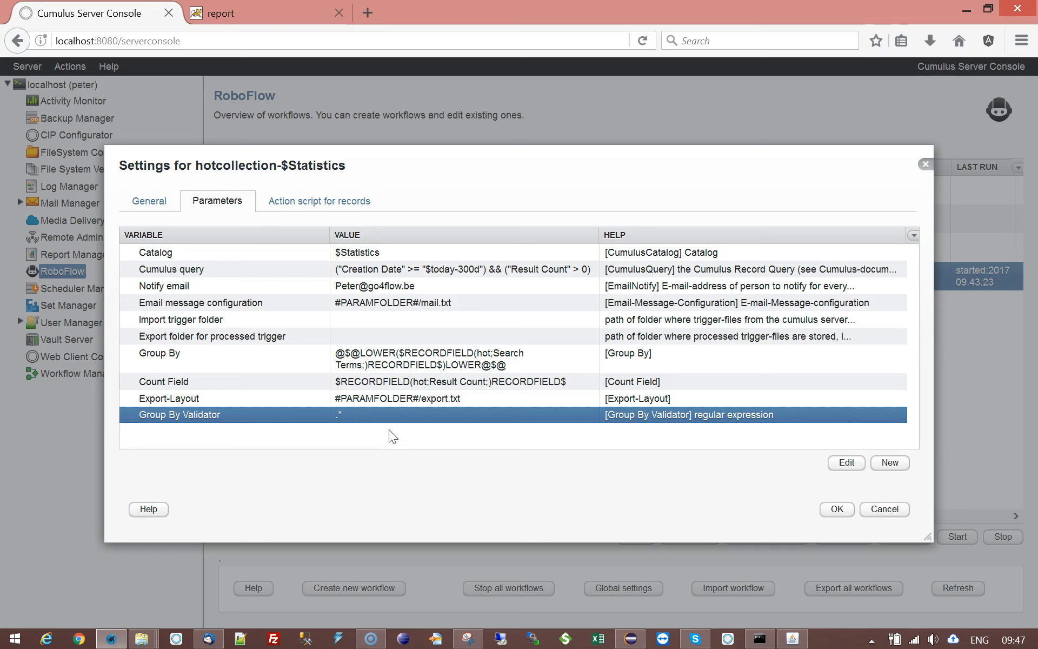
- Review the workflow's general settings and the Cumulus query parameter with its help text
click(379, 268)
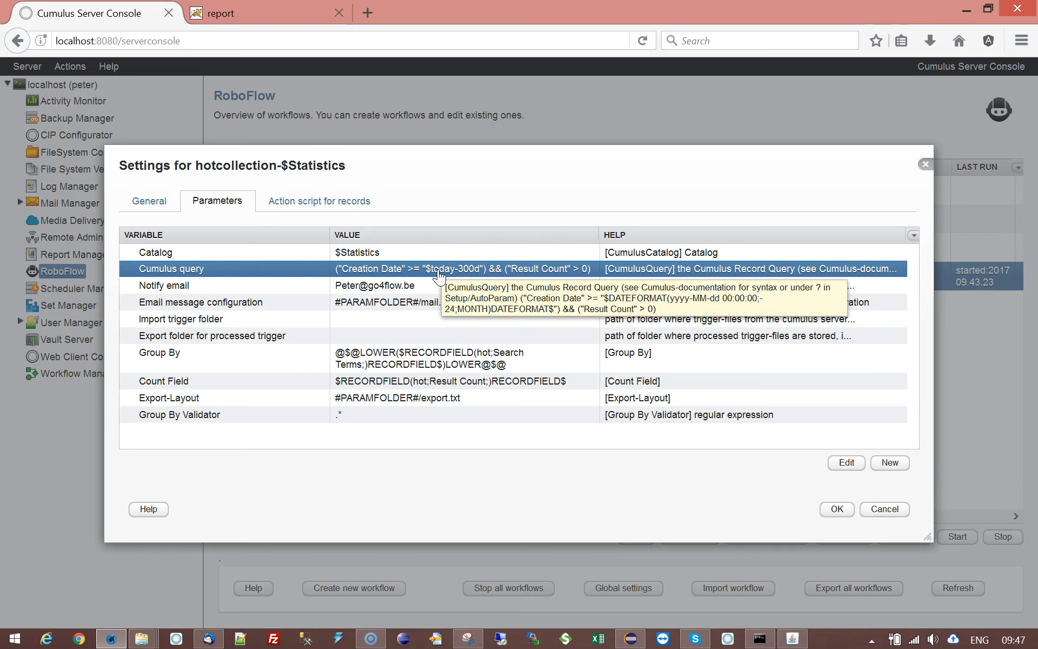
click(146, 201)
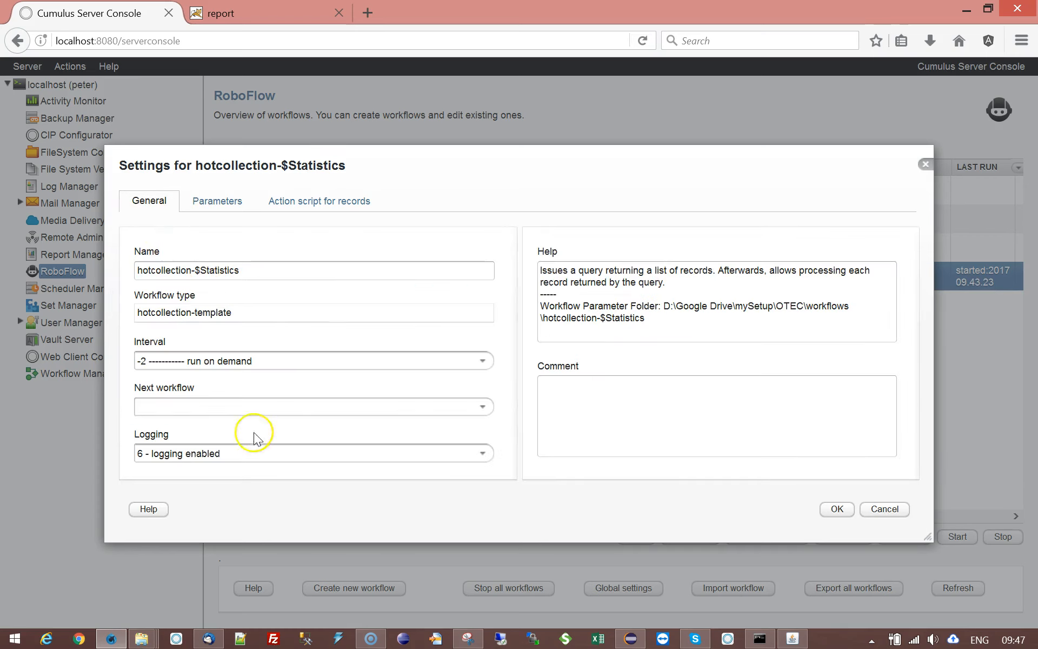
click(213, 202)
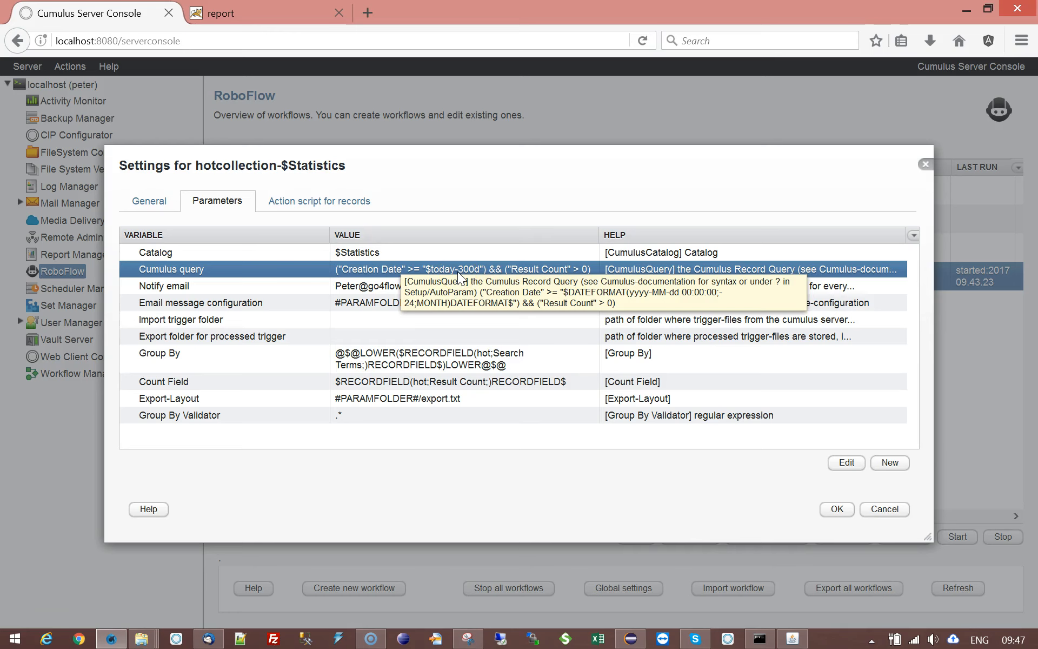
click(156, 190)
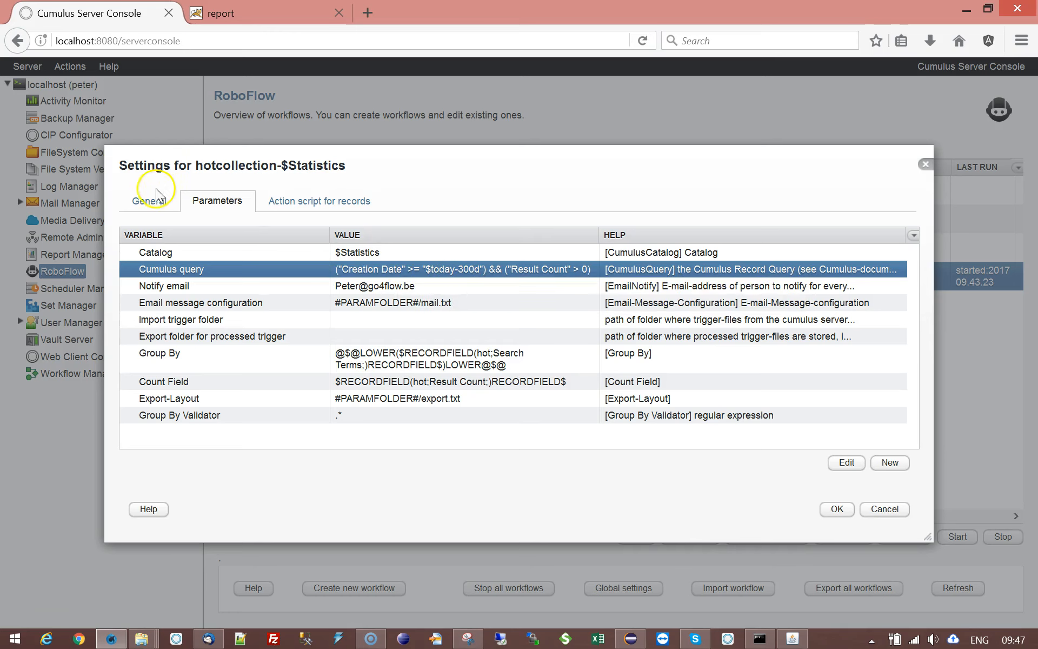
mouse_move(424, 274)
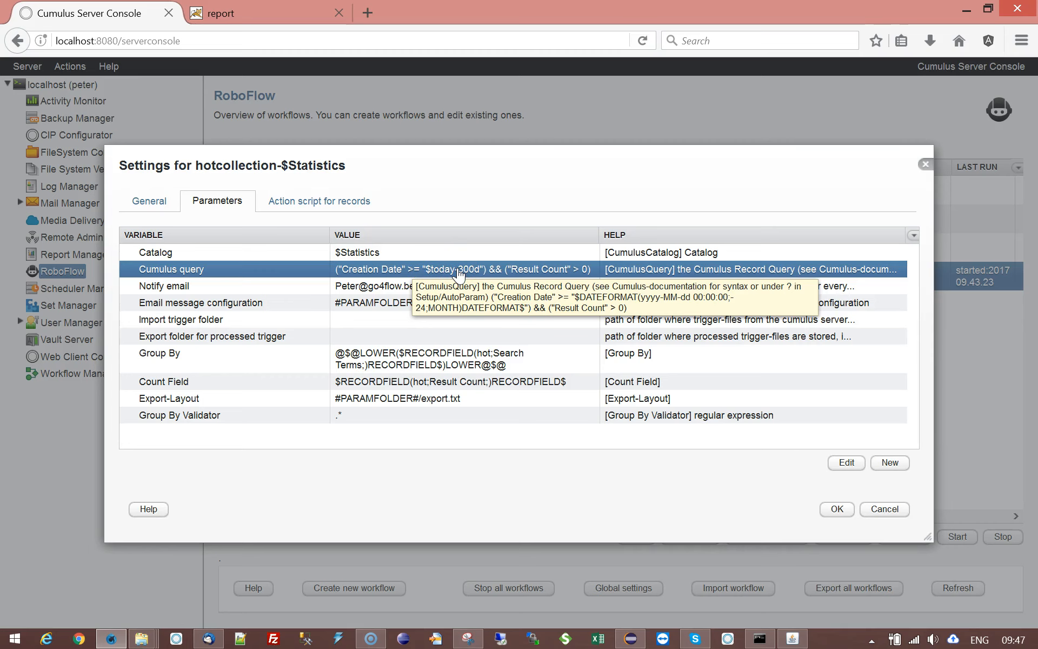
click(459, 273)
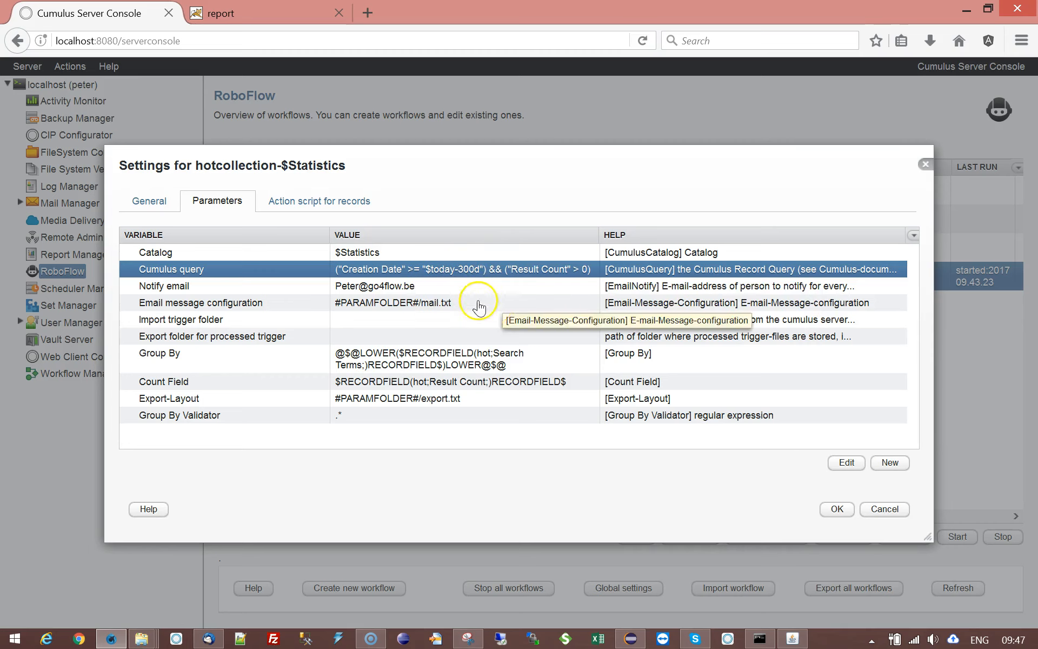
- Replace "$today-300d" in the Cumulus query with the comment's $DATEFORMAT(yyyy-MM-dd 00:00:00;-24;MONTH)DATEFORMAT$ expression
double_click(468, 268)
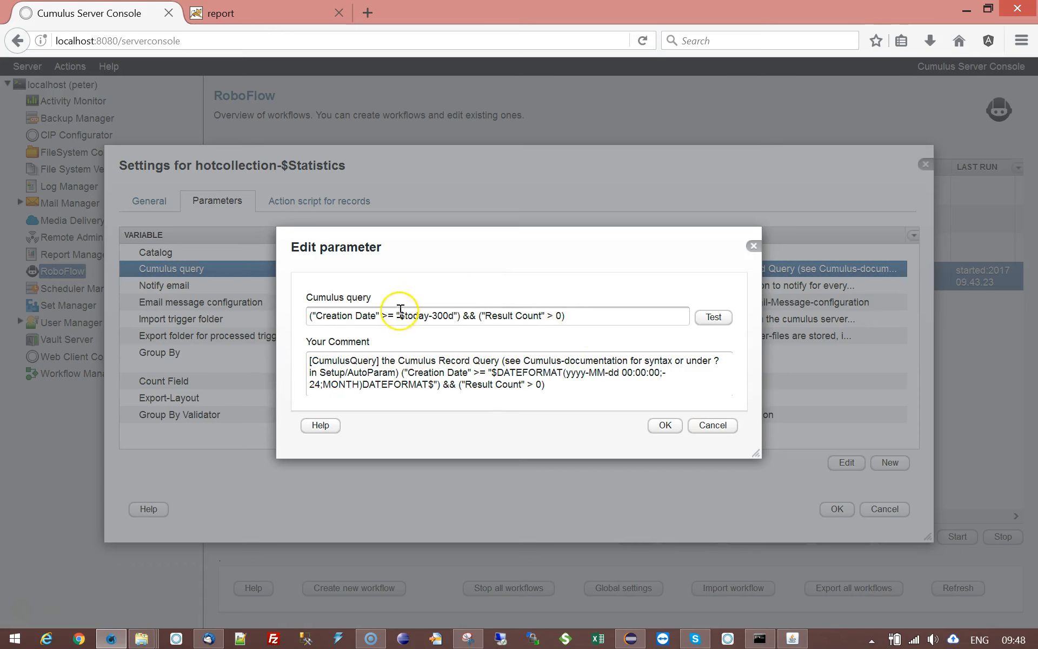
click(492, 371)
drag(493, 372, 434, 384)
key(ctrl+c)
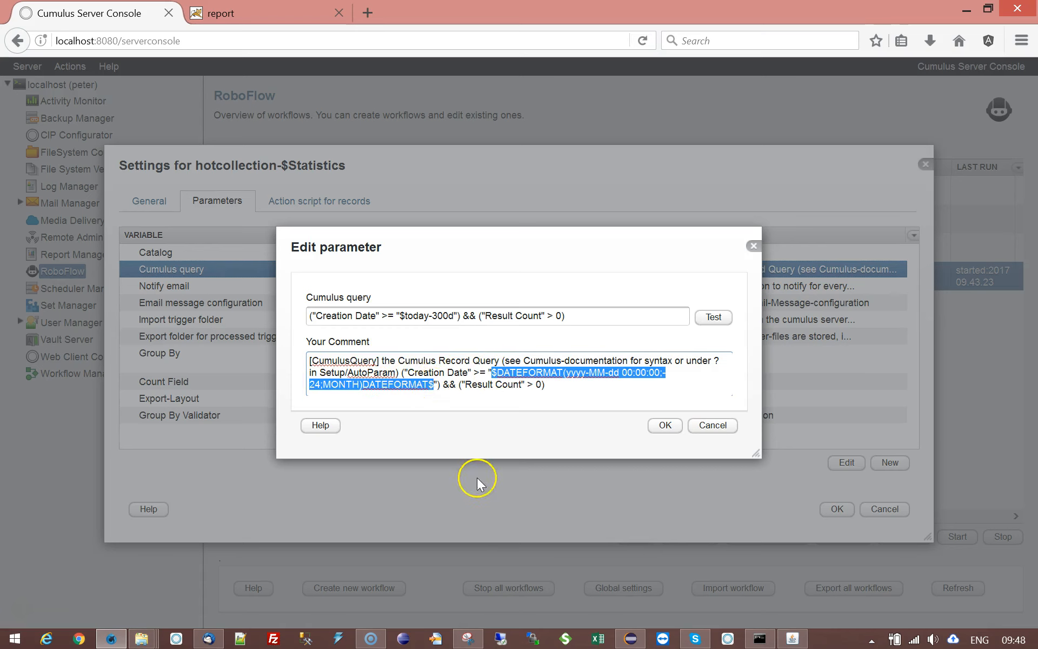
drag(398, 317, 454, 317)
key(ctrl+v)
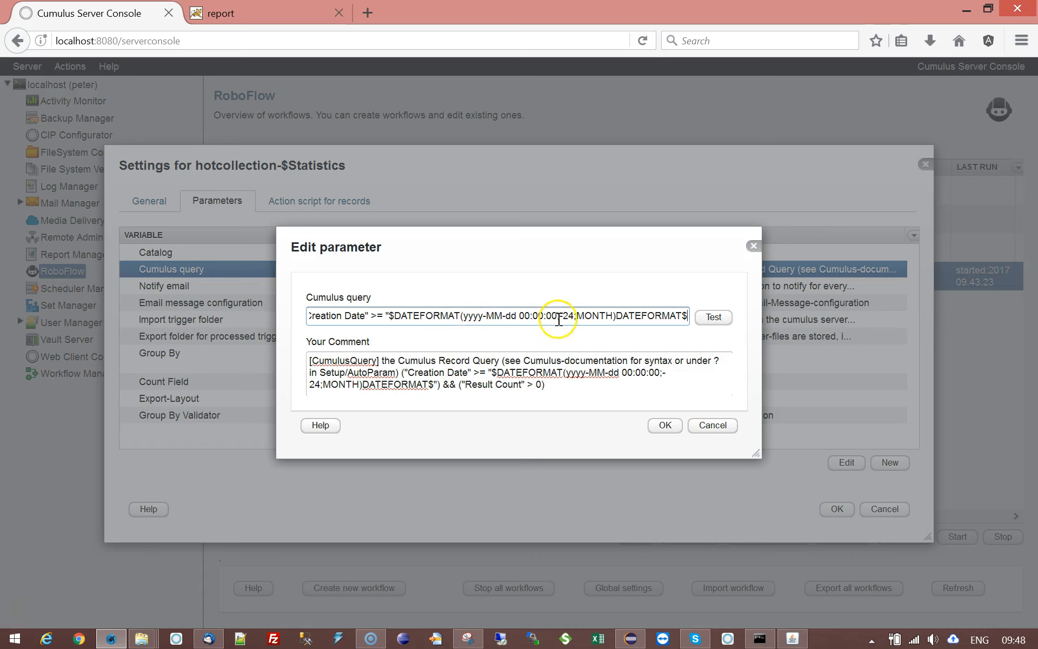
- Set the month offset in the Cumulus query's DATEFORMAT expression to -1 and save the parameter
double_click(586, 315)
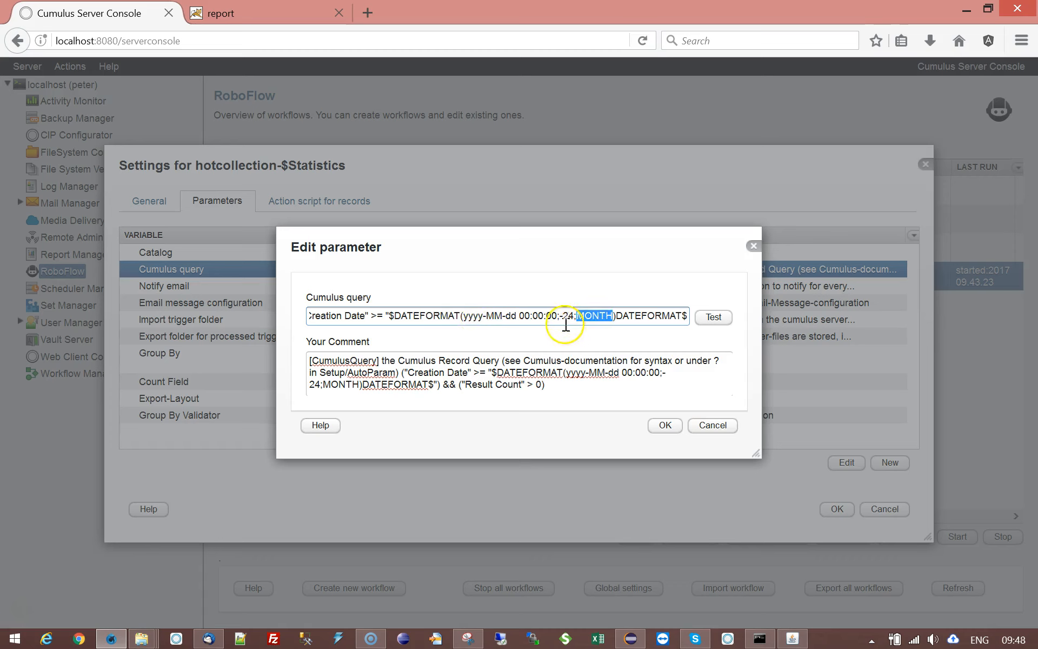
drag(560, 314, 613, 315)
key(Left)
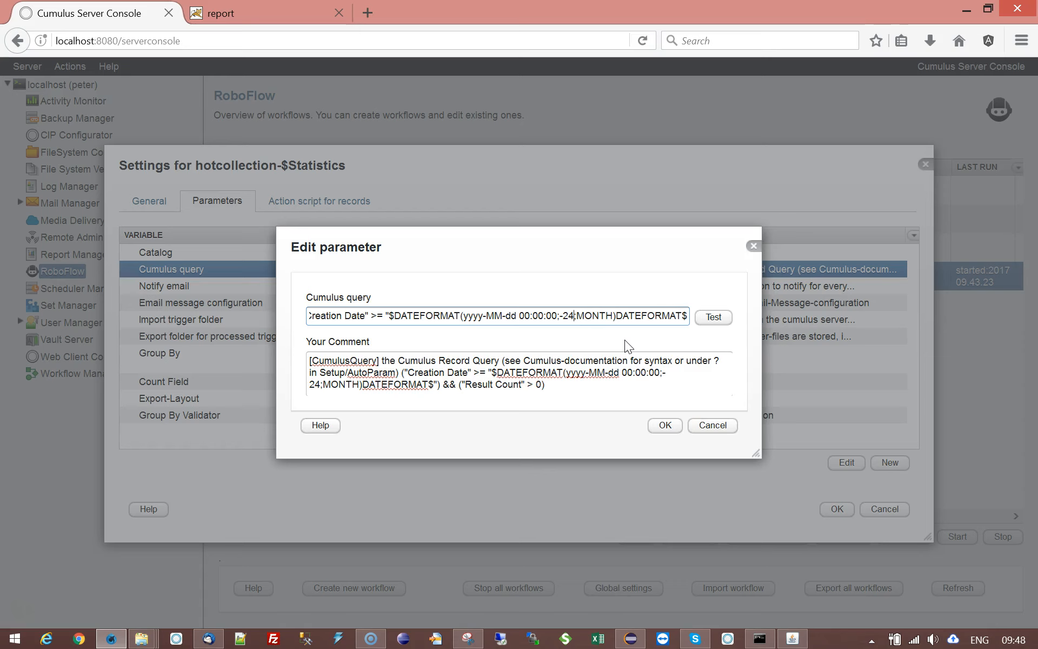
key(BackSpace)
key(BackSpace)
text(1)
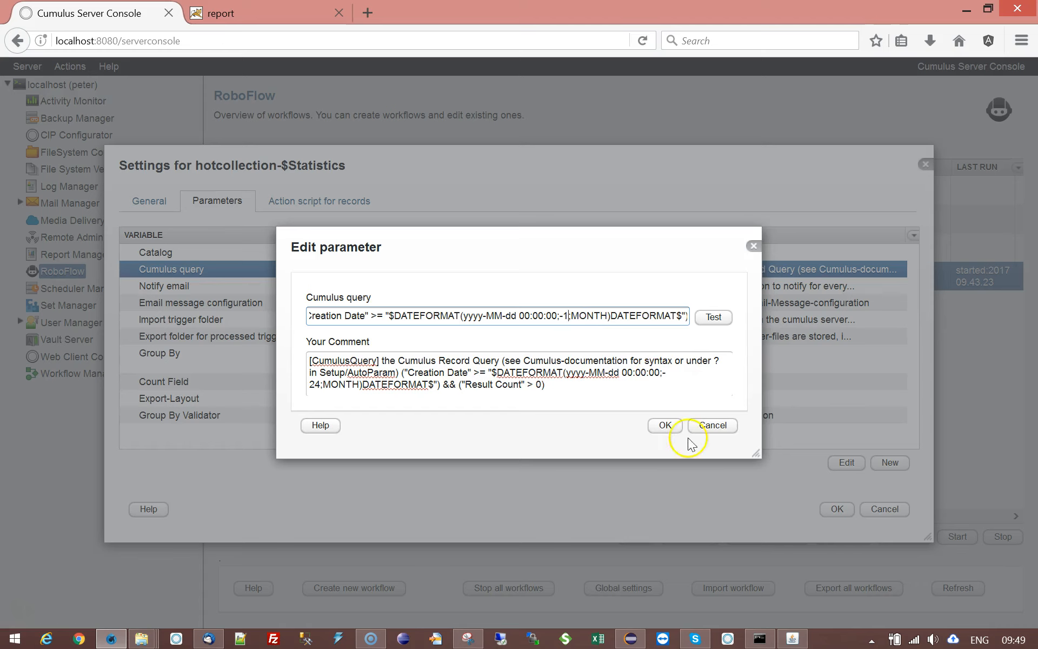
click(666, 427)
- Open the general settings of the hotcollection-$Statistics workflow
click(149, 202)
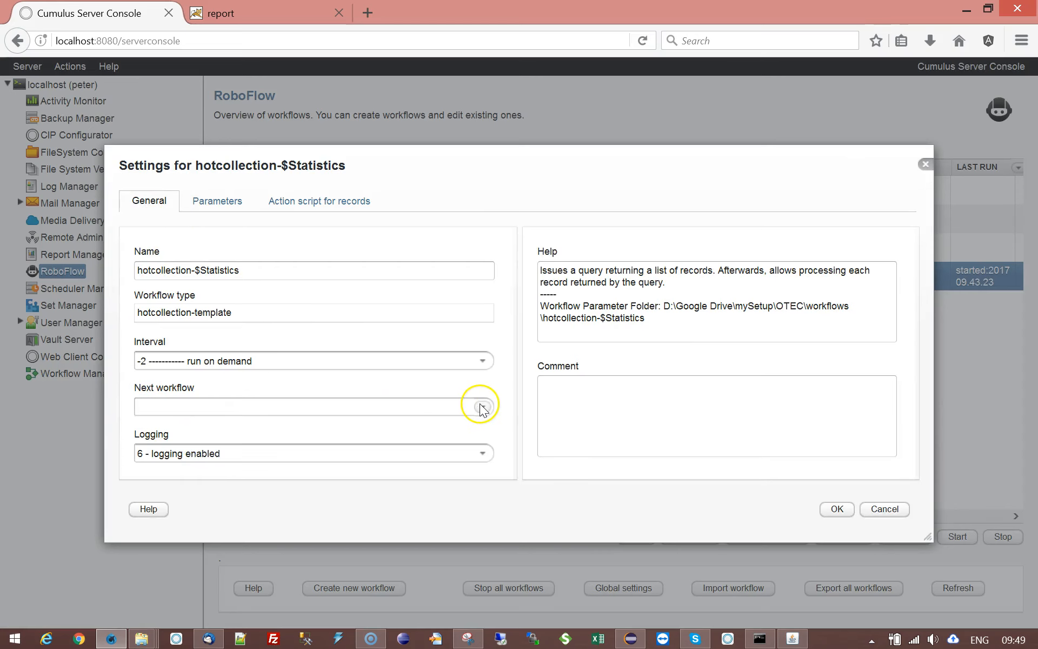
click(141, 360)
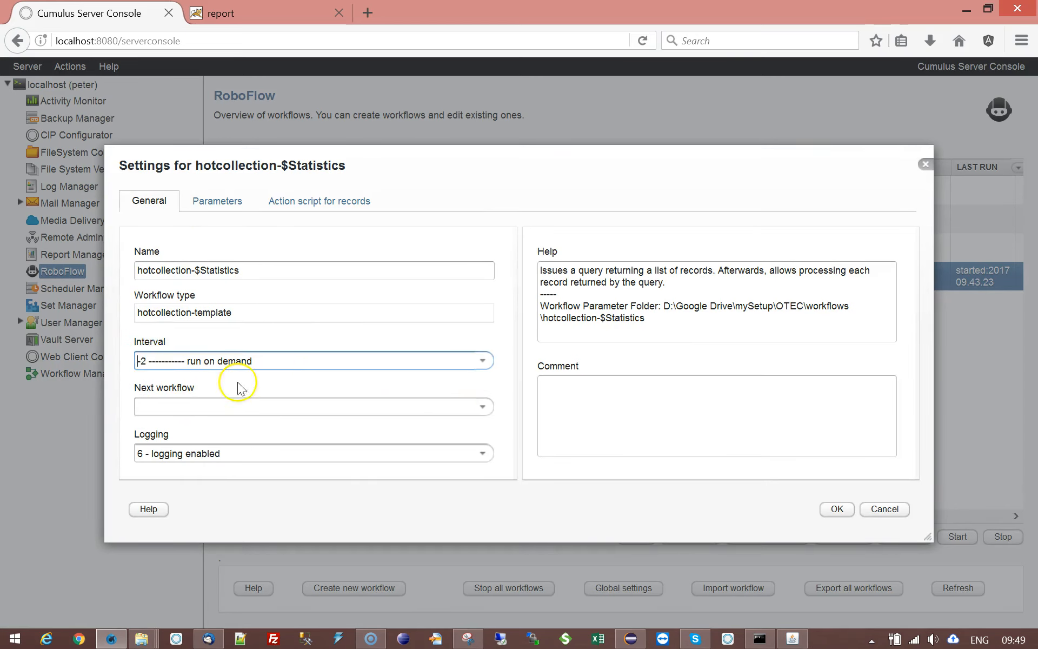
text(!)
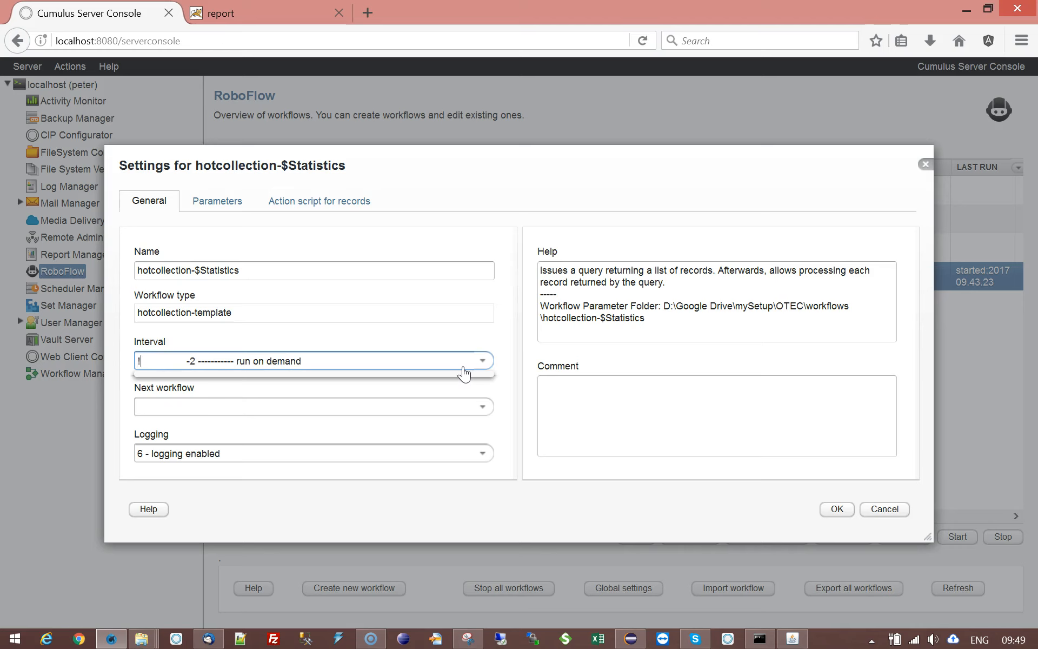
text(M1:)
key(BackSpace)
key(BackSpace)
key(BackSpace)
key(BackSpace)
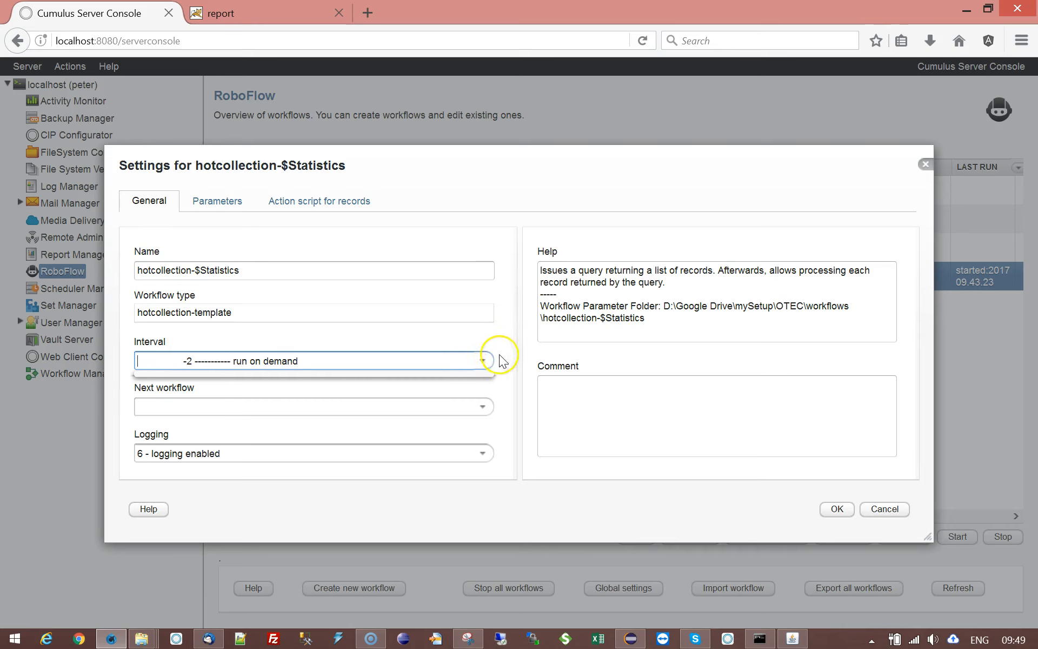
- Choose the preset "M1:15:00 ----- M1=1st day of month 15:00" as the workflow's interval
click(484, 362)
click(487, 362)
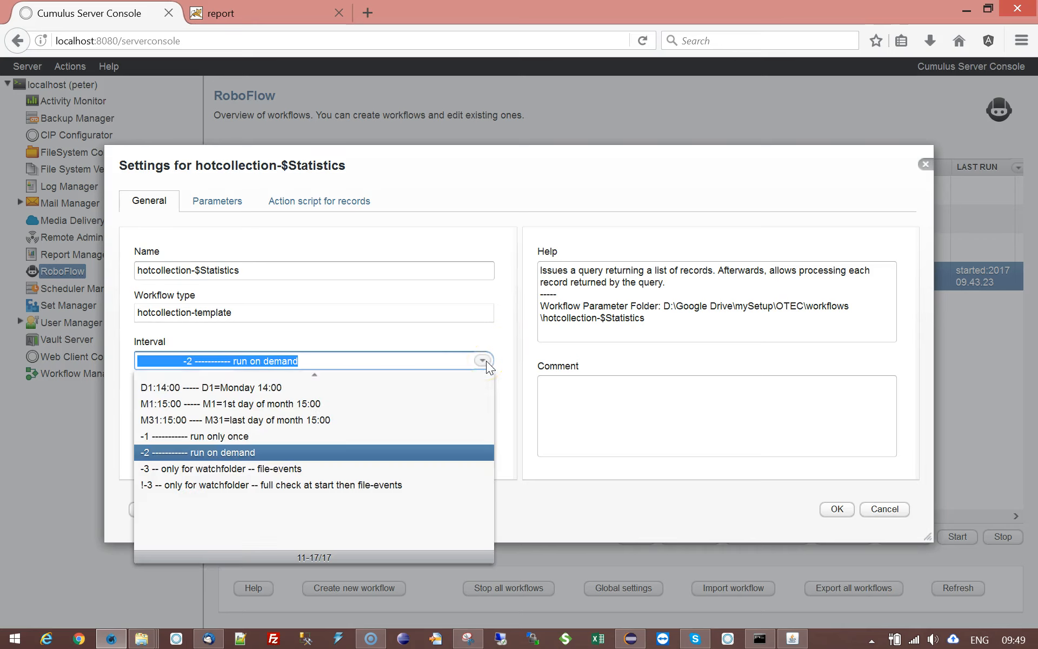
click(154, 405)
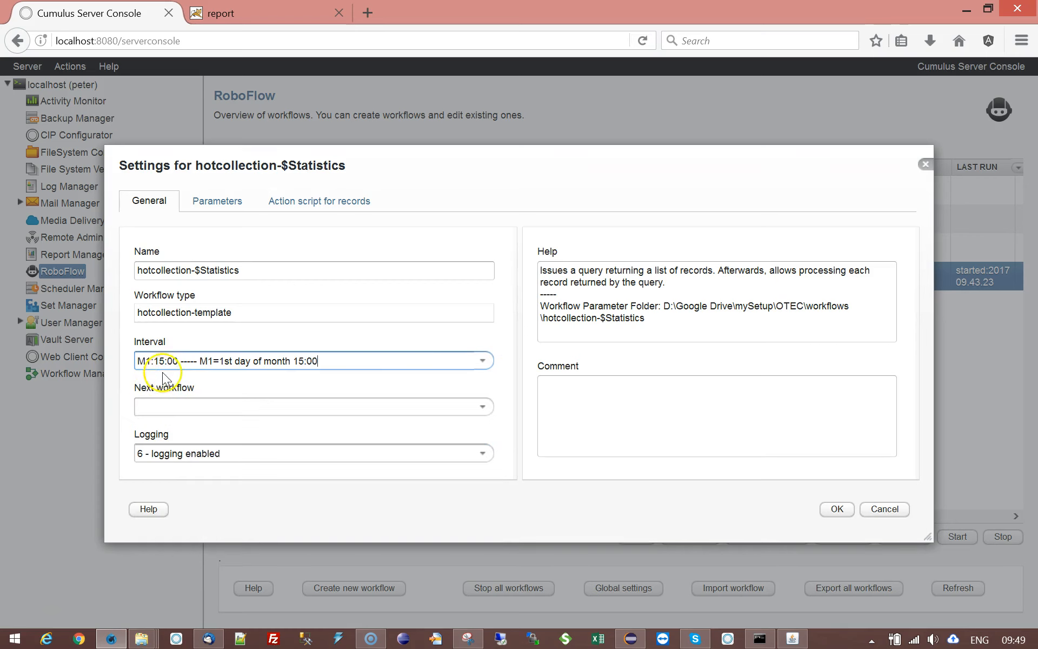
- Change the time in the interval's M1 code to 00:01
click(347, 365)
key(BackSpace)
key(BackSpace)
text(00)
key(Right)
key(Right)
key(shift+Right)
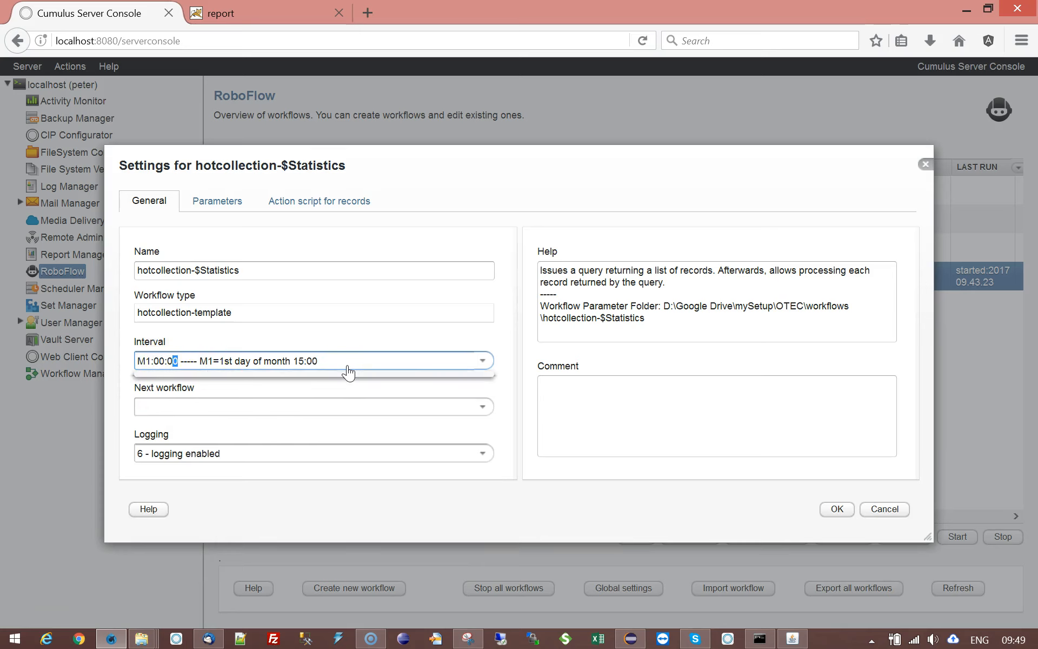
text(1)
- Set the time in the interval's description to 00:01 and prefix the whole interval with an exclamation mark
key(Right)
key(Right)
key(Right)
key(Right)
key(Right)
key(Right)
key(Left)
key(shift+Right)
key(shift+Right)
text(00)
key(Right)
key(shift+Right)
text(1)
text(!)
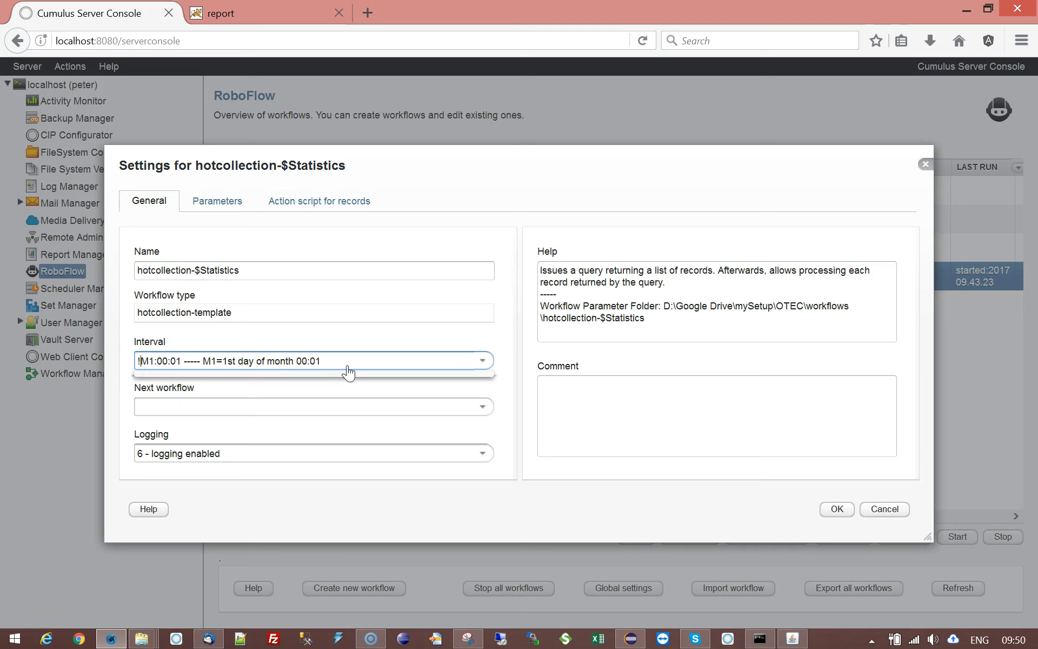
key(Tab)
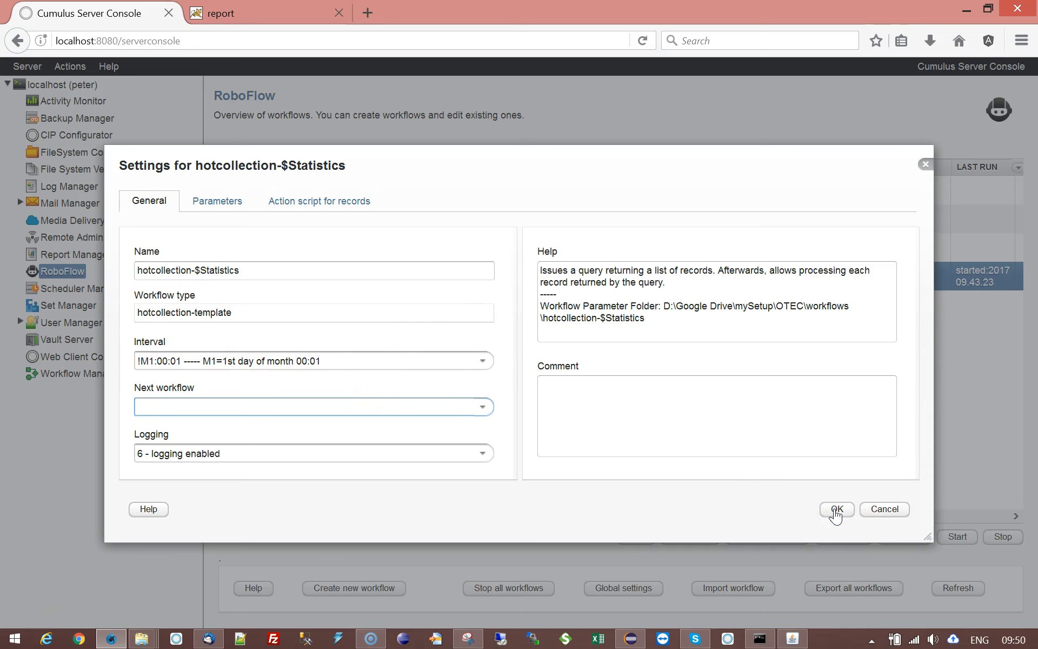
- Check the Cumulus query parameter against the general settings and save the workflow
click(224, 199)
click(404, 292)
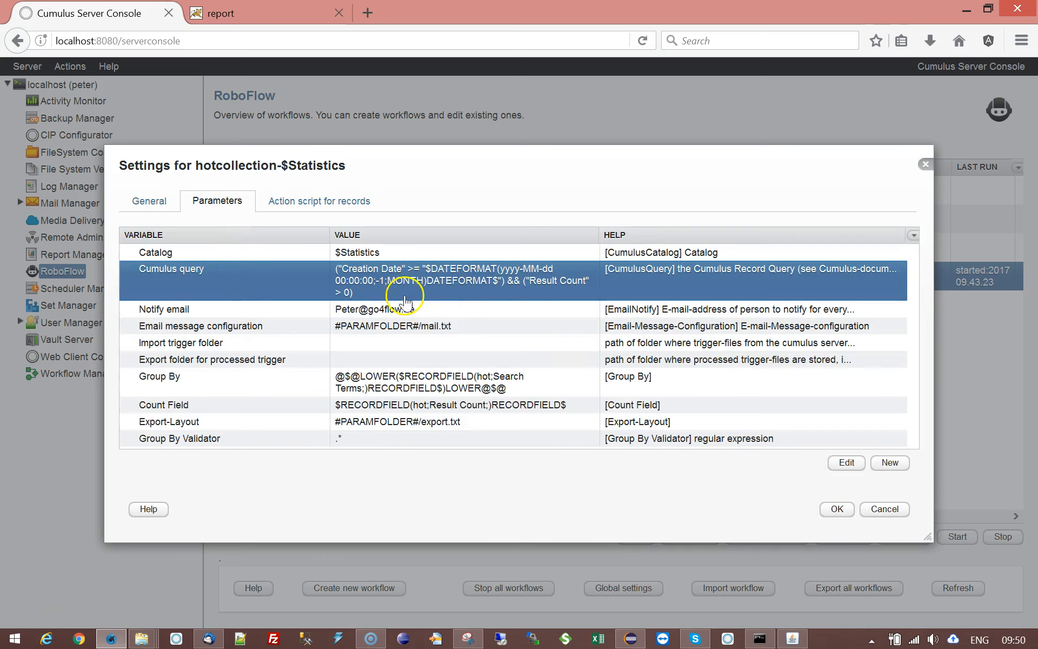
click(149, 200)
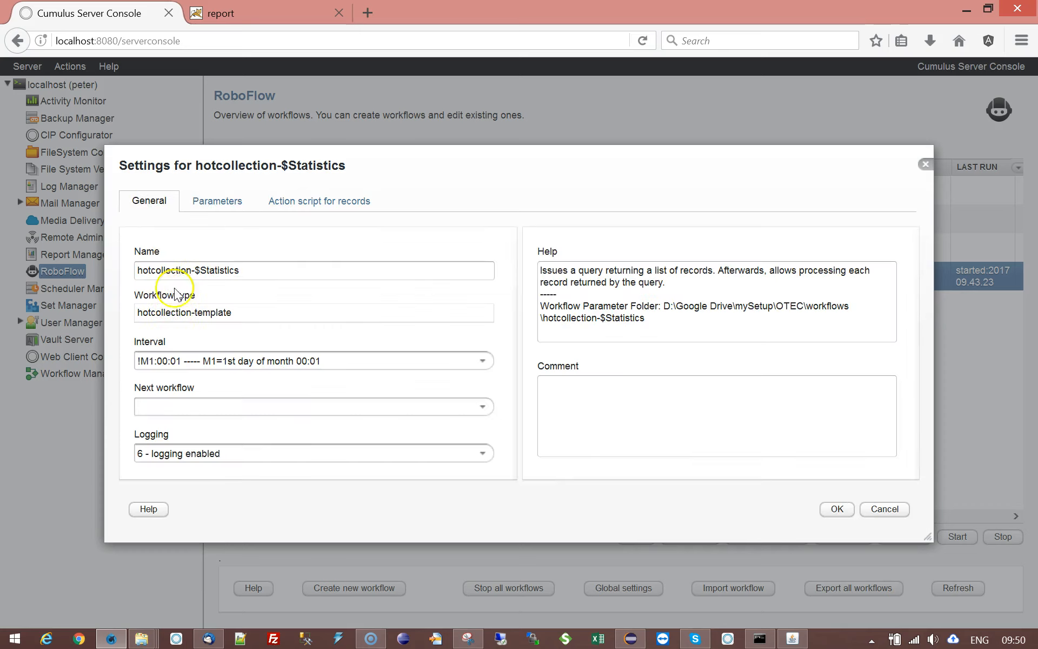
click(836, 509)
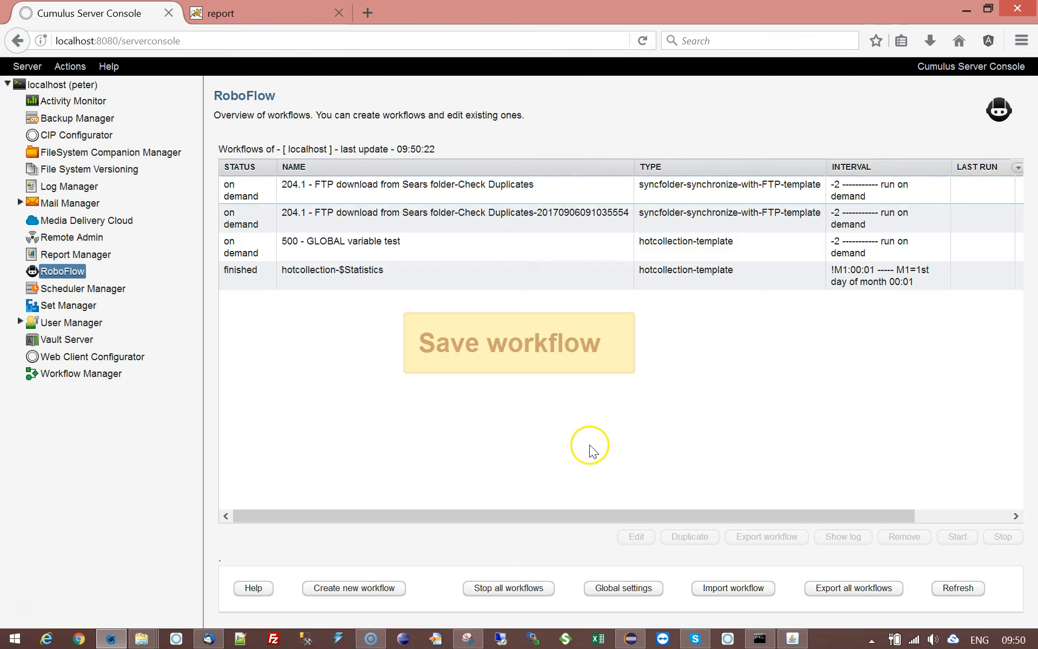
- Reopen the hotcollection-$Statistics settings and review its Export-Layout and Export-File-Path parameters
click(290, 272)
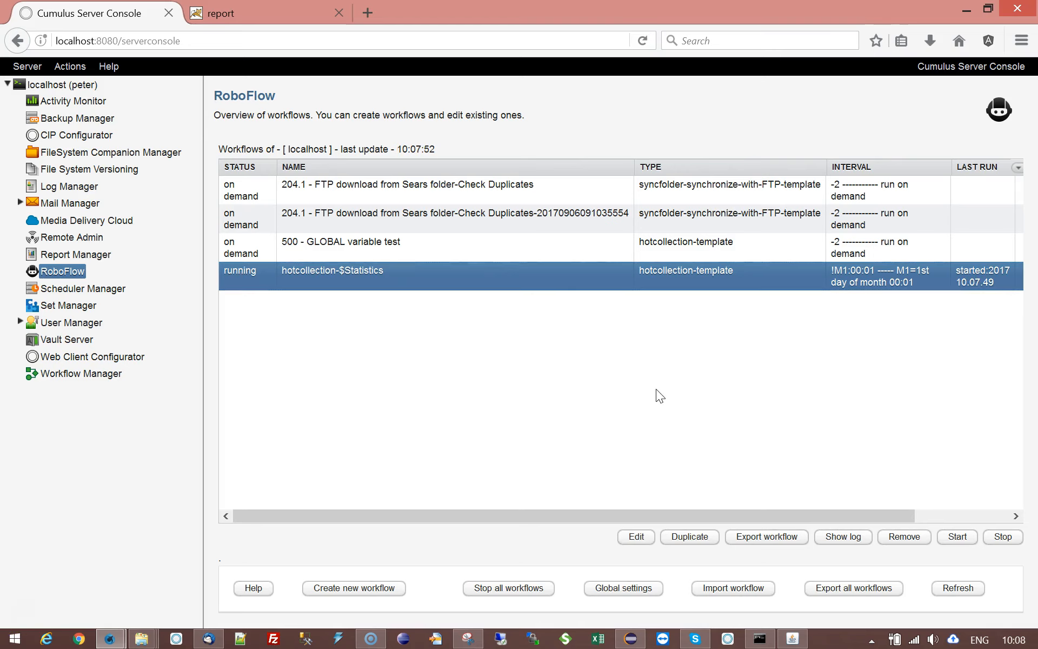
double_click(373, 270)
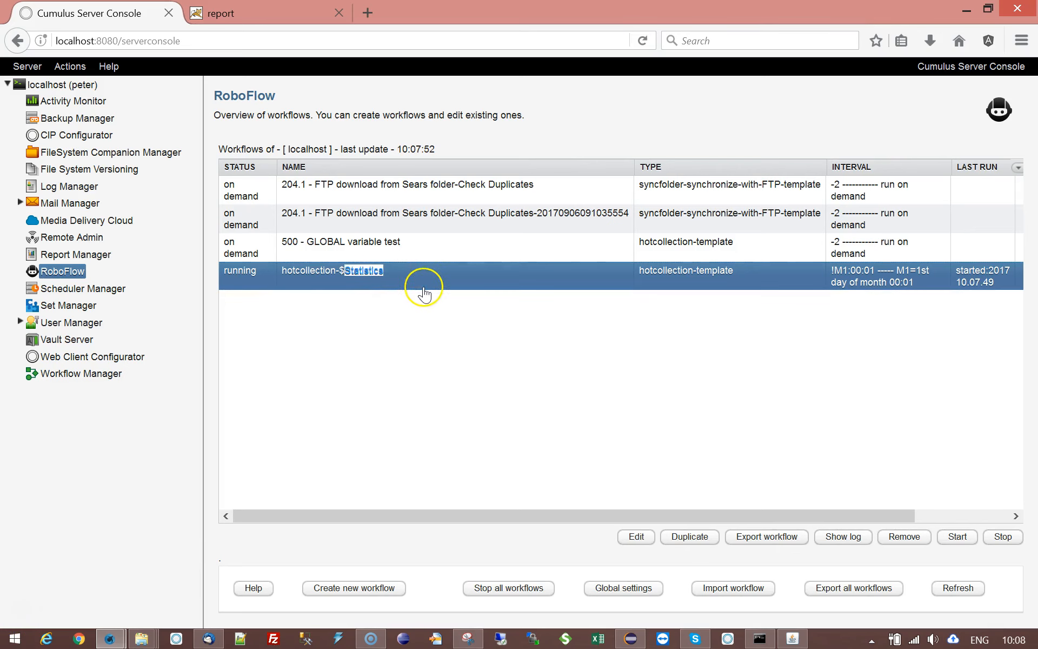
click(204, 203)
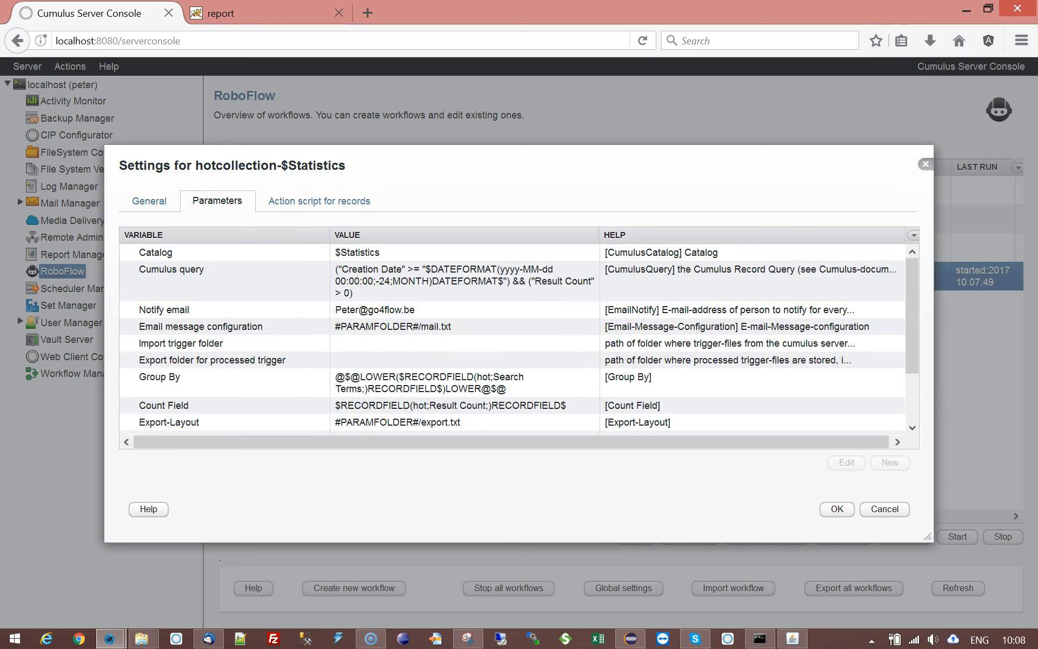
click(206, 429)
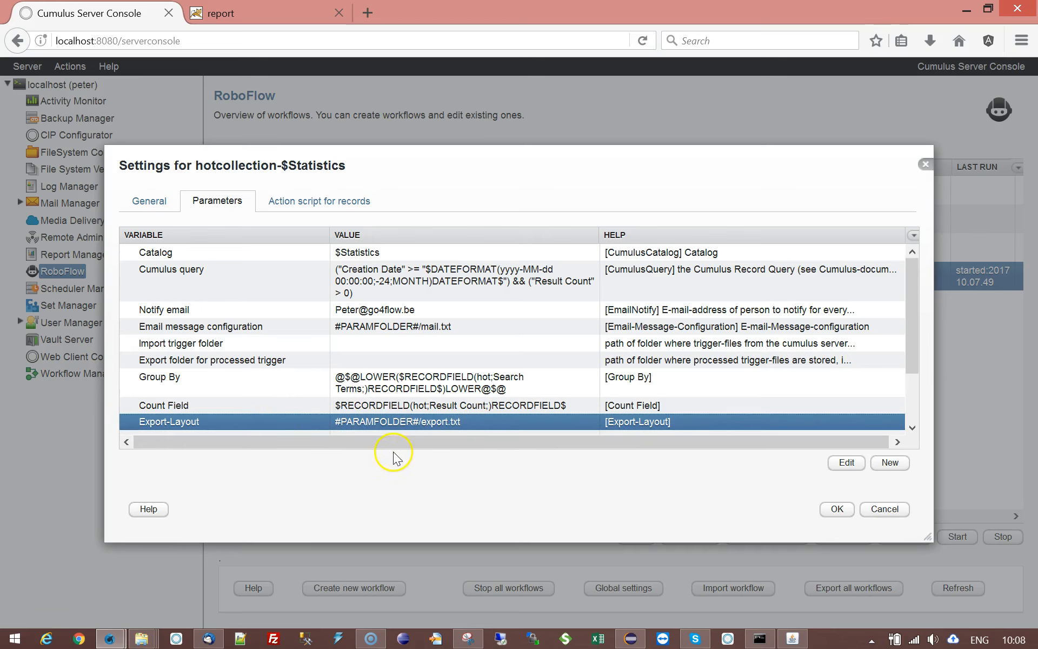
drag(910, 317, 922, 405)
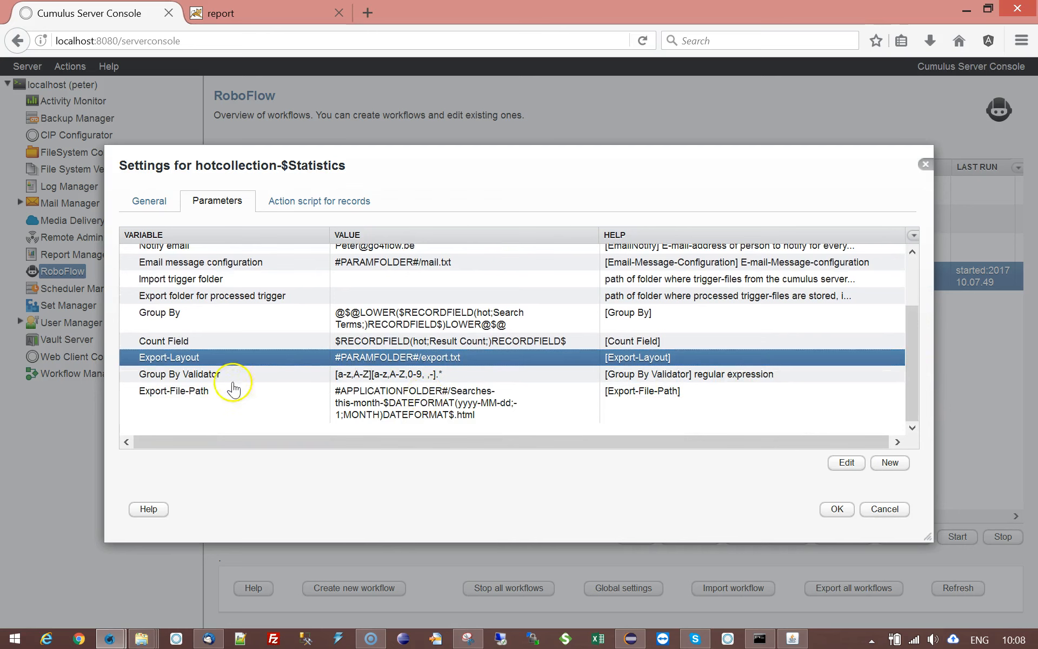
click(185, 389)
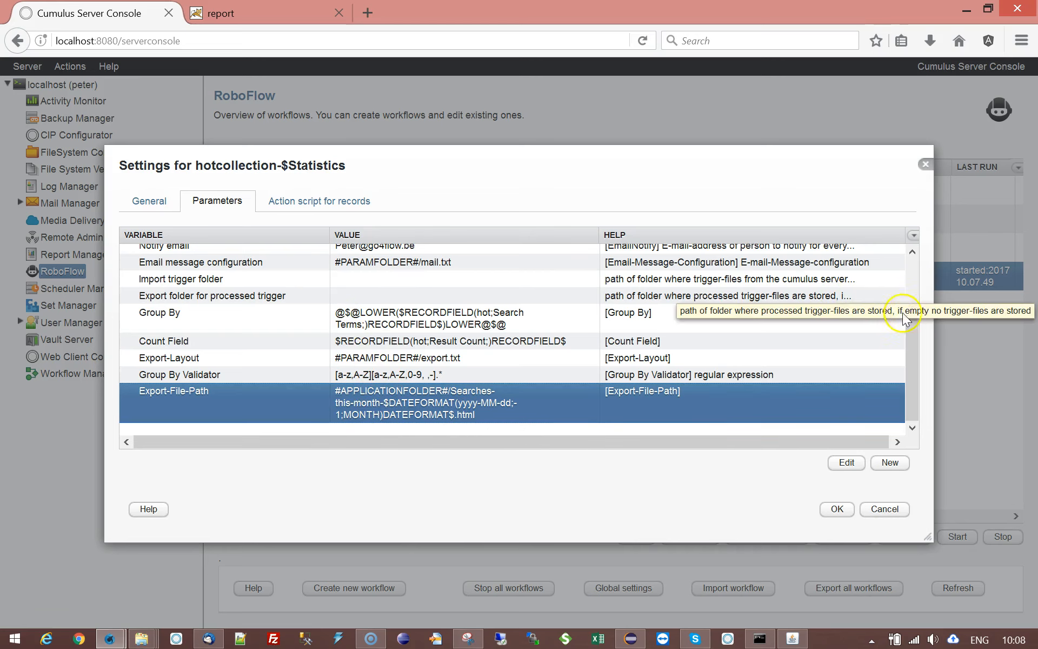
- Open the mail file of the Email message configuration parameter and highlight the e-mail-file-path comment line in bodymail
drag(908, 346, 912, 282)
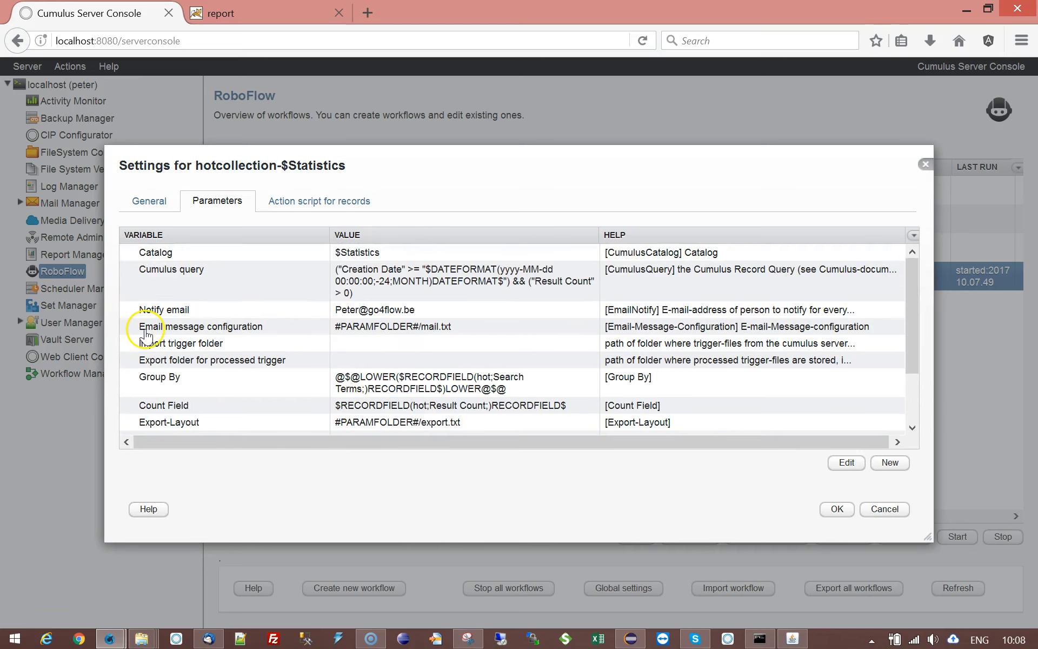
double_click(457, 329)
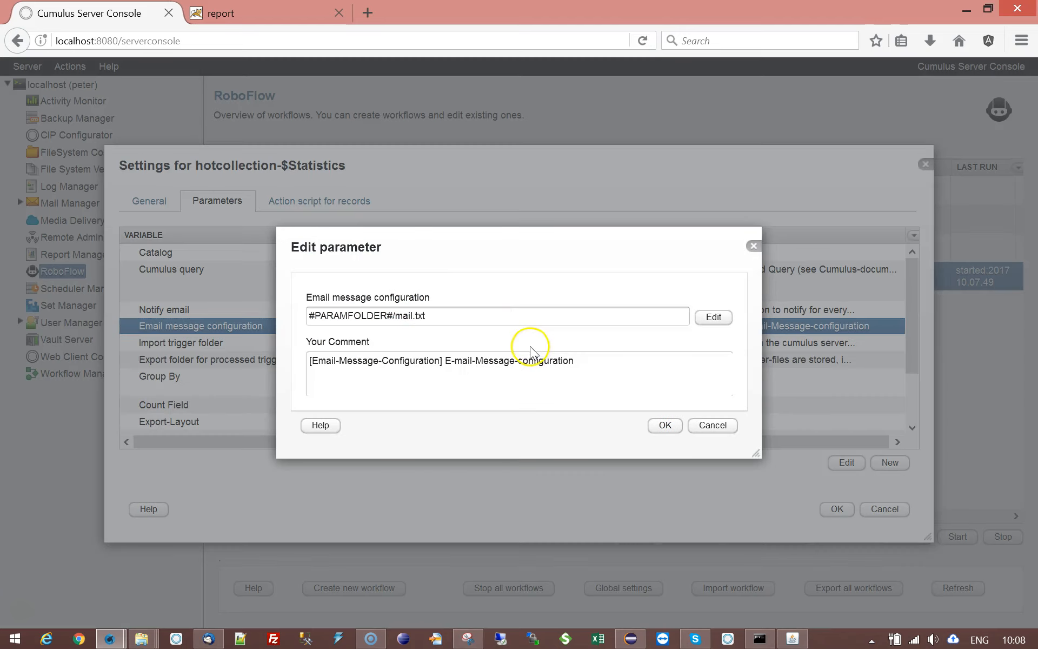
click(728, 319)
click(174, 415)
drag(174, 415, 400, 412)
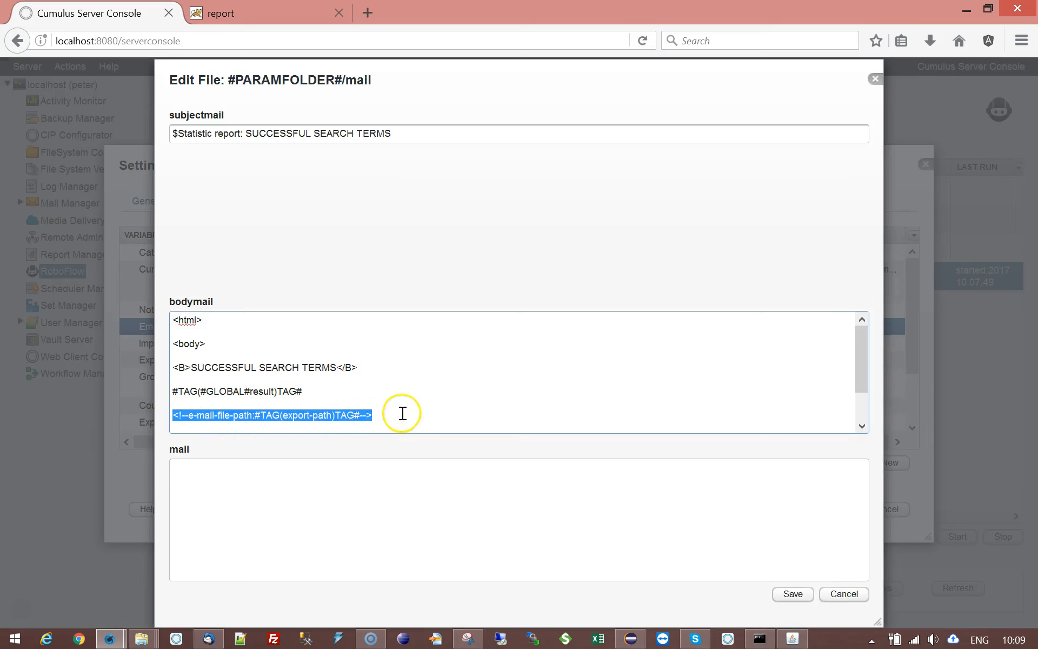
- Examine the export-path tag in the bodymail's e-mail-file-path line, then close the mail file and parameter without saving
click(405, 413)
drag(254, 415, 359, 415)
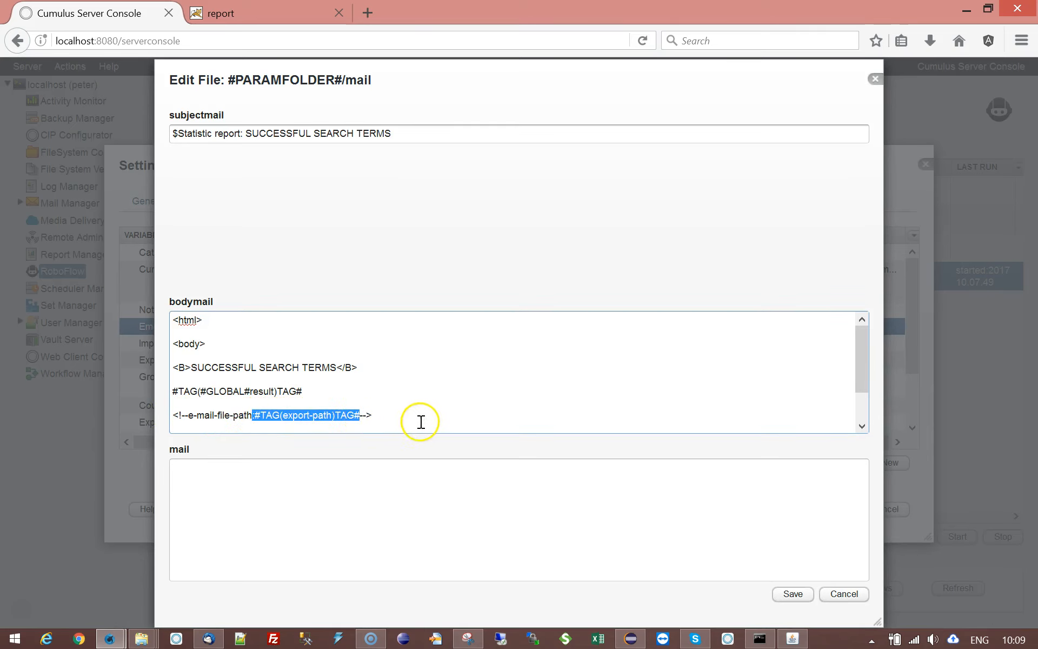
click(293, 415)
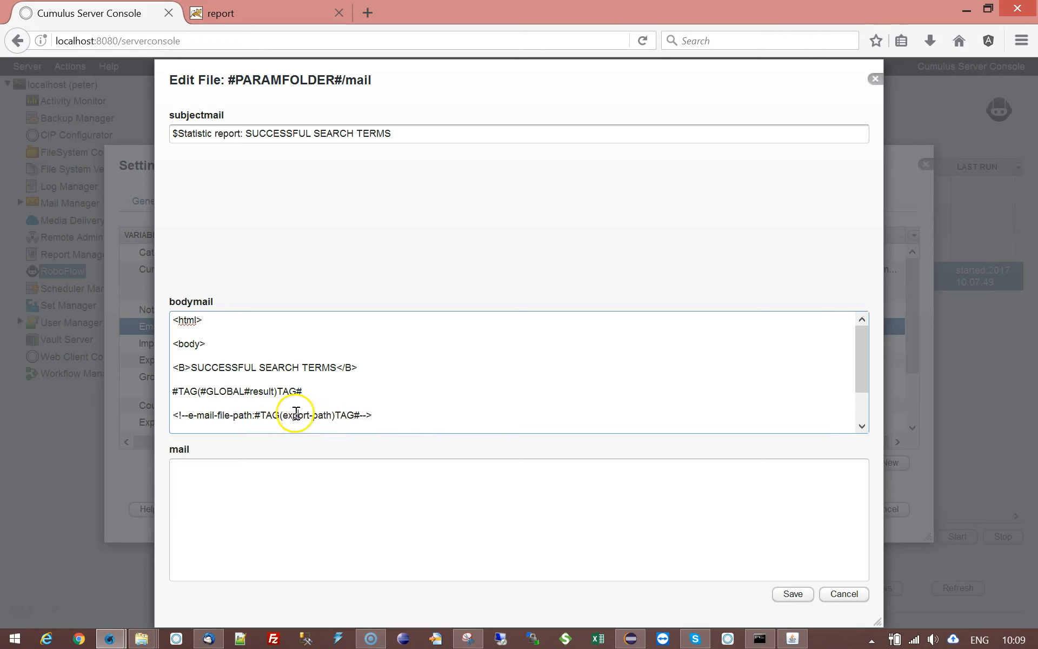
drag(285, 415, 341, 414)
click(386, 414)
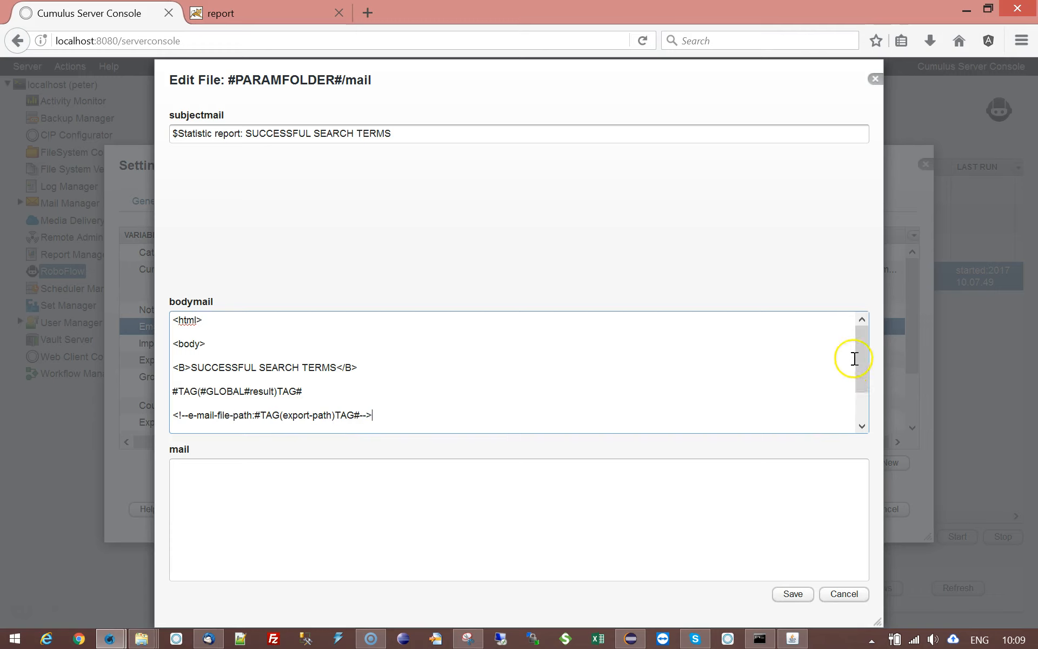
mouse_move(861, 347)
mouse_down()
mouse_move(872, 399)
mouse_move(861, 337)
mouse_up()
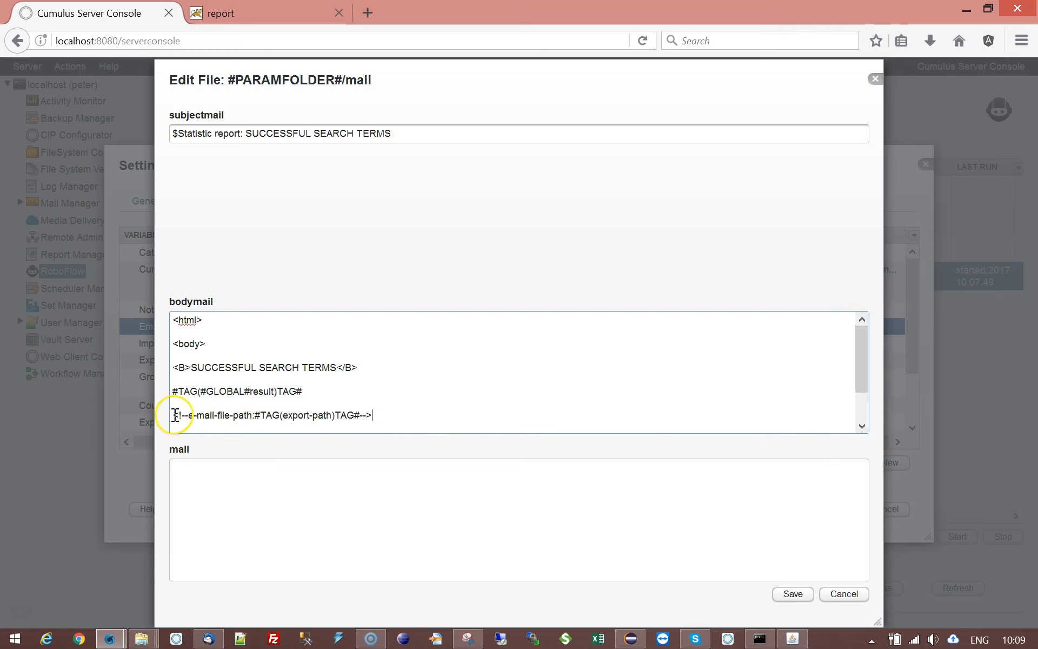
drag(174, 414, 401, 408)
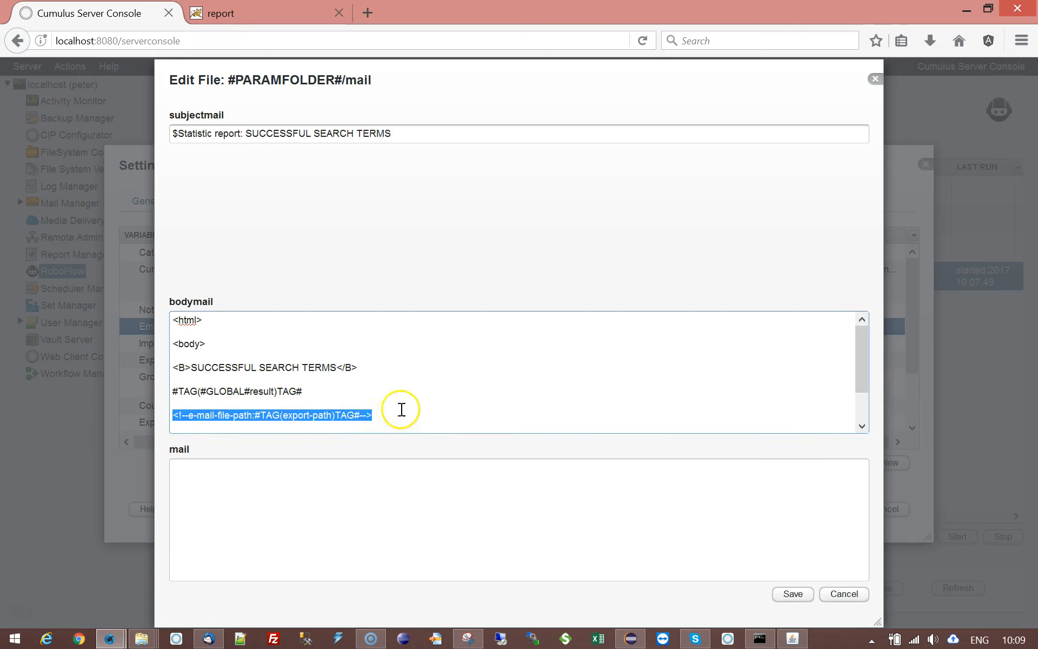
click(401, 406)
click(875, 79)
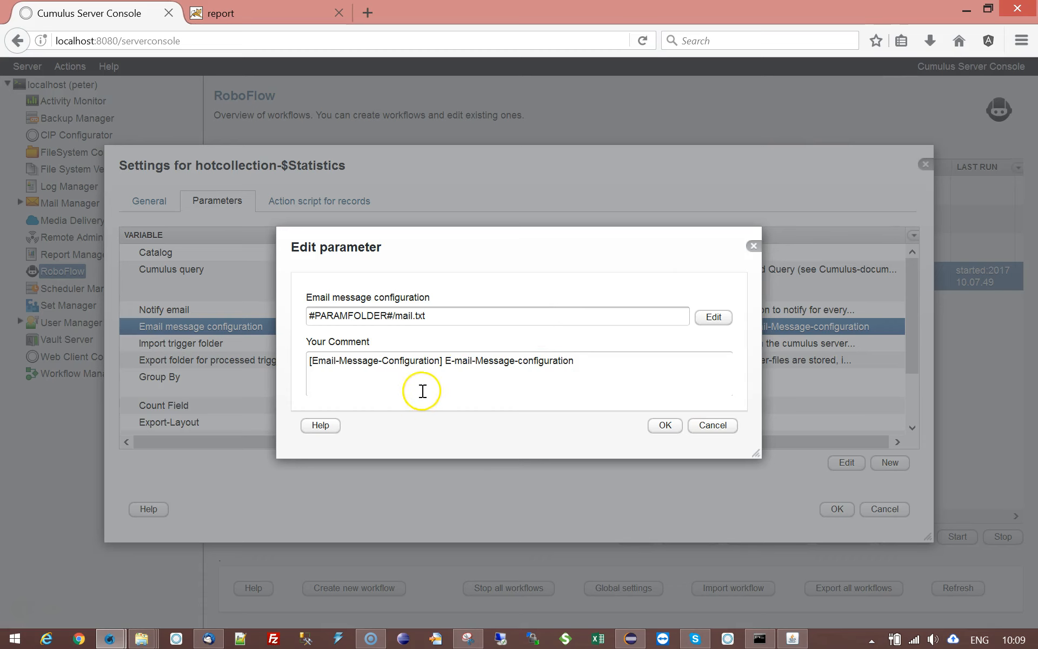
click(721, 429)
- Review the Group By Validator's regular expression and save the workflow
drag(913, 282, 913, 333)
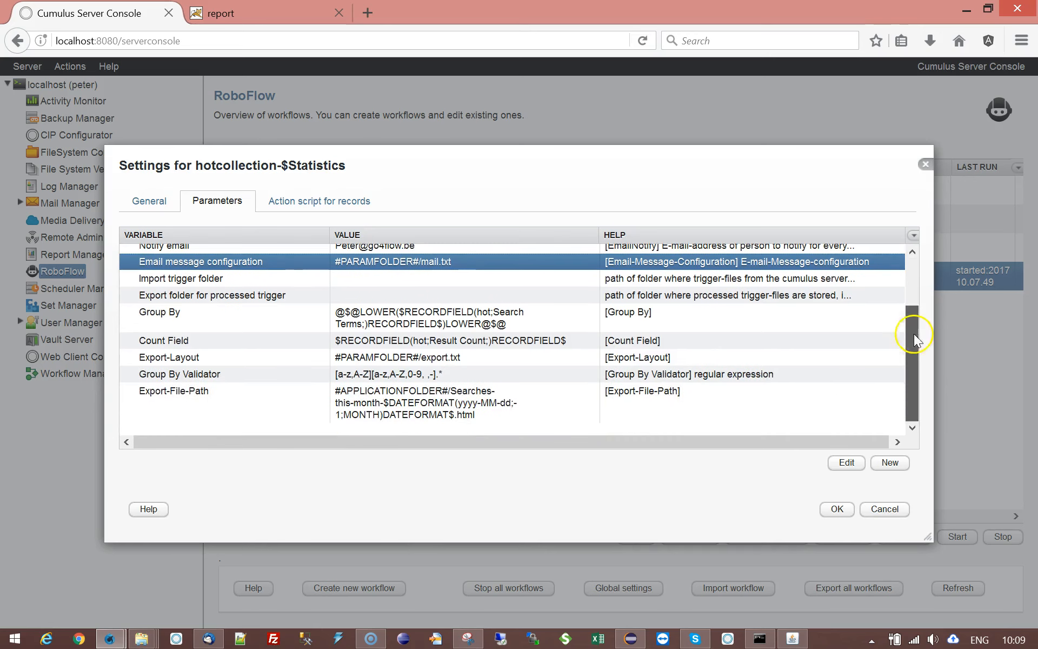
click(457, 374)
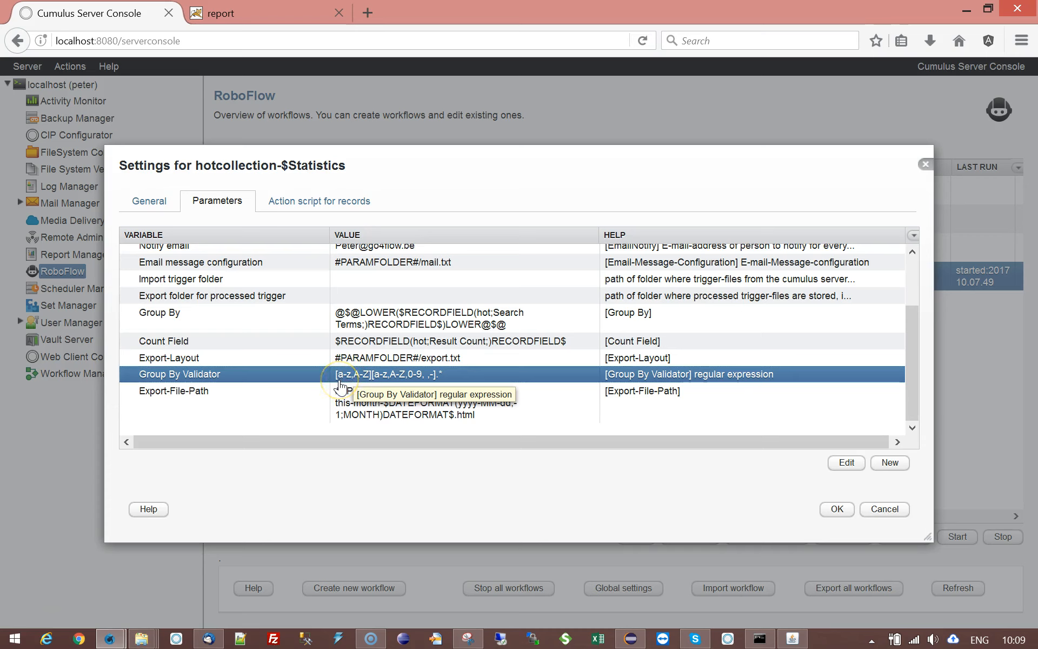
click(368, 379)
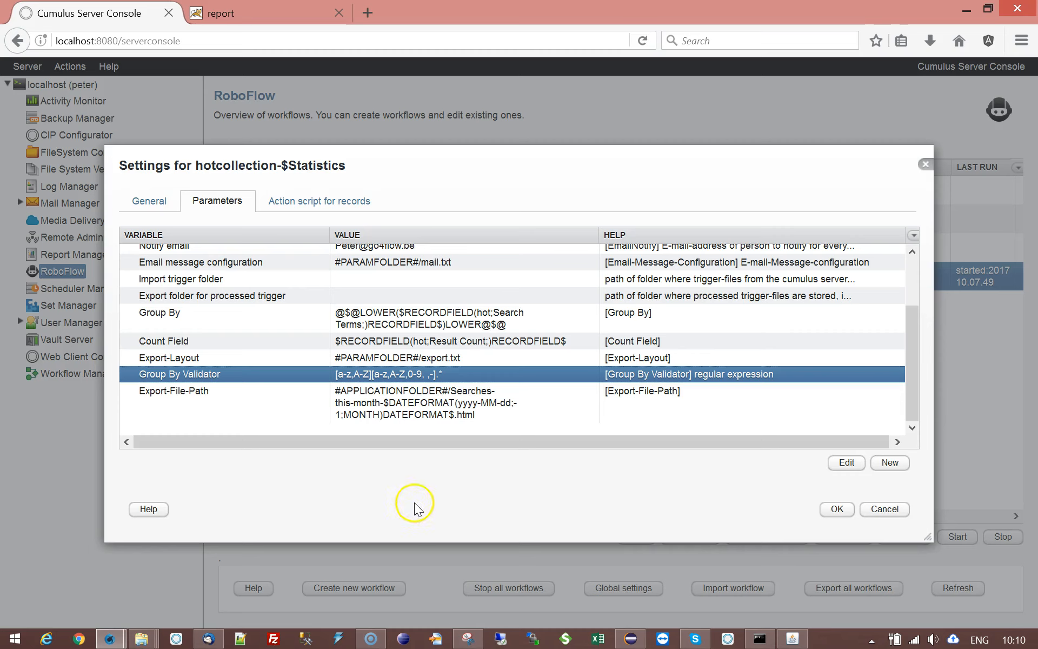
click(837, 509)
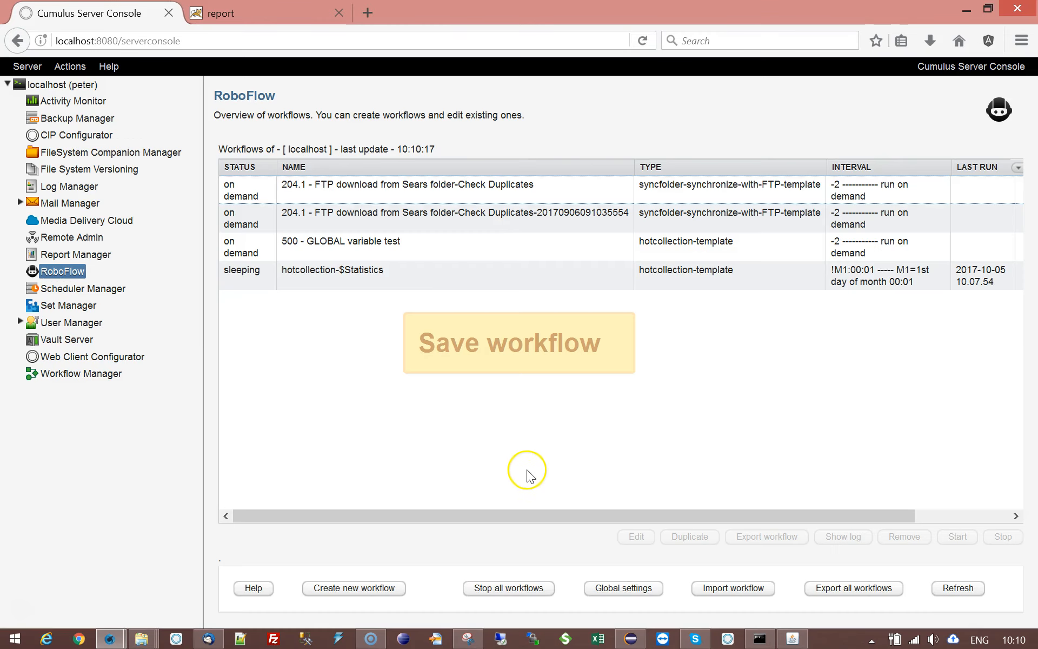
- Start the hotcollection-$Statistics workflow and reselect it in the workflow list
click(366, 270)
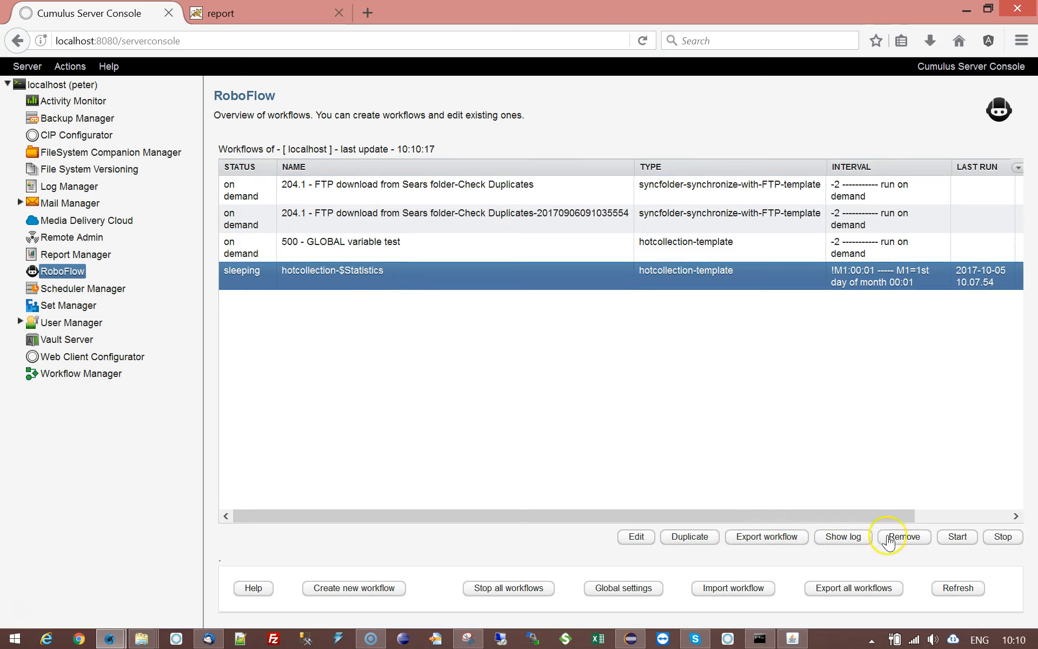
click(956, 537)
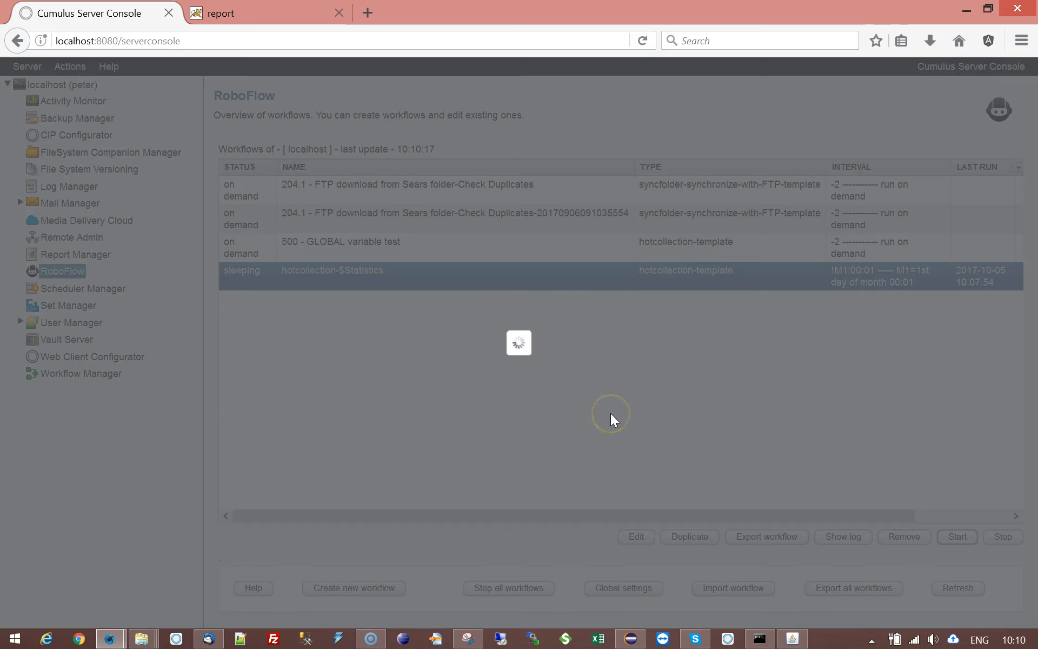
click(607, 414)
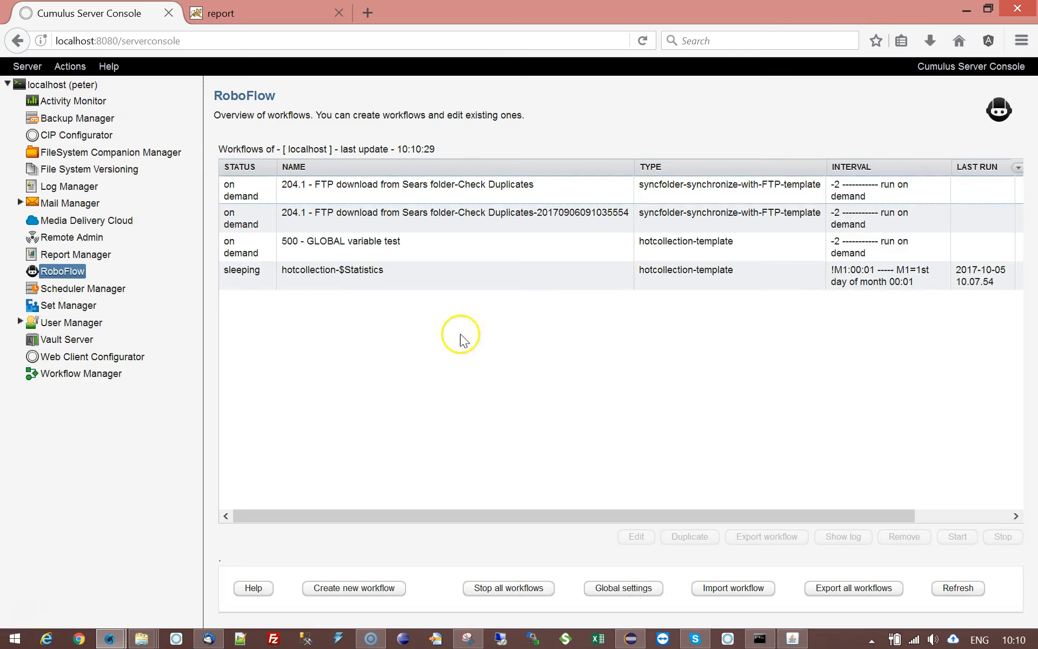
click(411, 284)
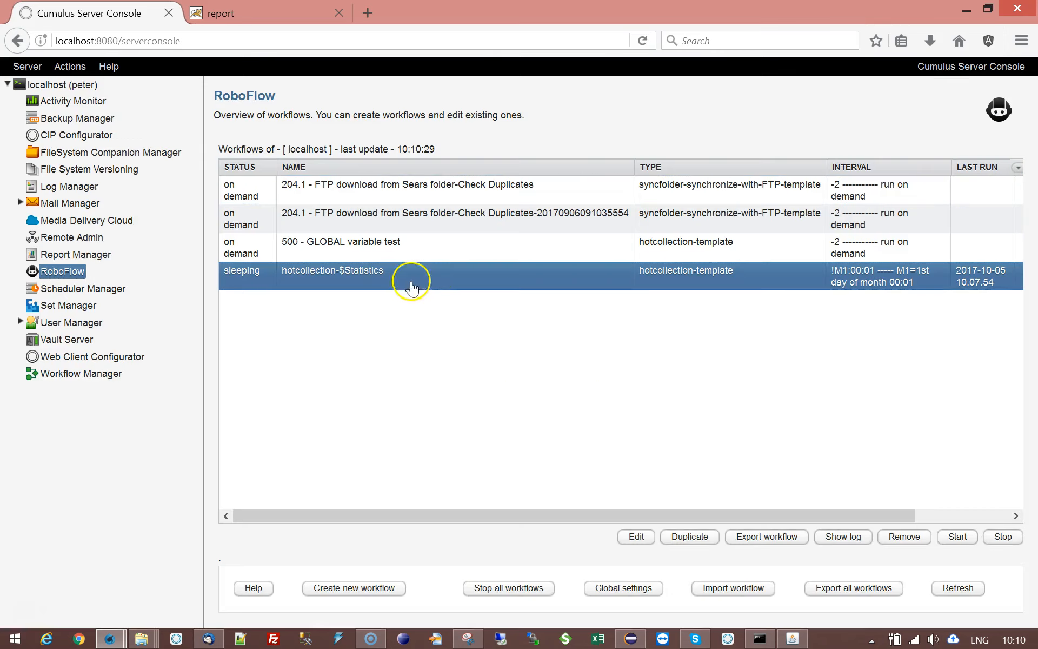
- Examine the hotcollection-$Statistics log for the search-term counts, the export-file path and the e-mail sent line
click(844, 537)
click(898, 264)
drag(897, 264, 891, 460)
drag(330, 430, 461, 500)
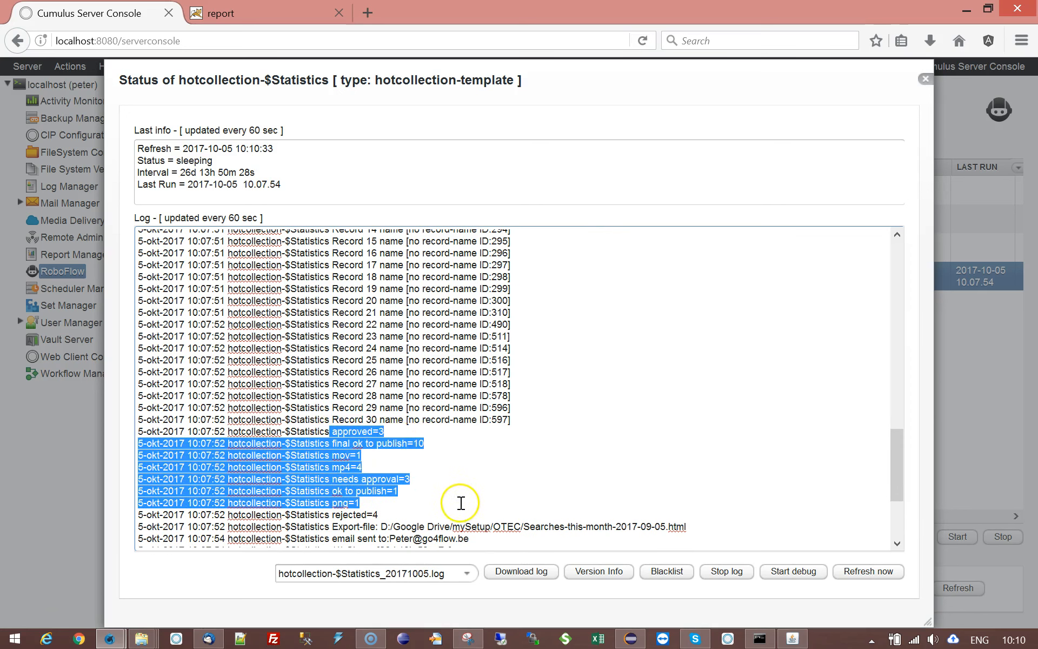
click(348, 516)
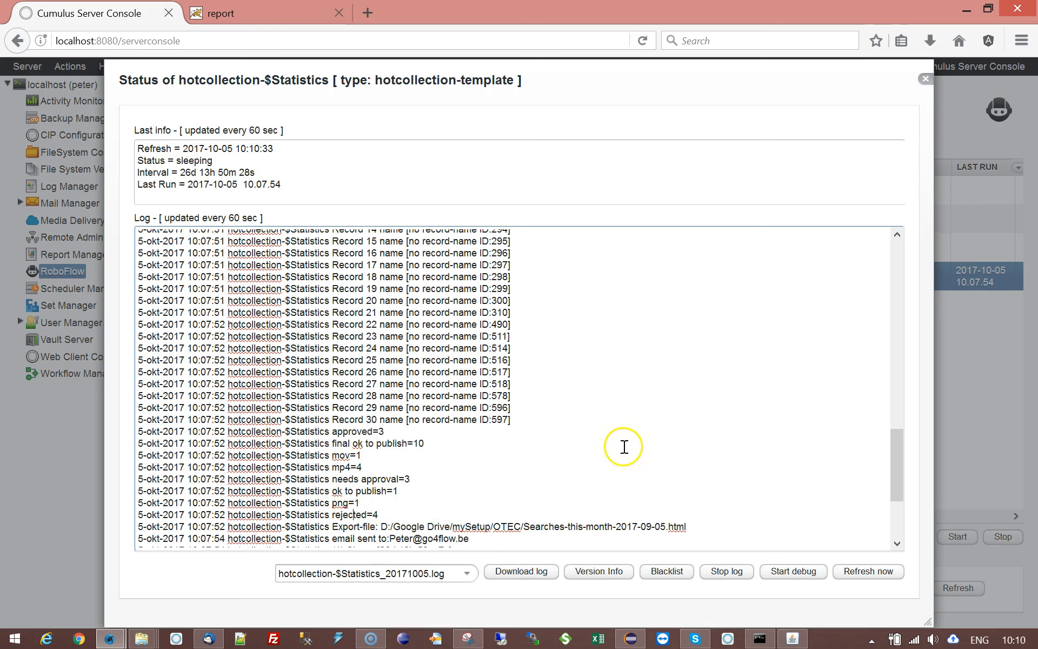
drag(331, 527, 698, 528)
click(701, 527)
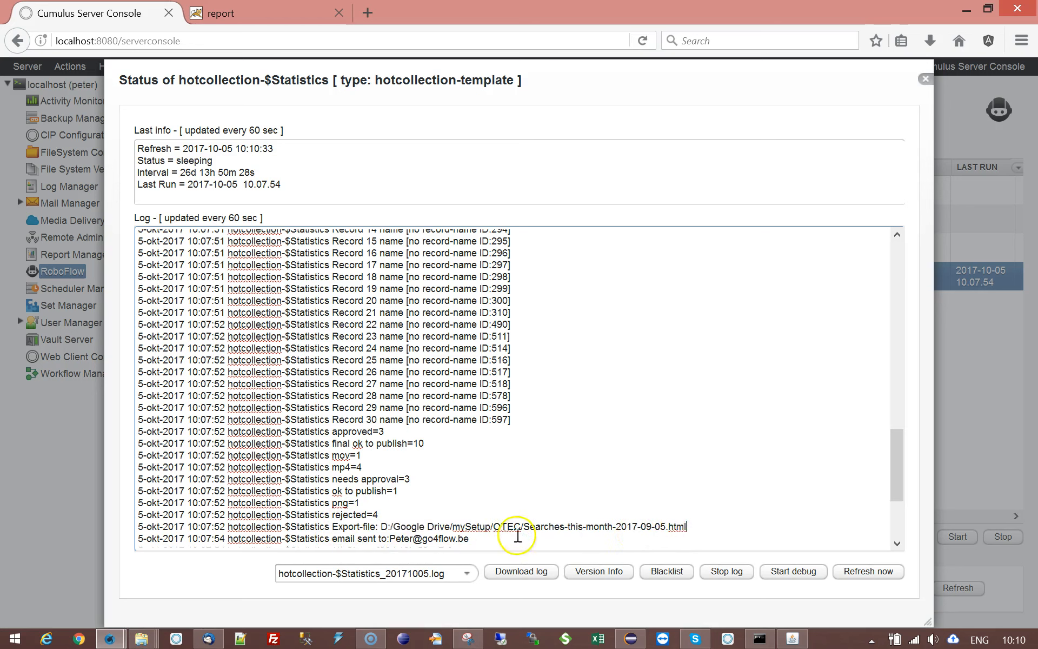
drag(389, 538, 482, 540)
click(480, 539)
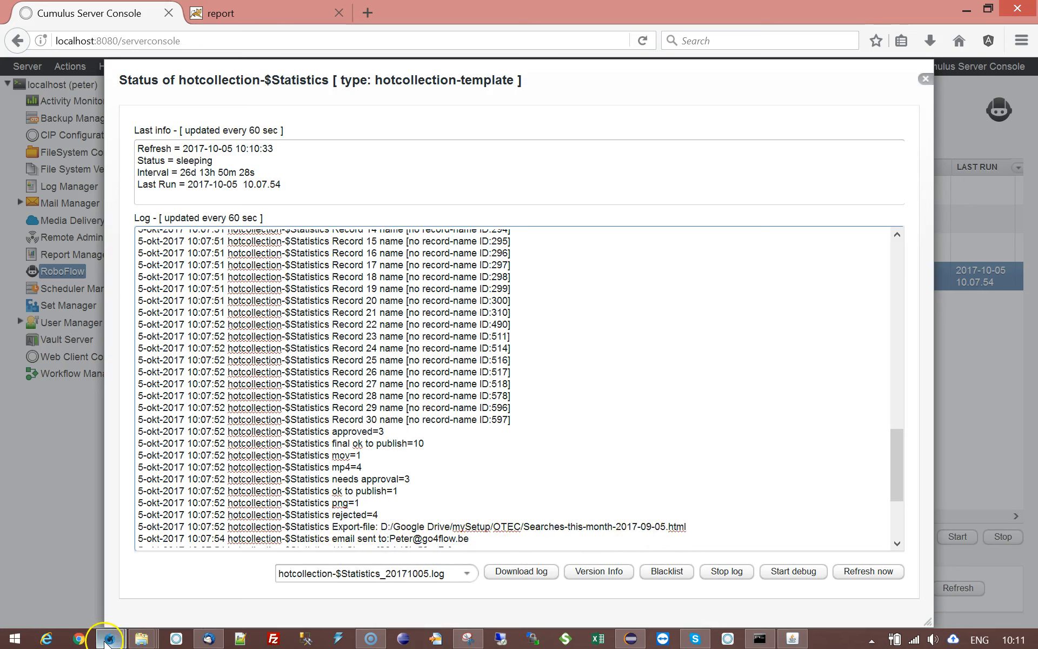
- Switch to the OTEC folder in File Explorer and open the exported Searches-this-month-2017-09-05.html report
mouse_move(145, 641)
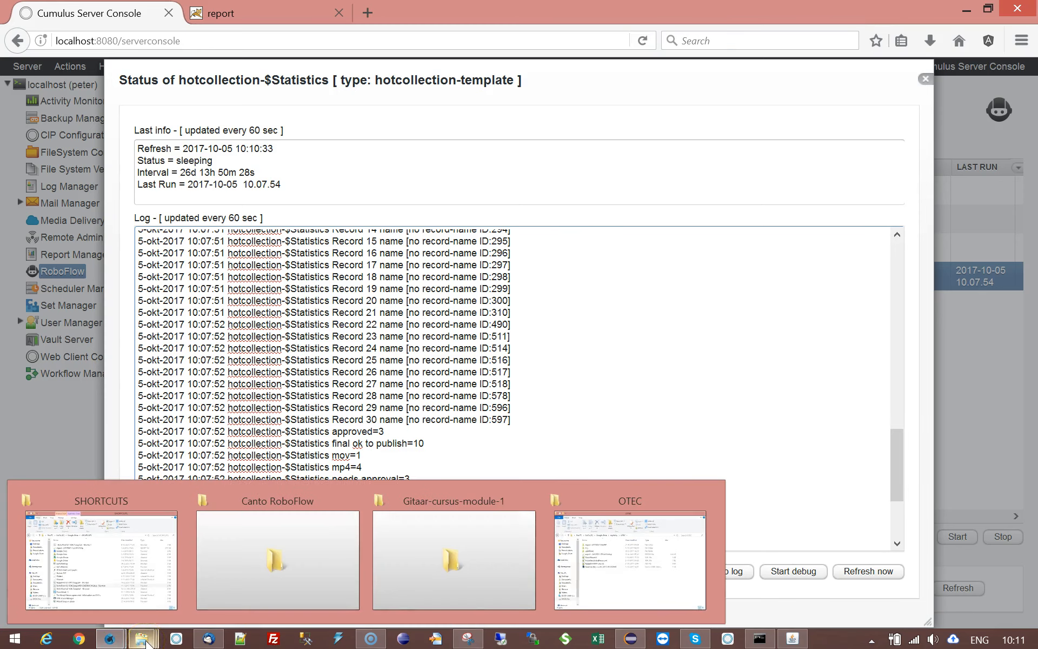
click(643, 565)
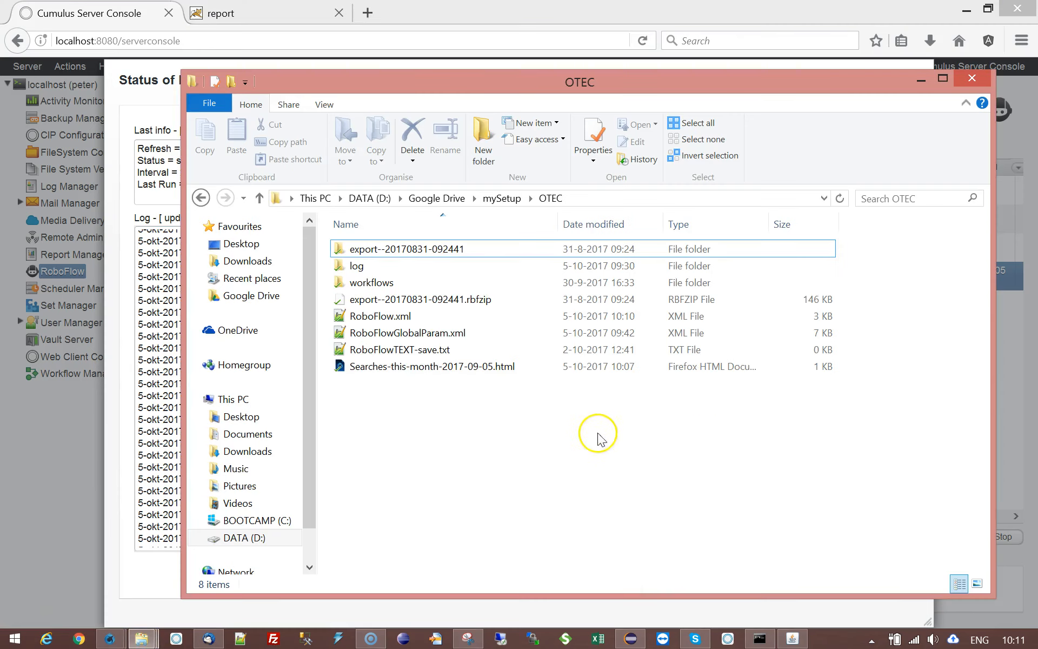
click(454, 370)
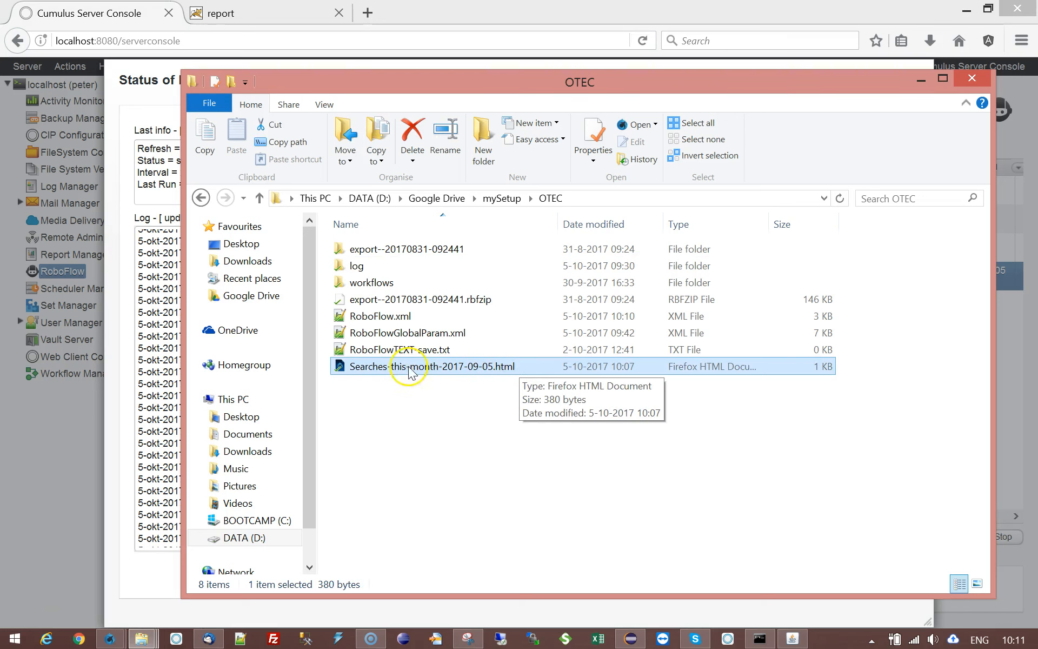
double_click(339, 365)
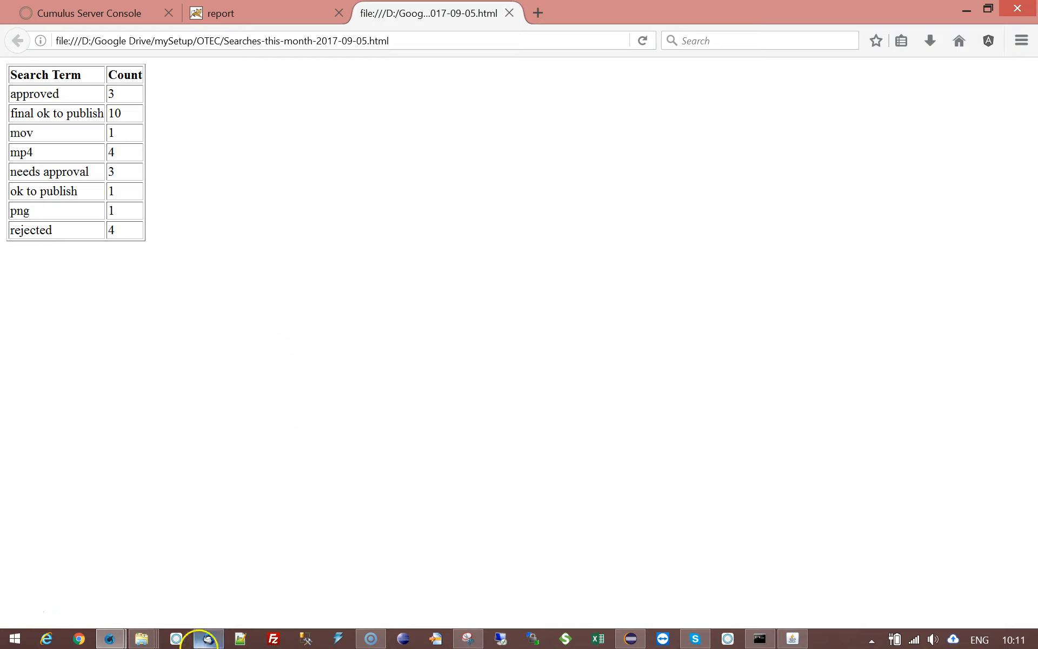
- Switch to the mail client, close the old statistic report message and fetch new messages for the recipient's inbox
click(208, 638)
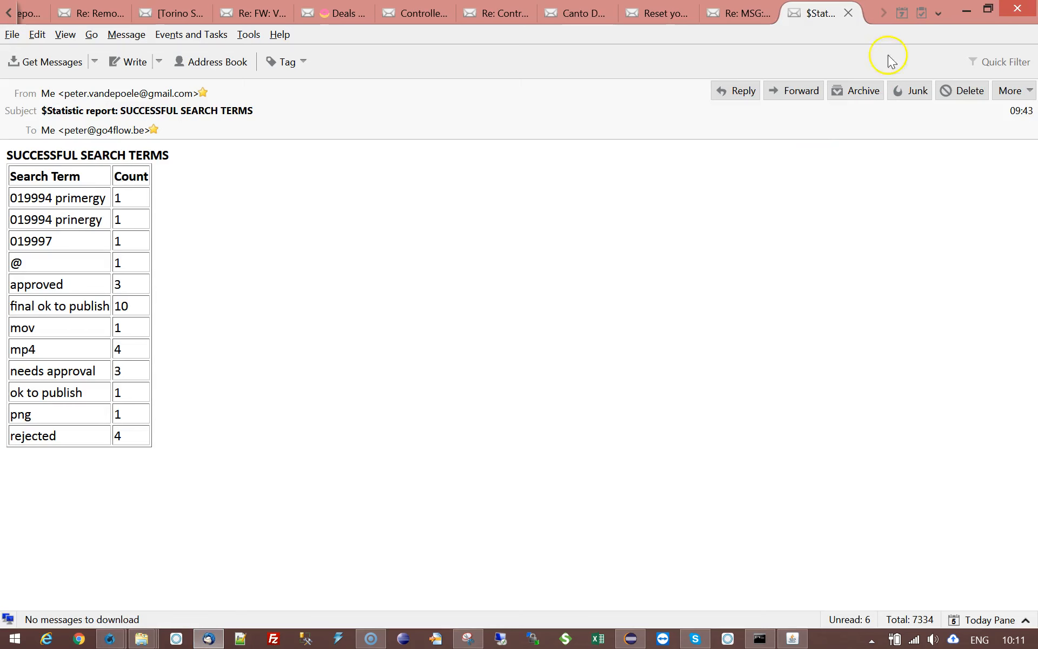
click(847, 13)
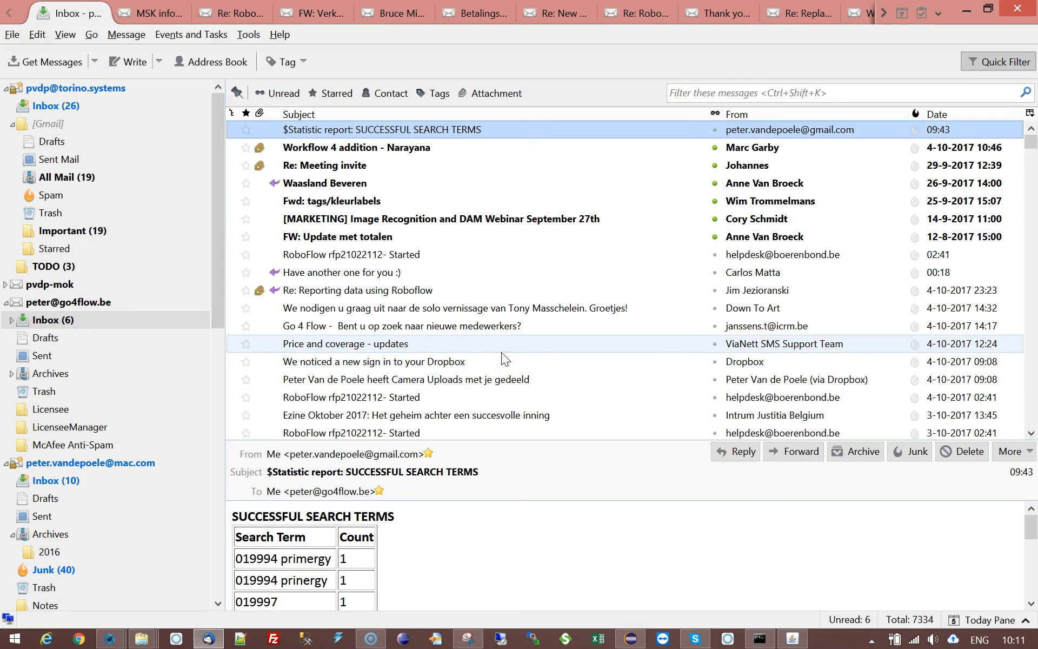
click(72, 320)
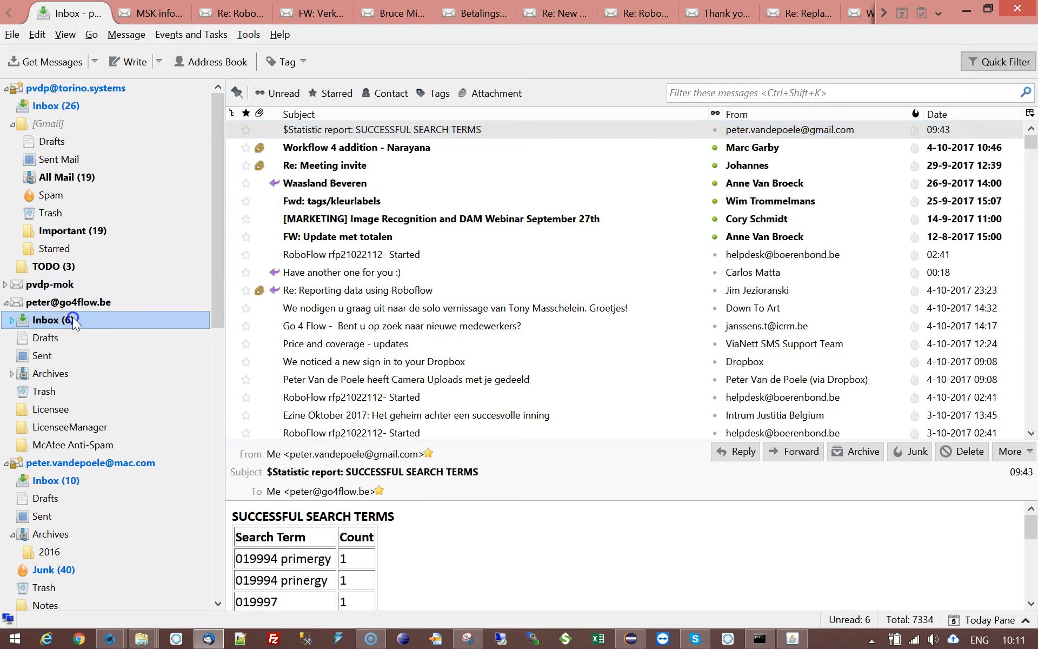
click(59, 62)
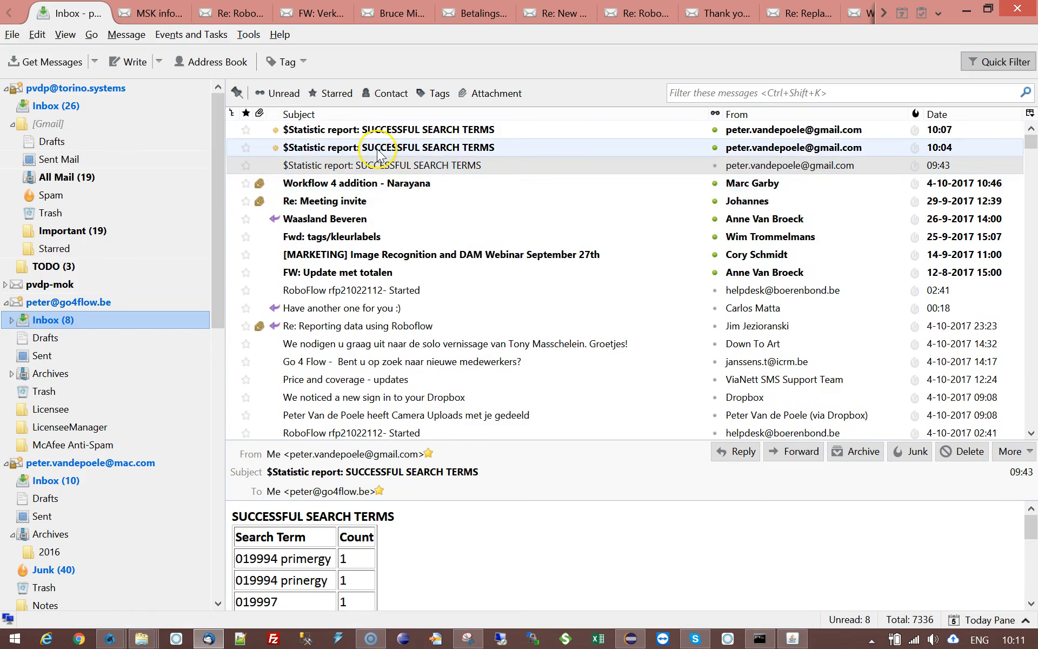
- Open the 10:07 "$Statistic report: SUCCESSFUL SEARCH TERMS" message, review its table and close it
click(378, 149)
click(364, 130)
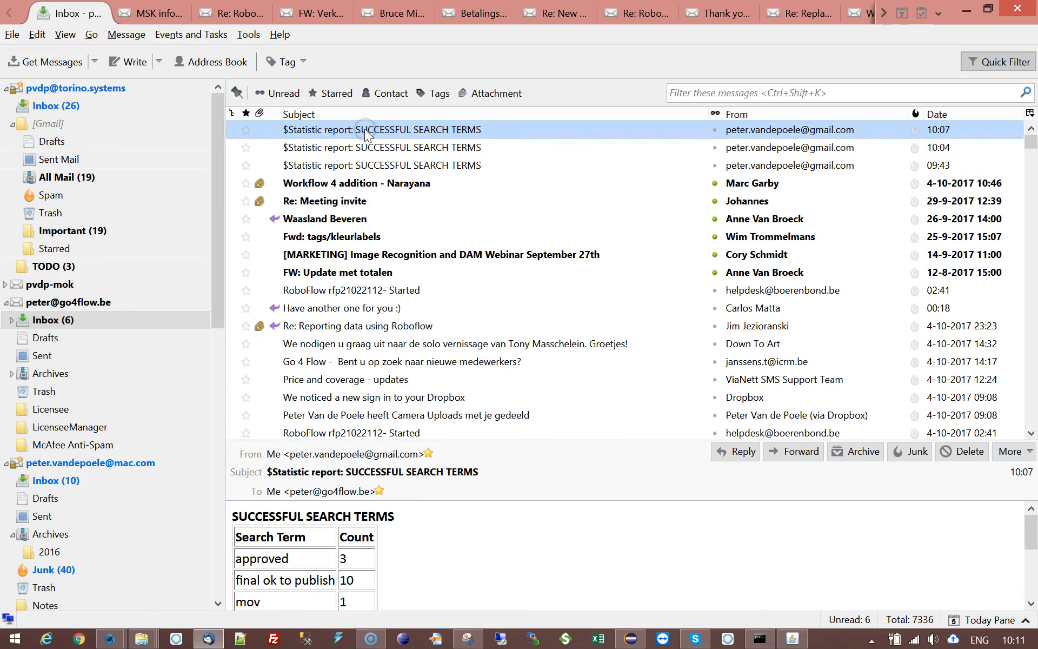
double_click(366, 130)
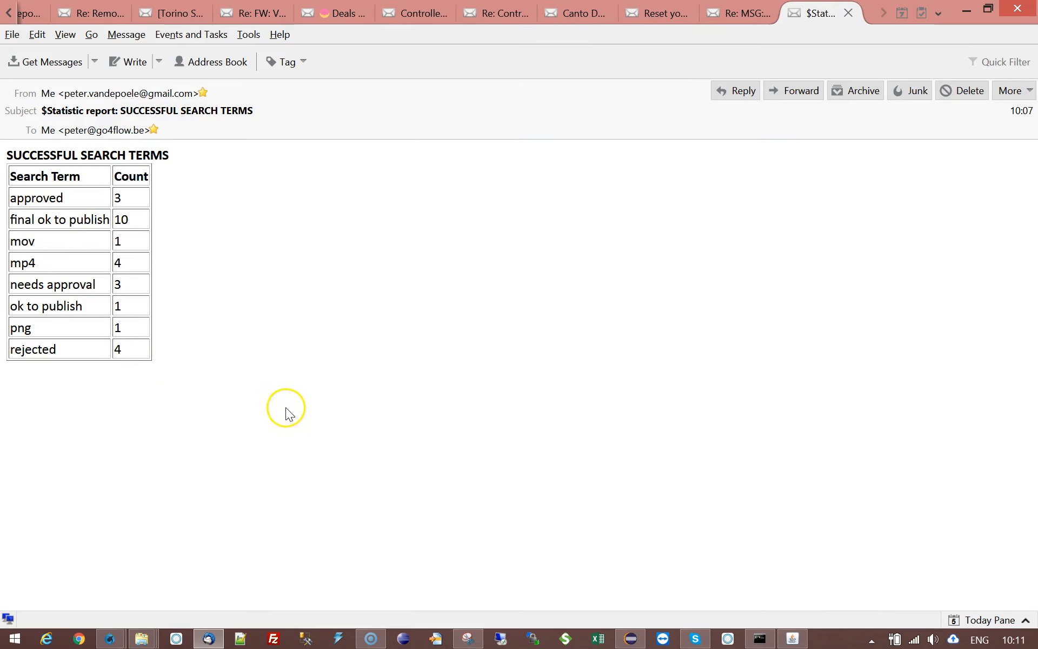
click(847, 14)
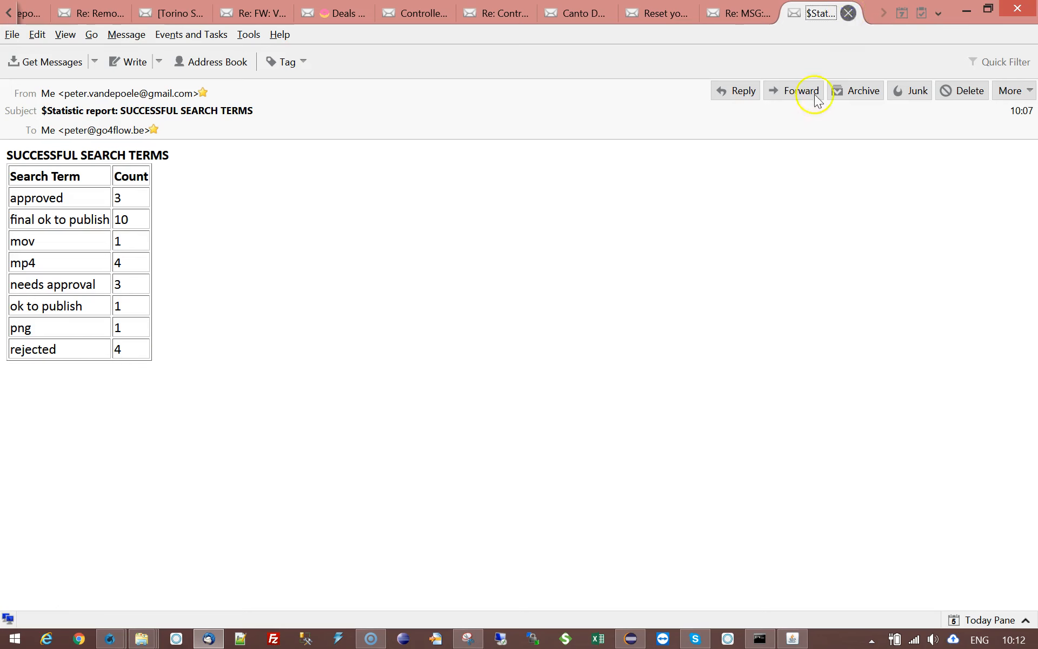
click(197, 483)
- Switch back to the Waterfox window with the server console and close the exported search-term report
click(116, 640)
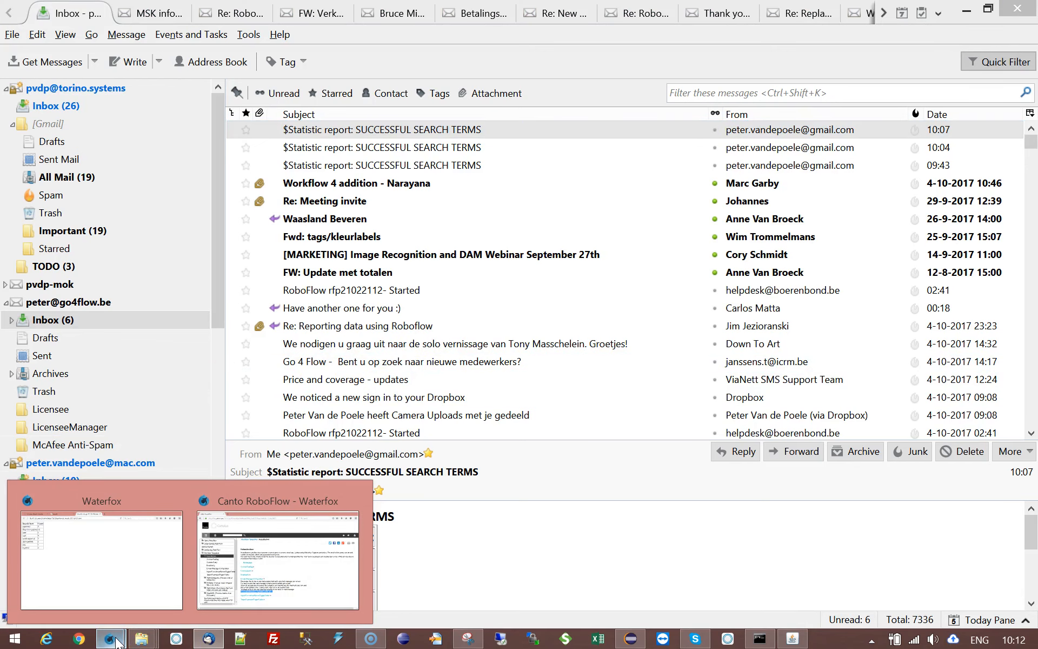
click(113, 642)
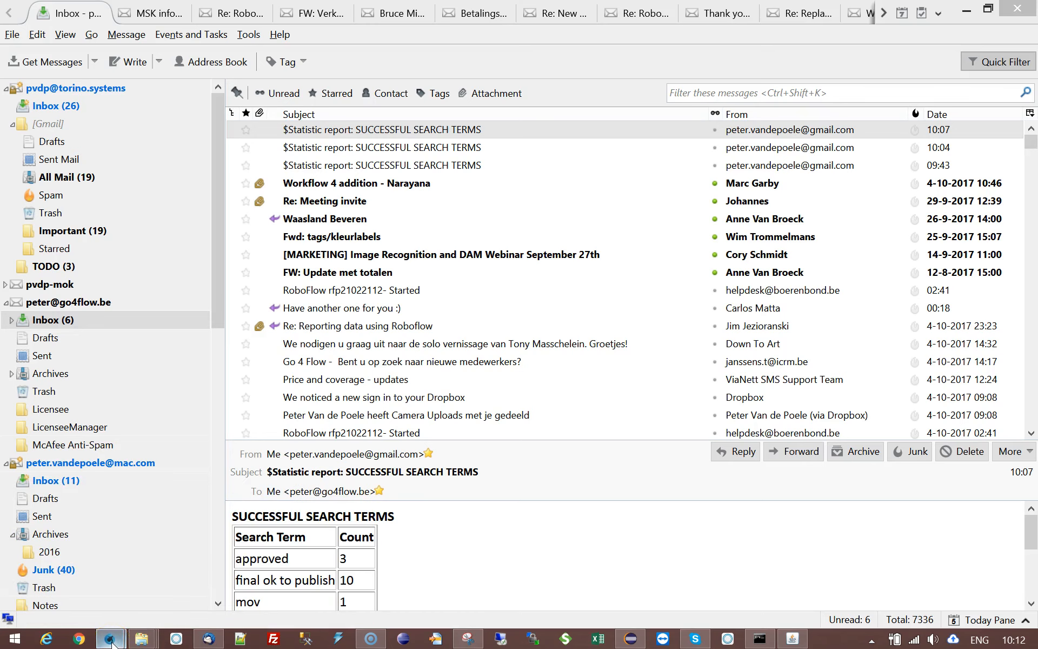
click(112, 642)
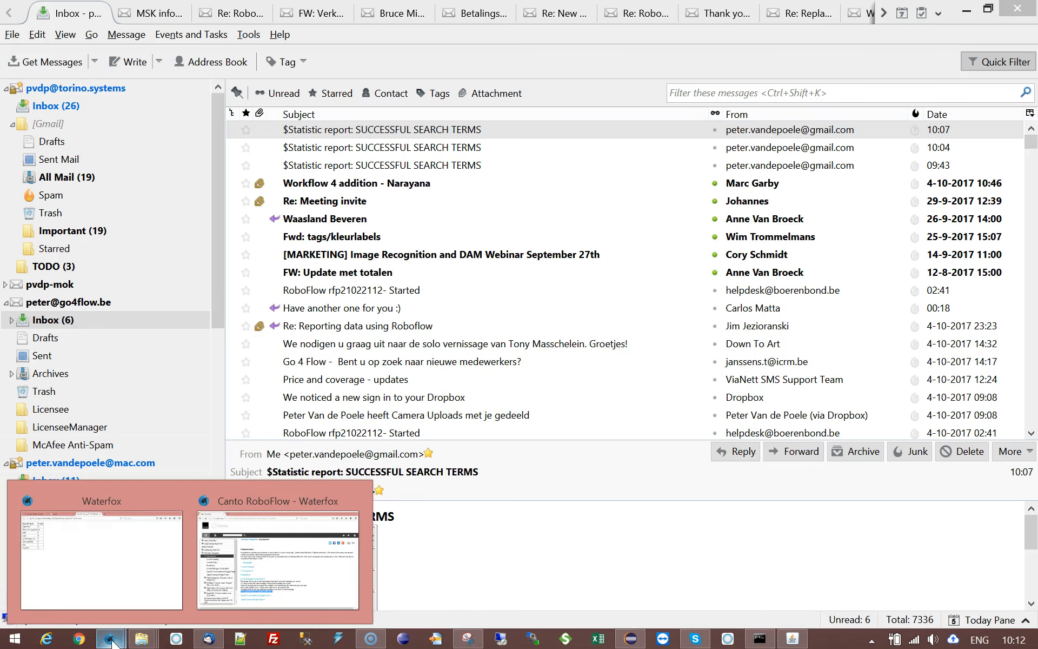
click(264, 575)
click(108, 637)
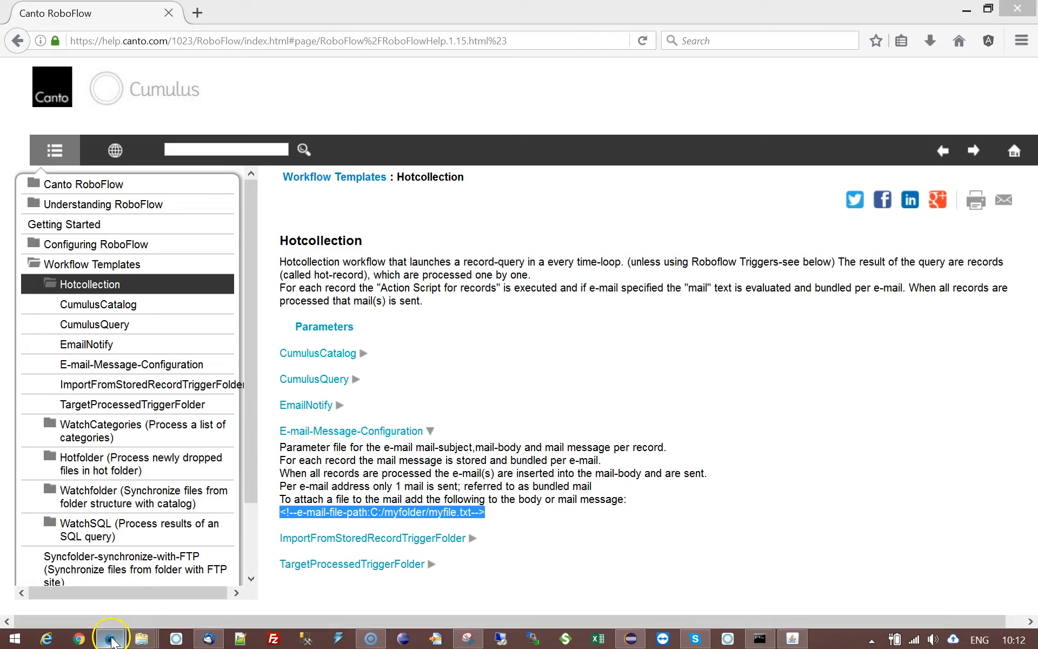
click(105, 578)
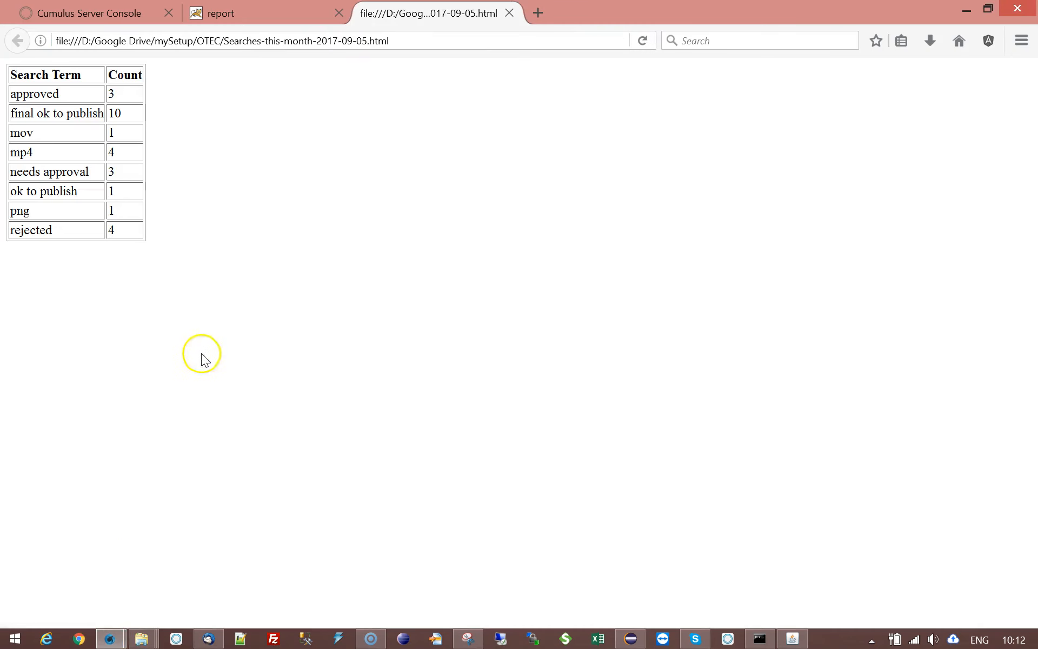
click(509, 13)
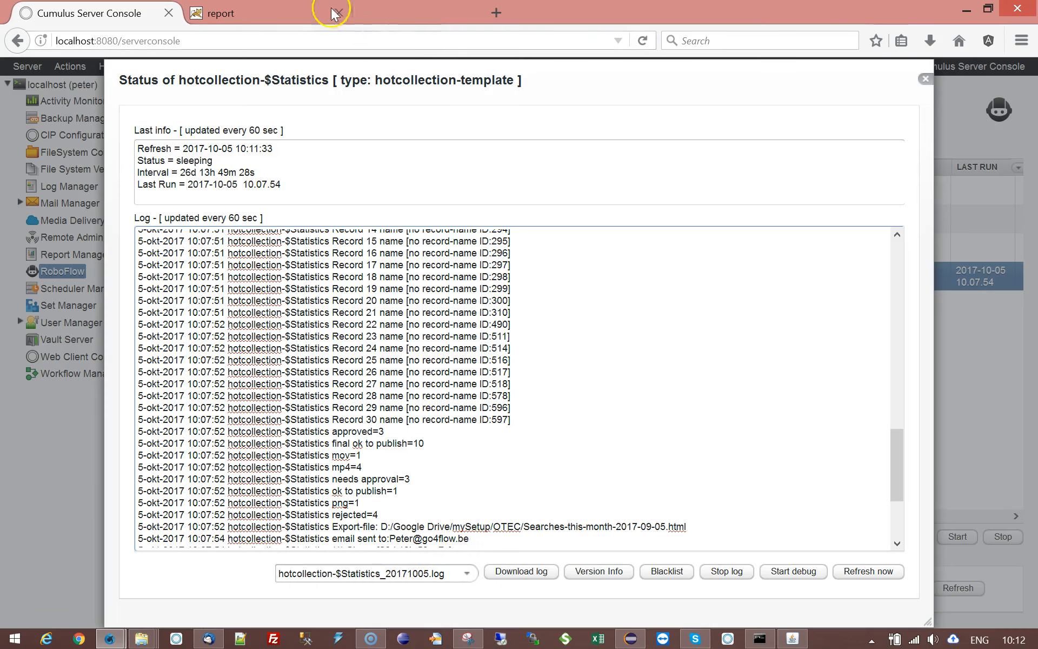
- Close the workflow log and view the duplication dialog for hotcollection-$Statistics, cancelling it without making a copy
click(926, 81)
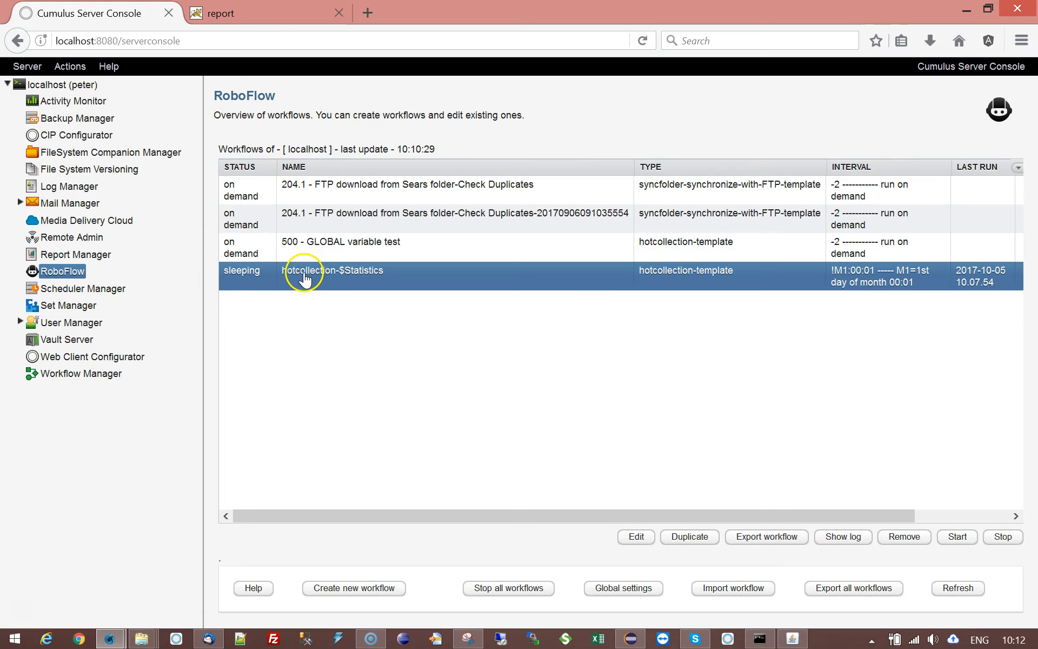
click(689, 536)
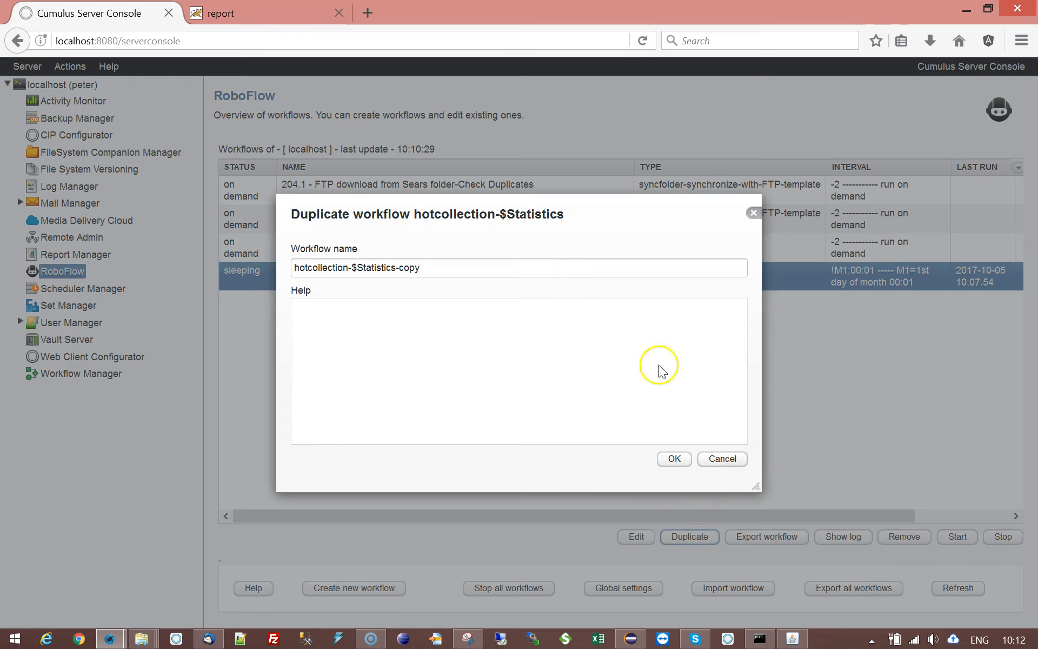
click(718, 460)
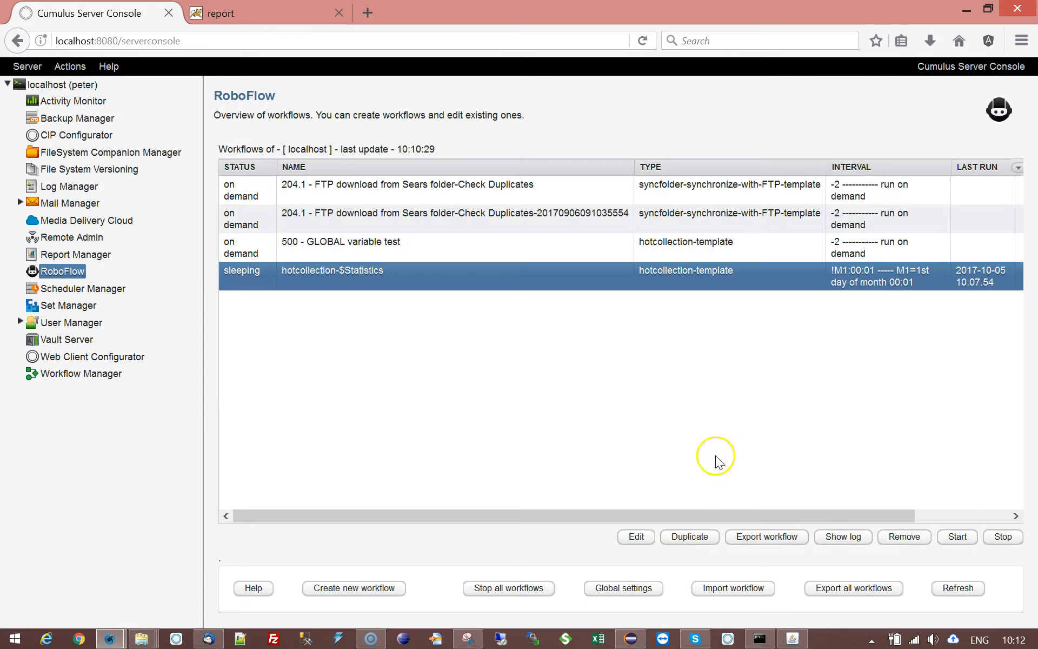
- Change the Cumulus query's result-count condition to "Result Count" == 0 and save the hotcollection-$Statistics workflow
click(637, 536)
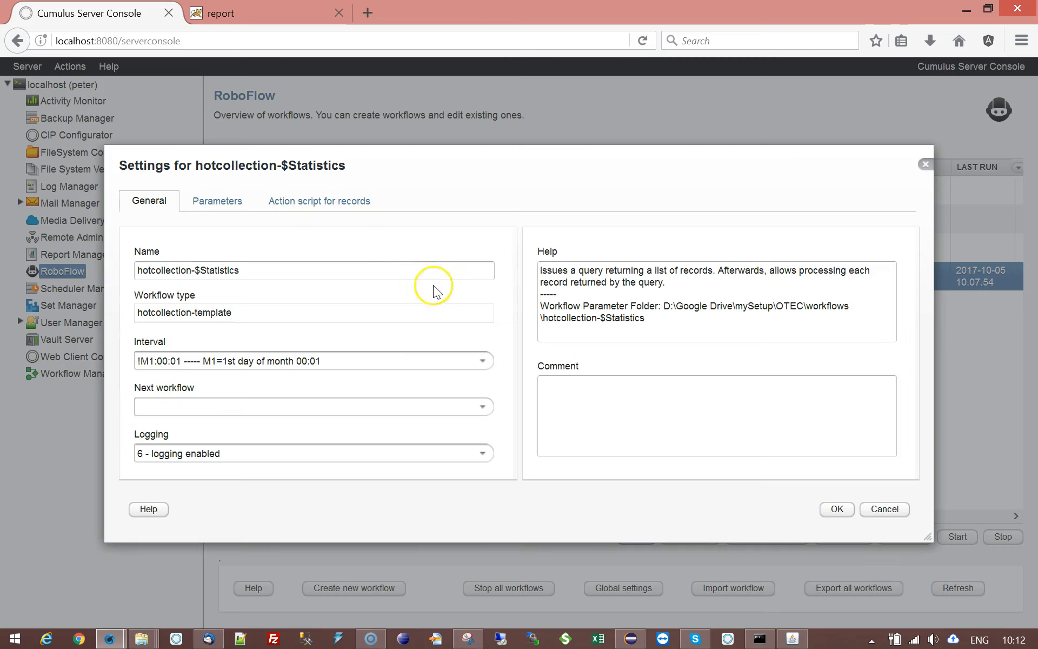
click(214, 205)
double_click(519, 284)
drag(503, 316, 739, 316)
click(687, 318)
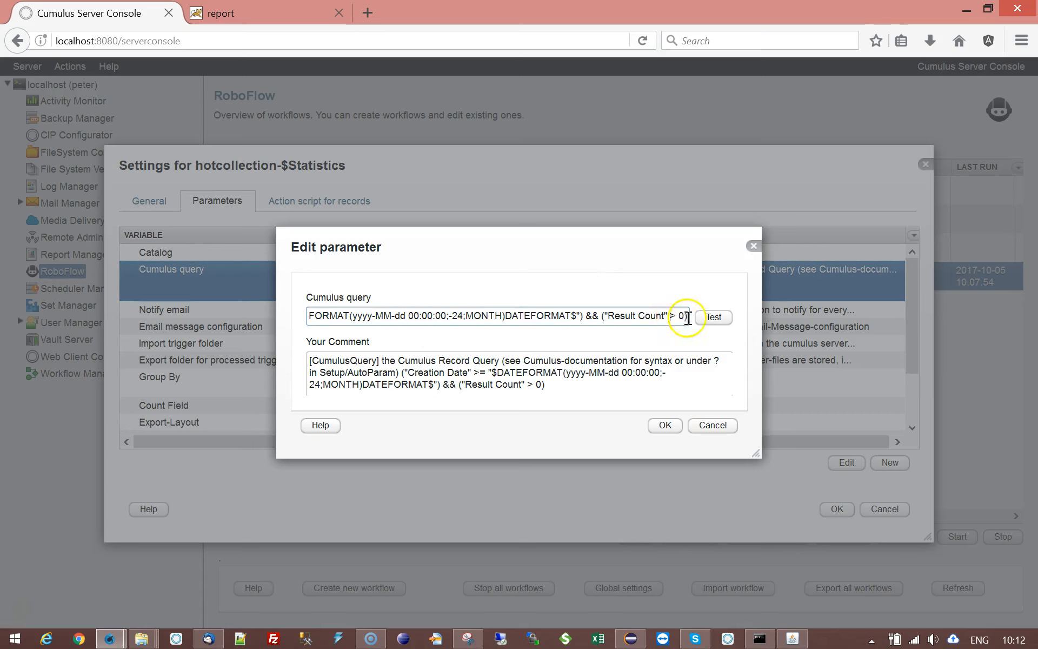
key(shift+Right)
text(==)
click(669, 427)
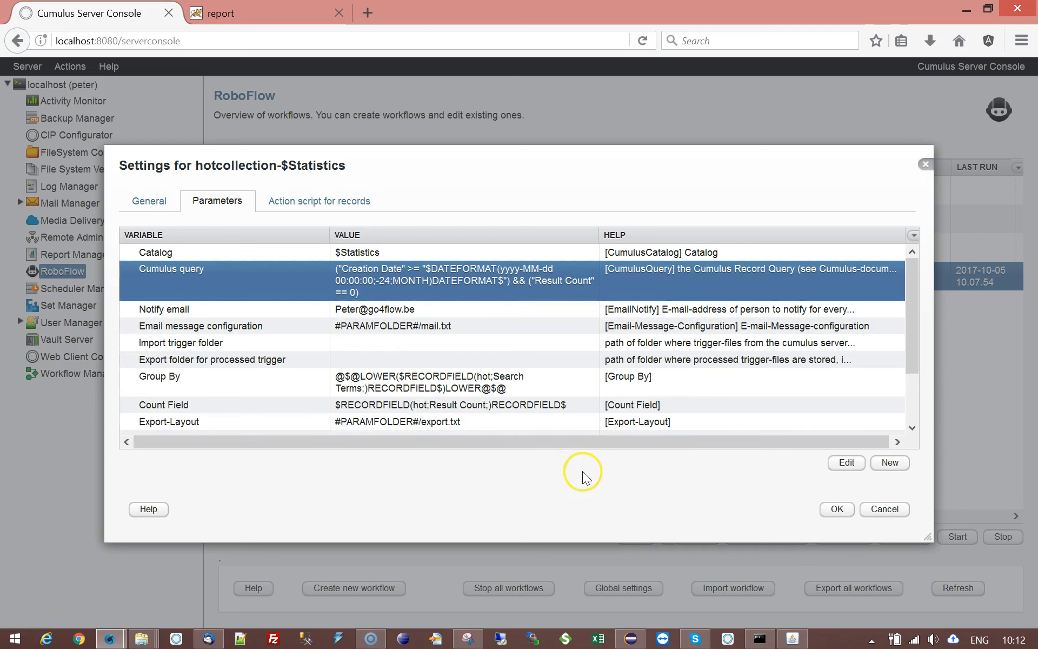
click(836, 509)
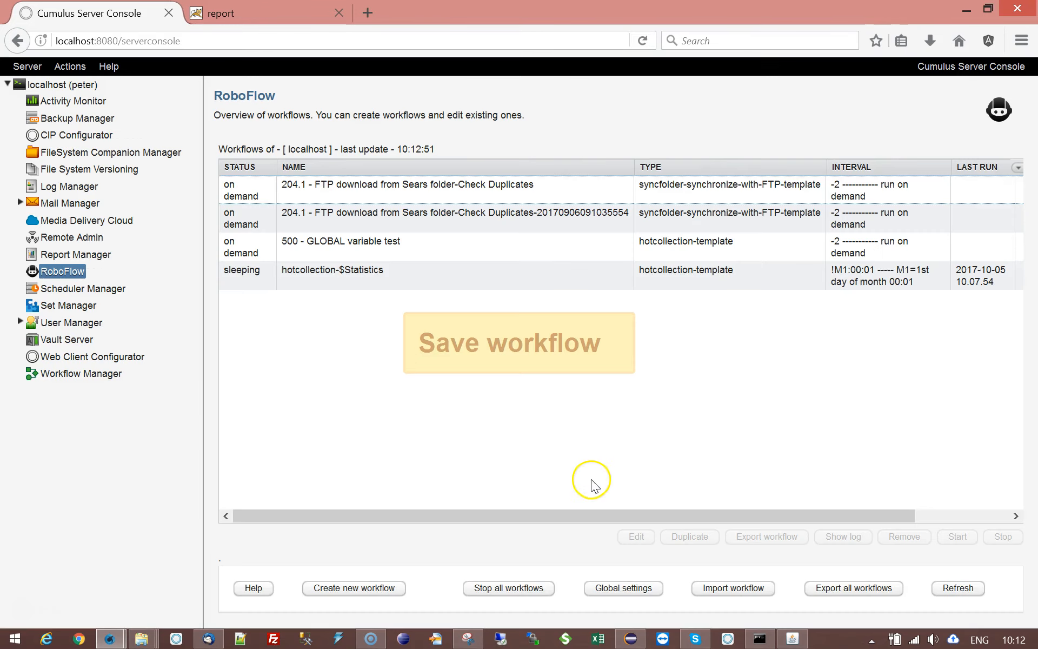
- Start the edited hotcollection-$Statistics workflow and reselect it in the workflow list
click(344, 276)
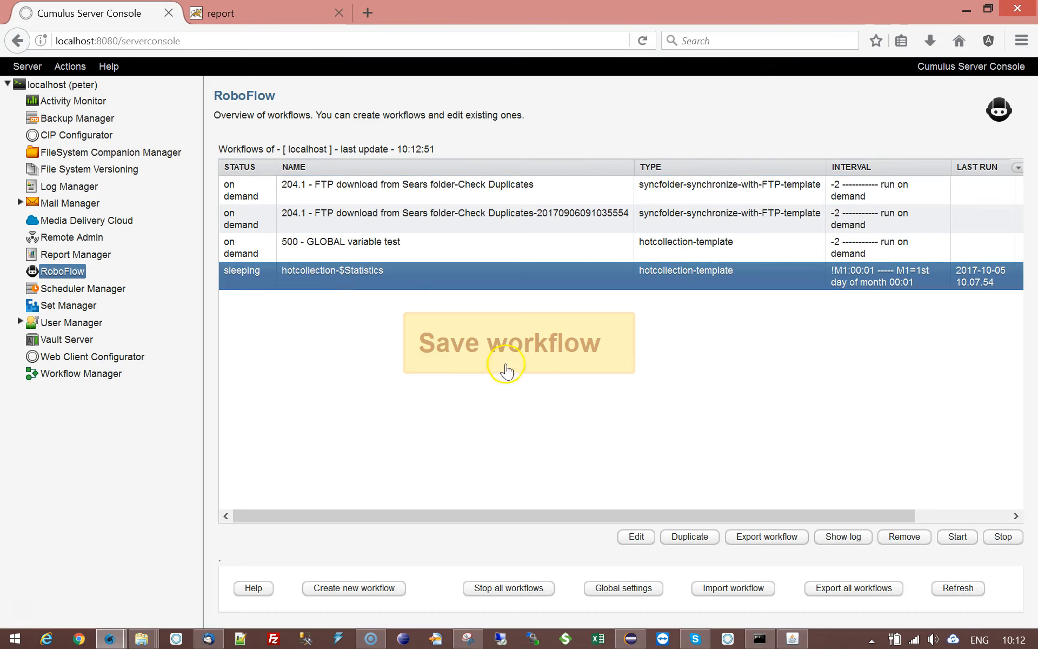
click(957, 536)
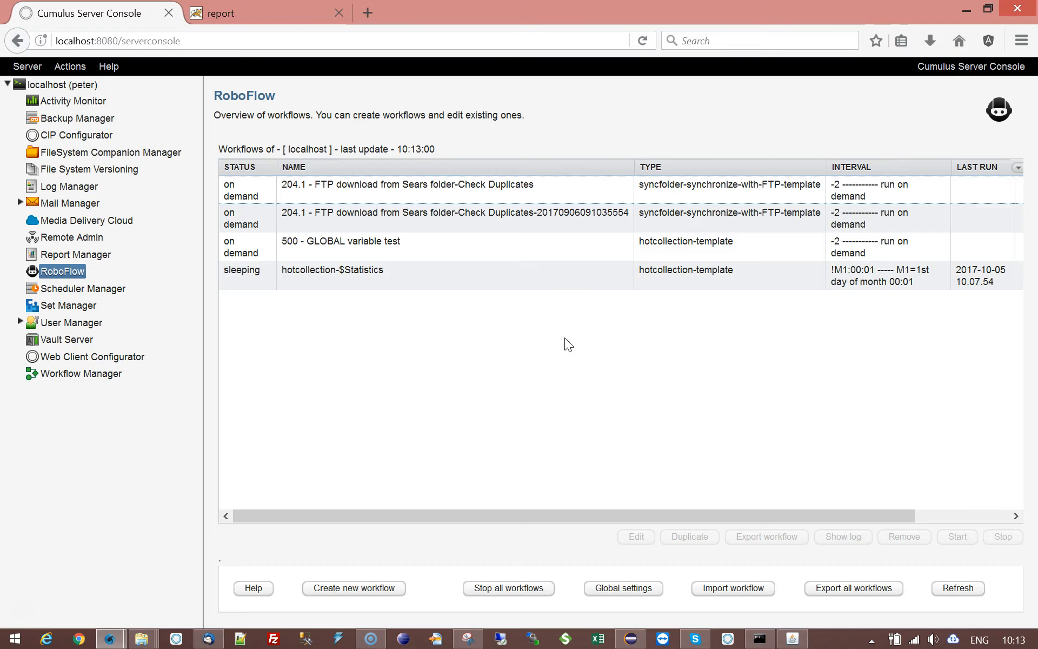
click(330, 281)
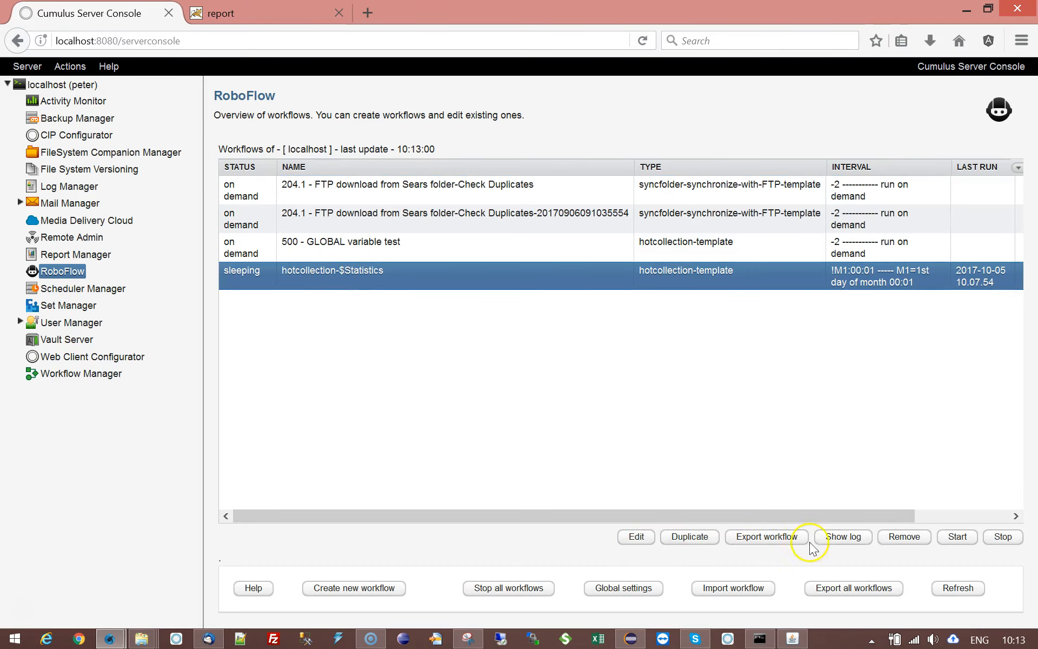
- Examine the newest log entries of hotcollection-$Statistics, highlighting the startup-behaviour line, and close the log
click(843, 536)
drag(899, 264, 792, 533)
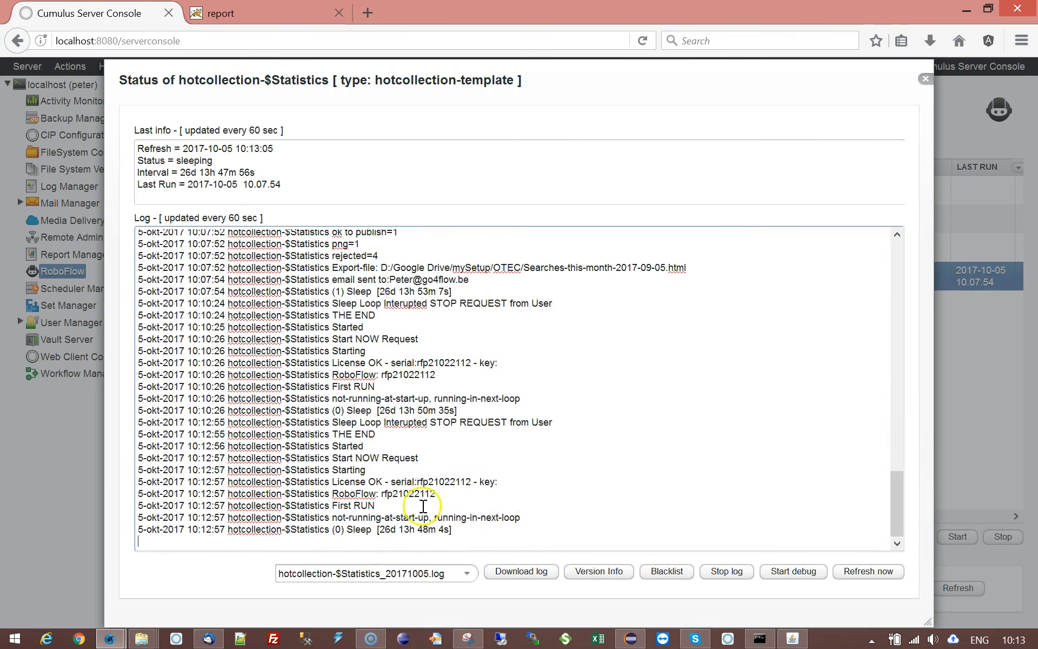
drag(332, 520, 528, 519)
click(528, 518)
click(926, 81)
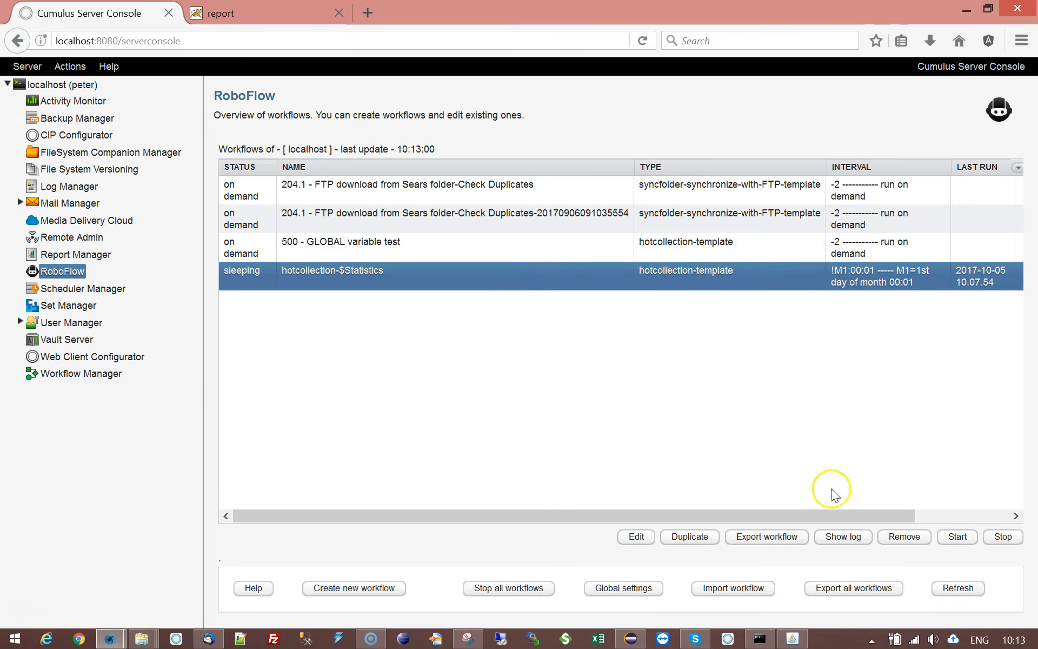
- Start the hotcollection-$Statistics workflow again and open its log
click(955, 537)
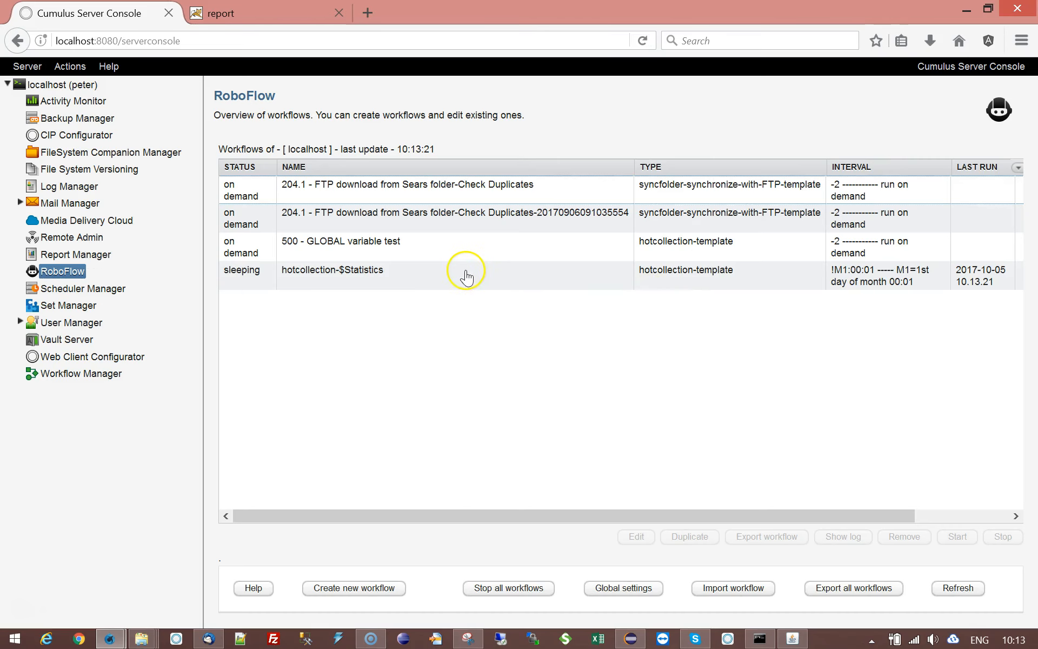
click(432, 277)
click(846, 538)
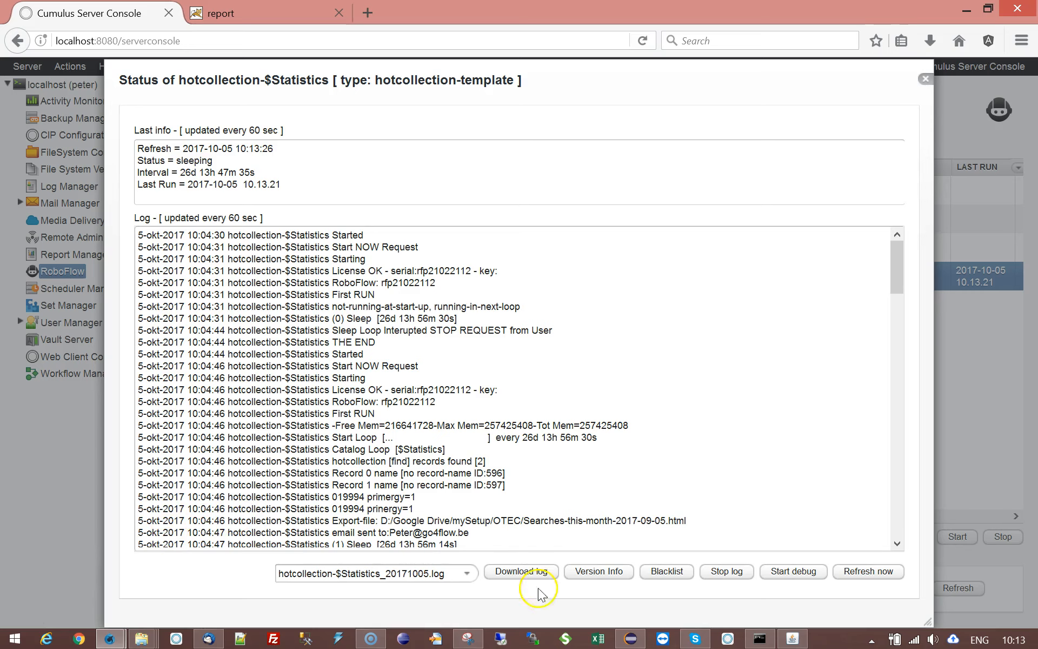
- Close the log, start the hotcollection-$Statistics workflow once more and reselect it in the workflow list
click(926, 81)
click(956, 536)
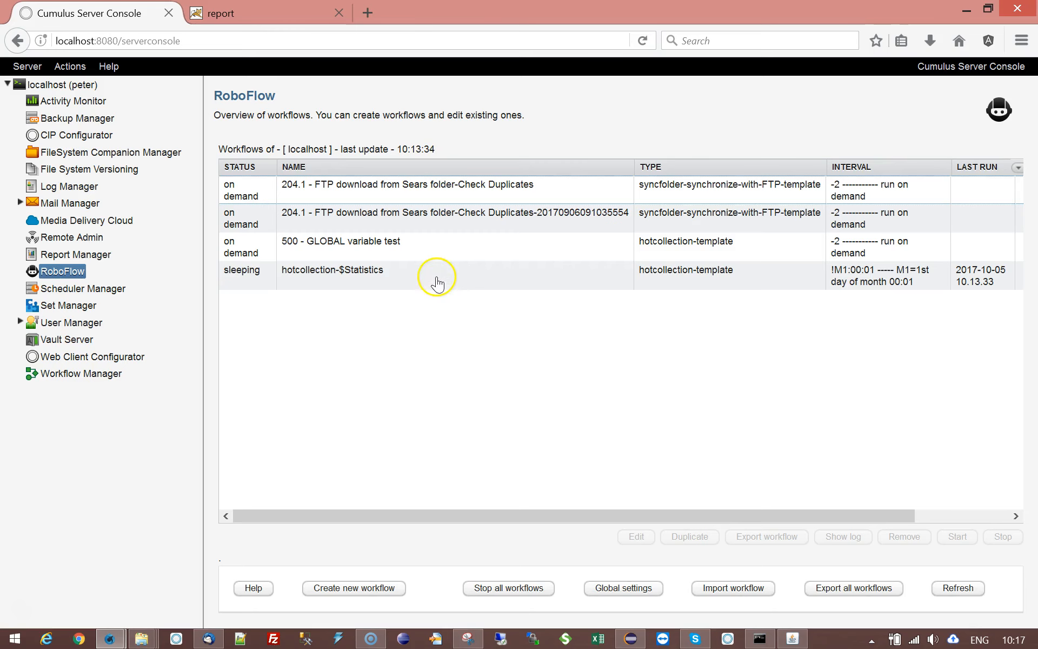
click(437, 282)
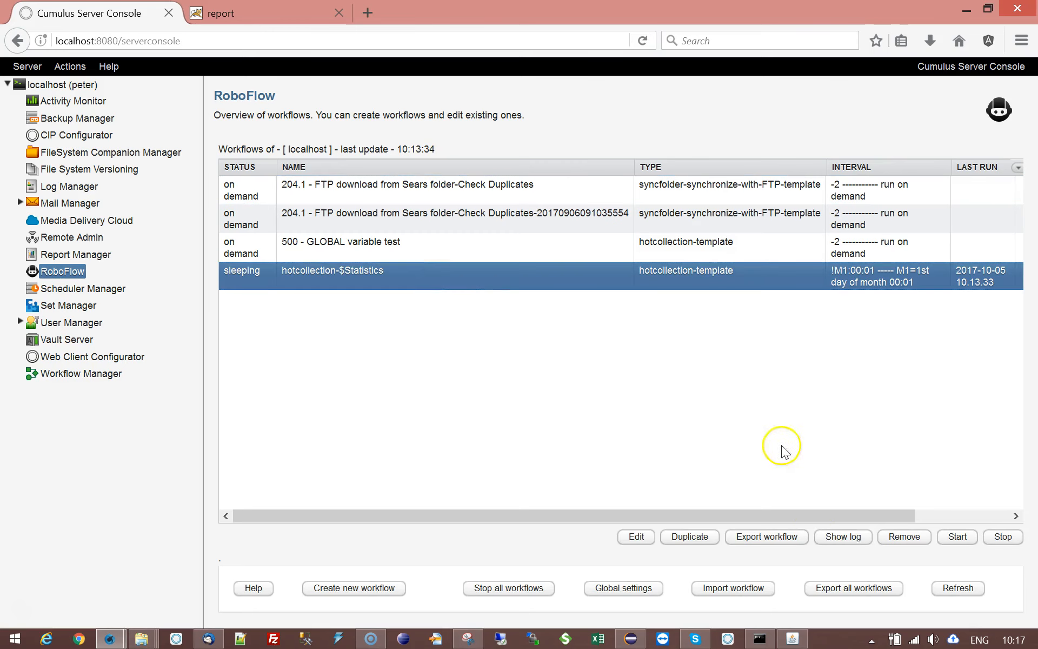
- Examine the newest log entries of hotcollection-$Statistics, highlighting the record lines, the number of records found and the search-term counts
click(834, 531)
drag(893, 259, 874, 516)
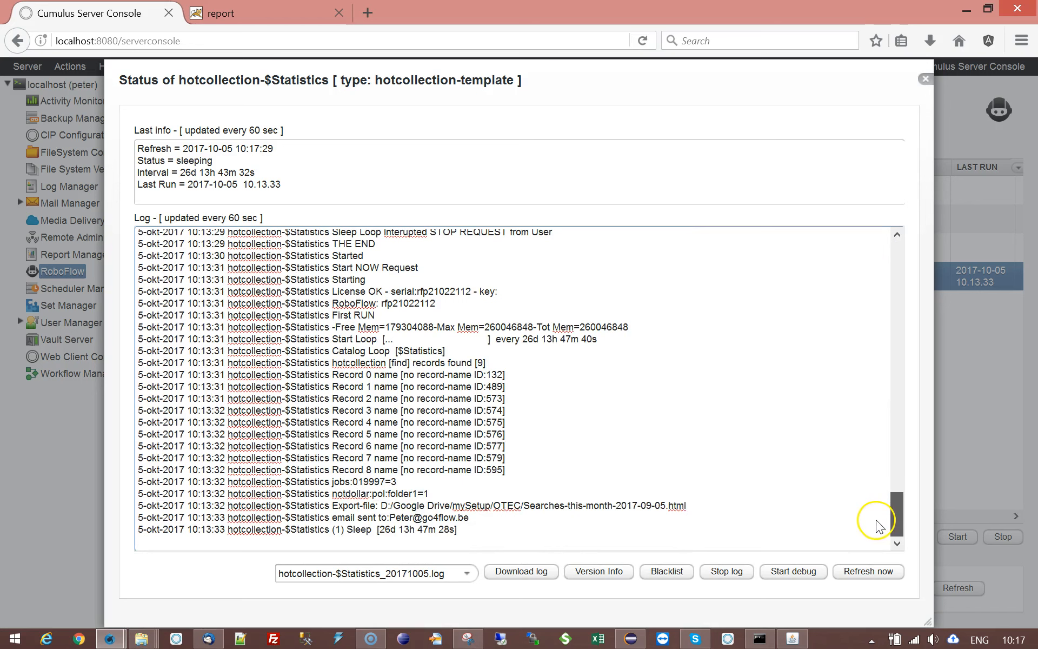
drag(331, 374, 524, 468)
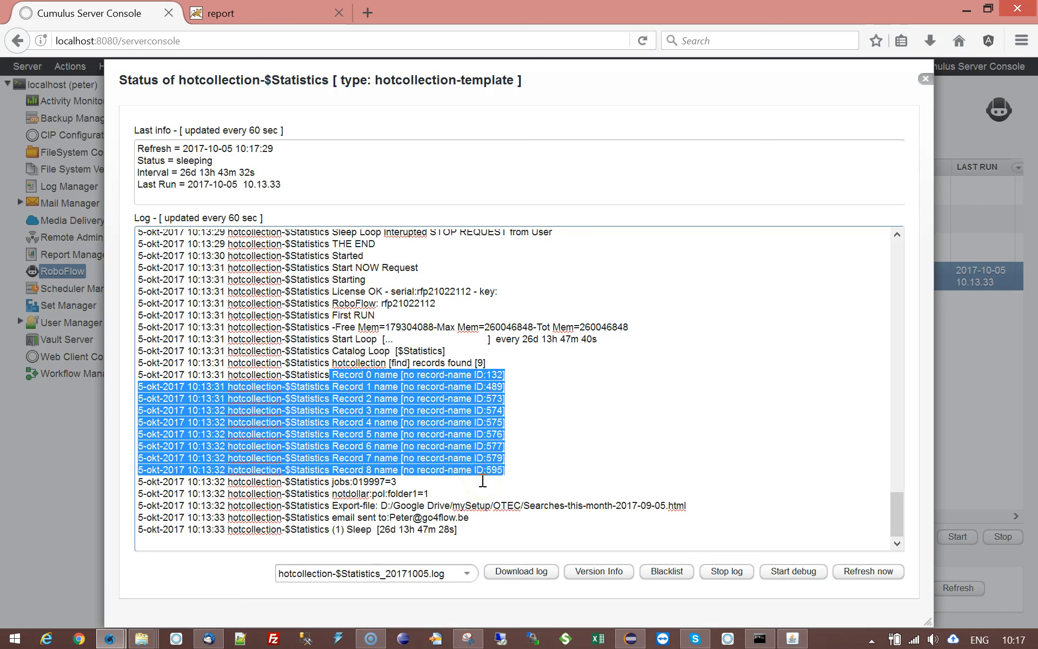
click(410, 483)
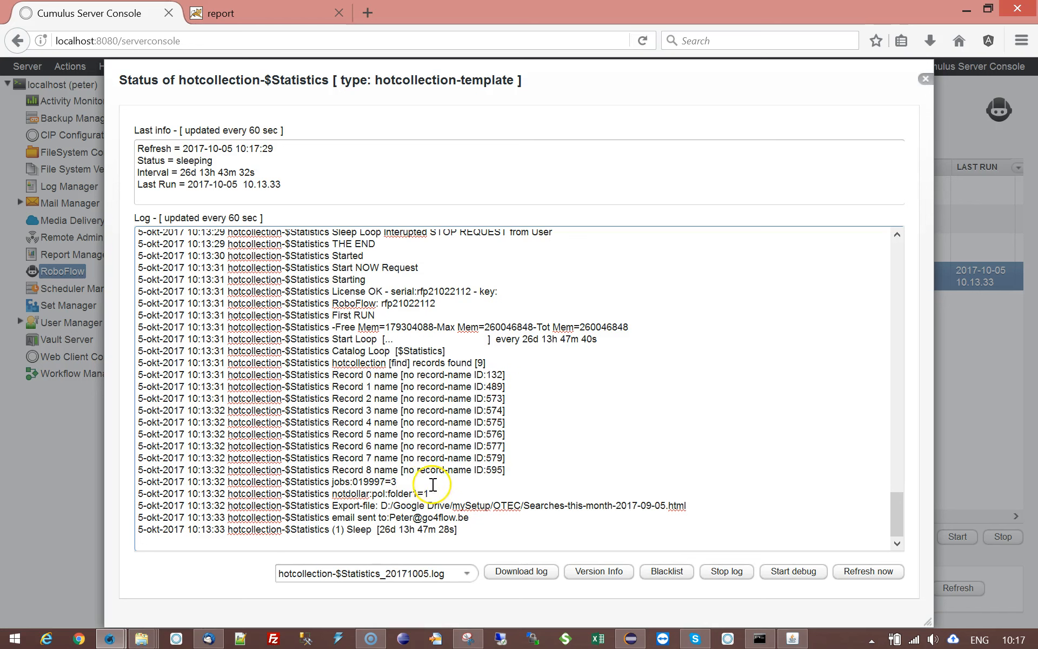
drag(353, 481, 442, 493)
click(436, 482)
click(451, 491)
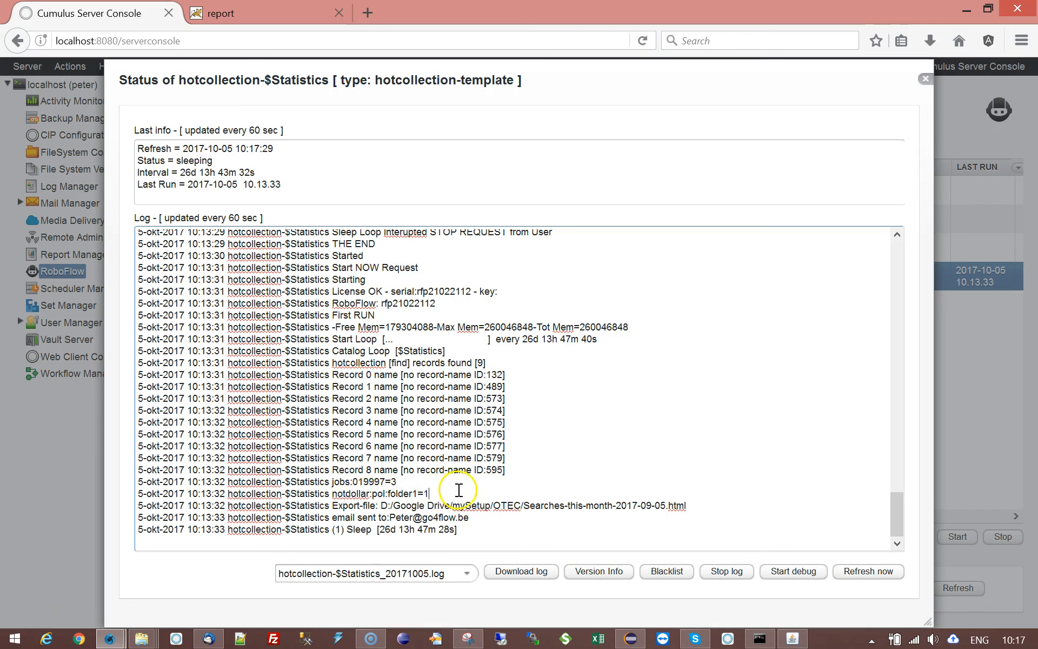
drag(467, 364, 482, 364)
double_click(393, 481)
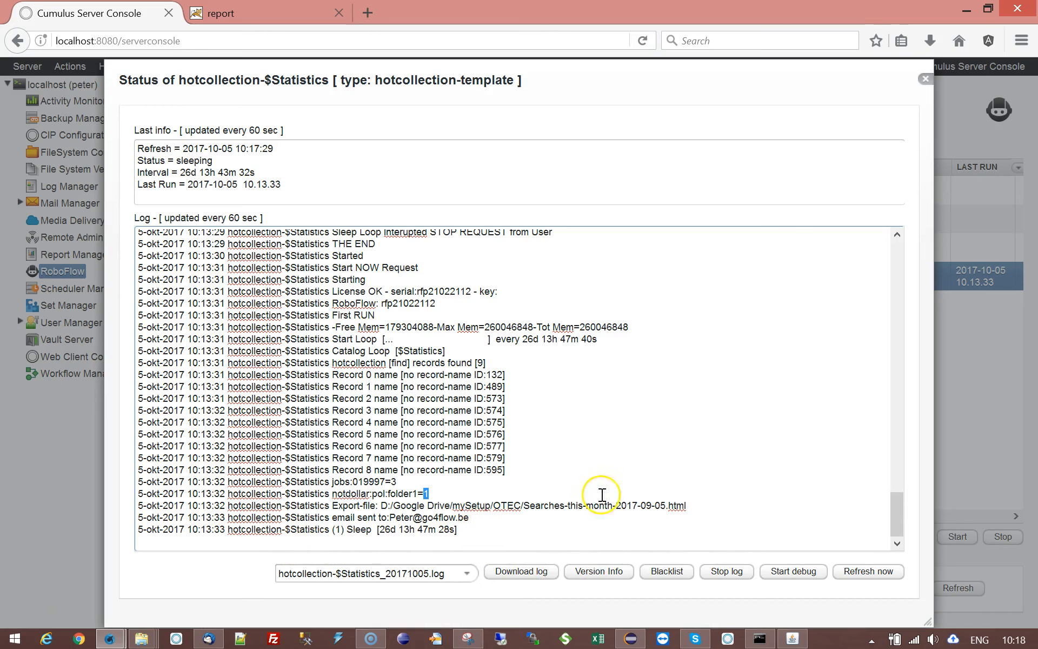
- Switch to Thunderbird, fetch new mail and open the newest "$Statistic report: SUCCESSFUL SEARCH TERMS" message
click(209, 638)
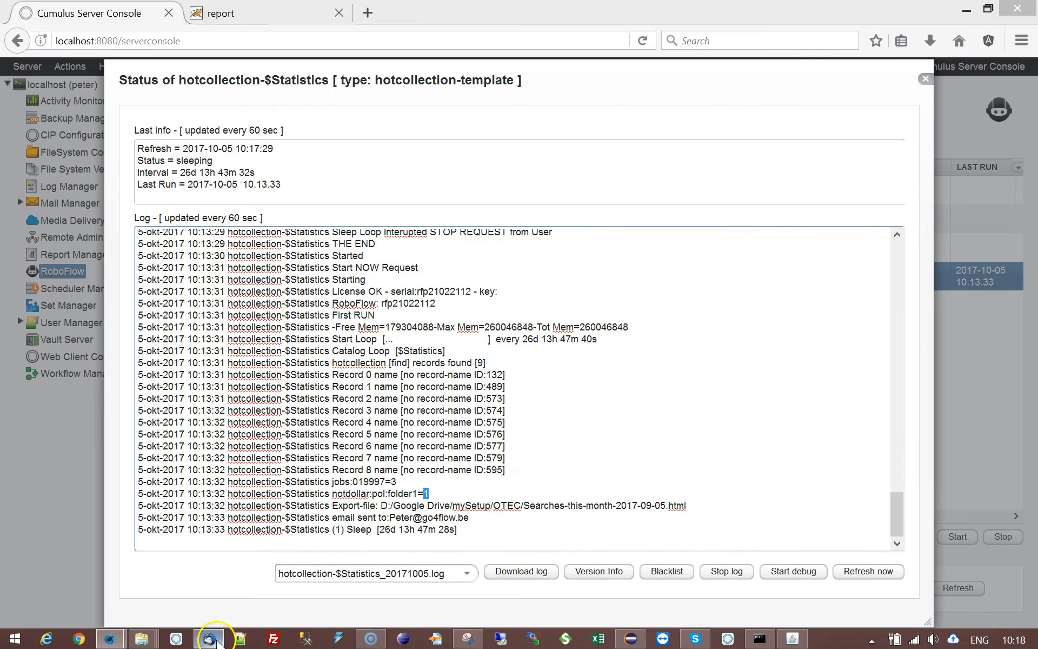
click(38, 62)
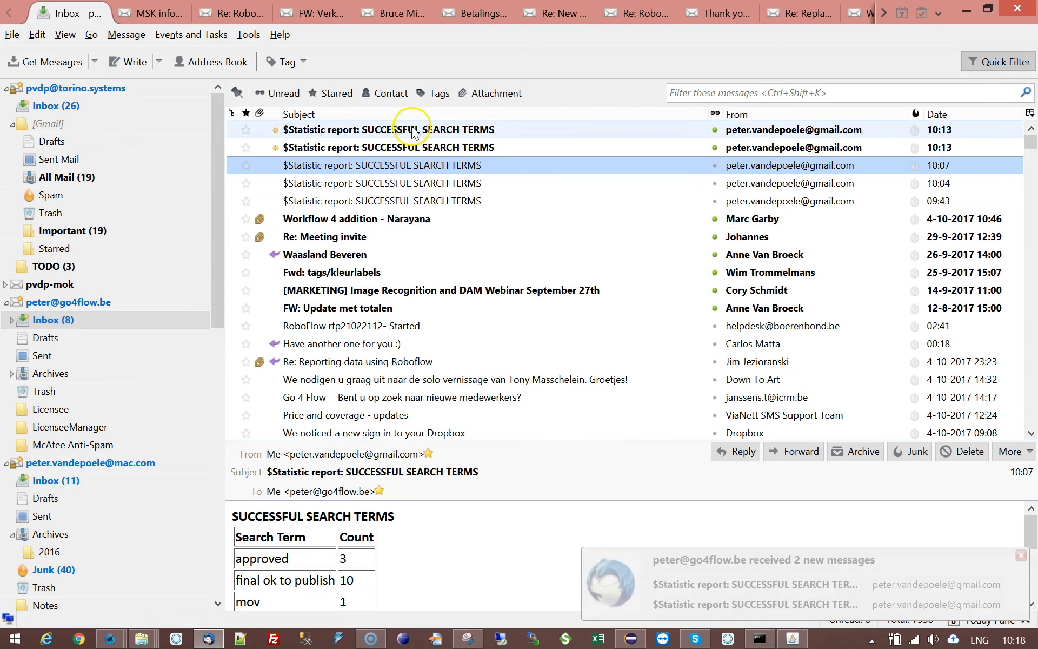
click(413, 133)
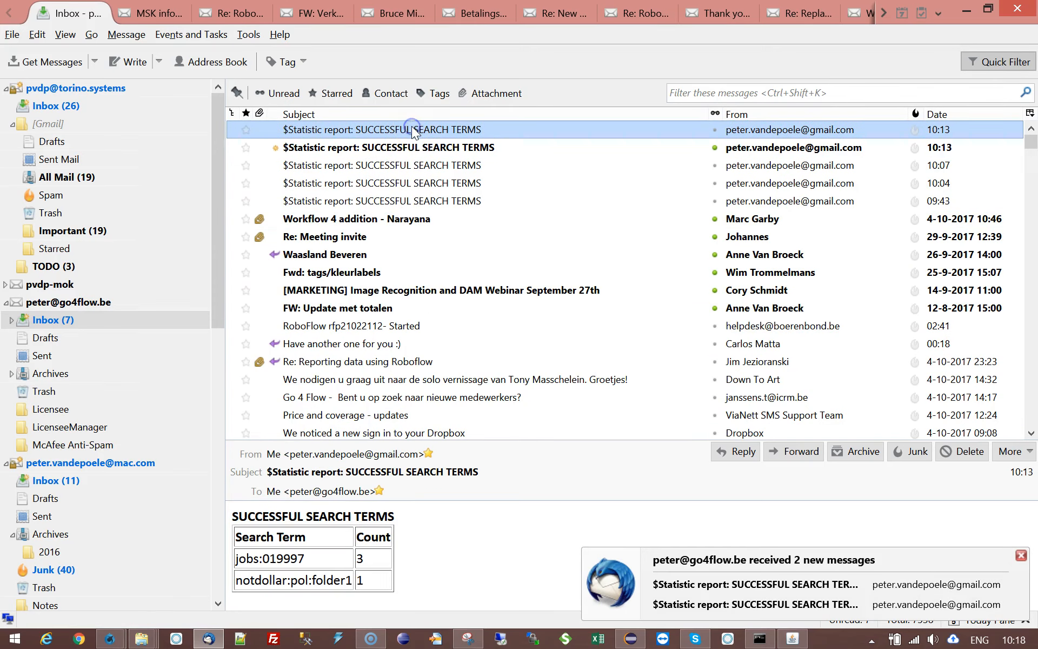
double_click(413, 130)
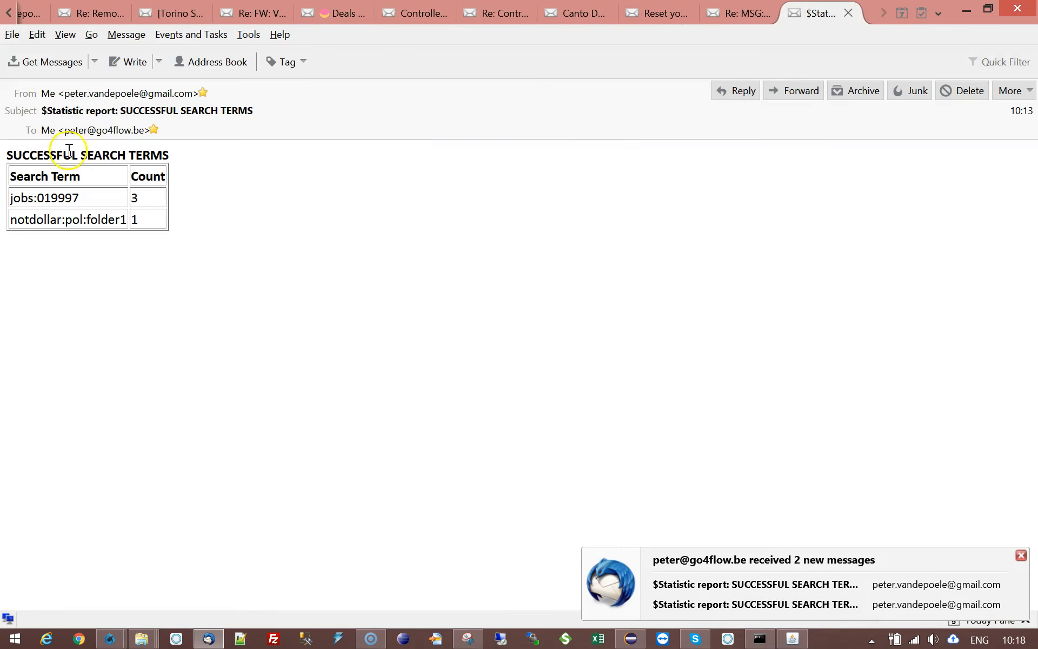
- Examine the e-mailed report, highlighting the word SUCCESSFUL in its heading and each search term in the table
double_click(10, 156)
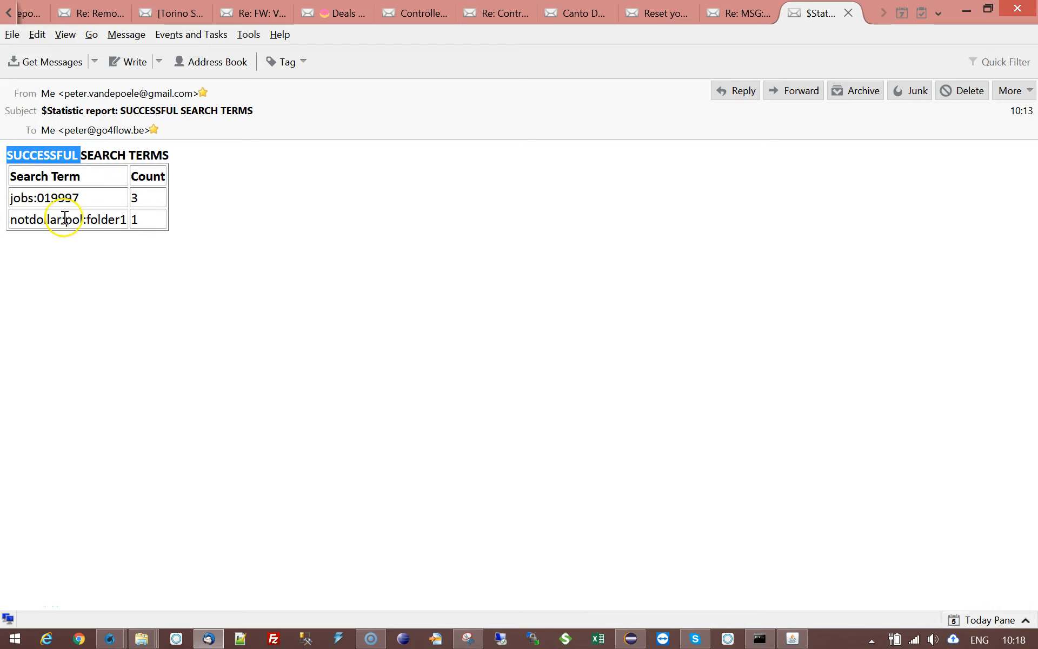
drag(10, 219, 121, 220)
click(18, 209)
drag(12, 200, 93, 196)
click(108, 204)
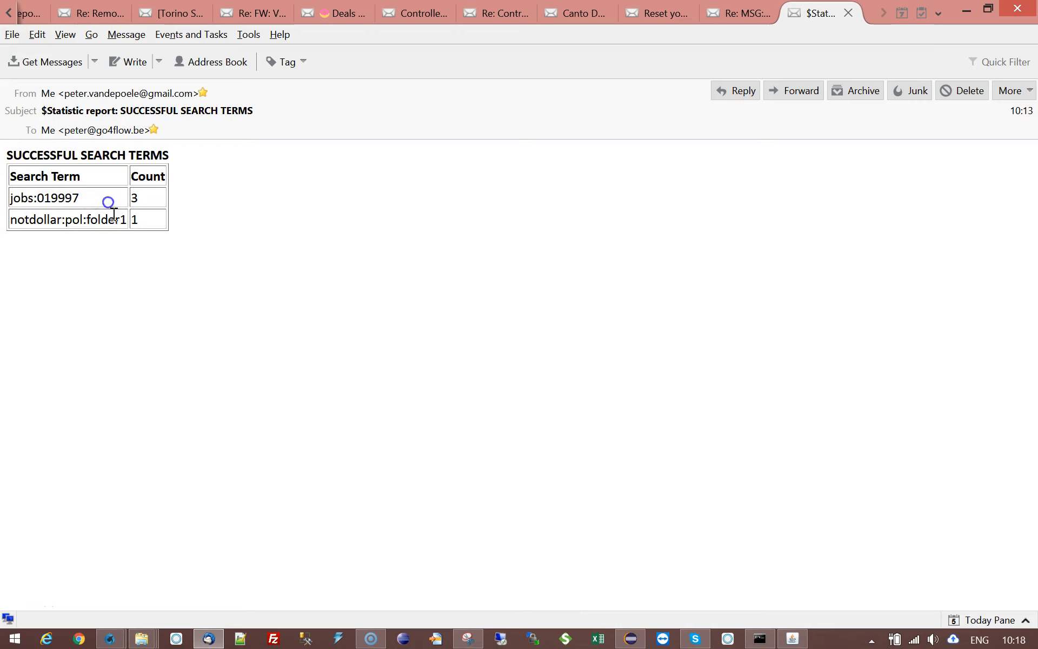
drag(10, 220, 119, 221)
click(123, 221)
drag(11, 220, 130, 219)
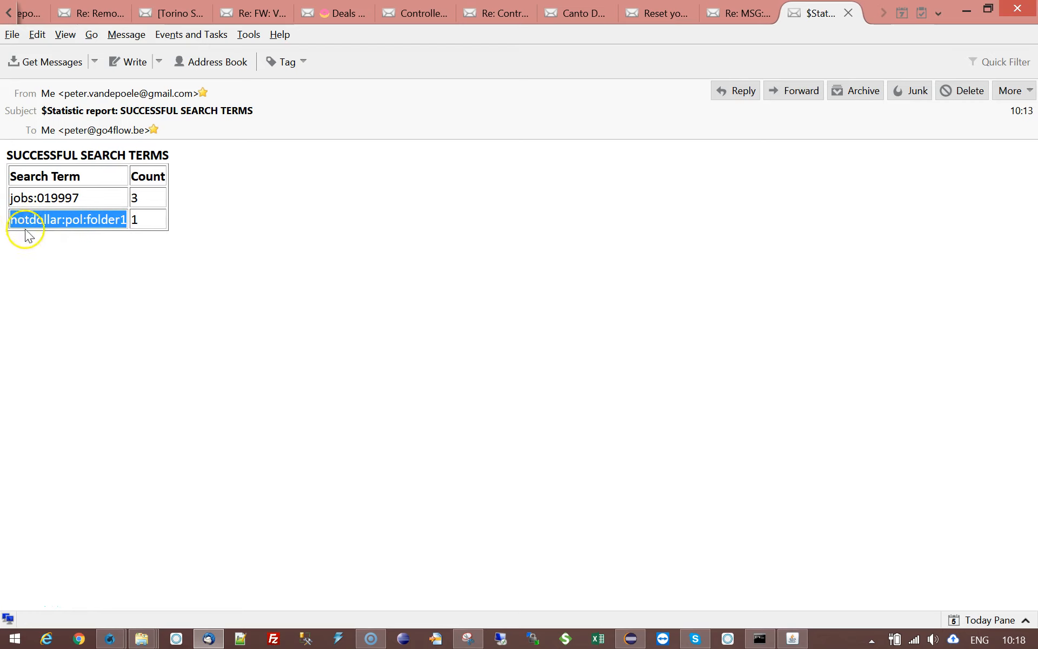
click(45, 222)
drag(73, 221, 120, 219)
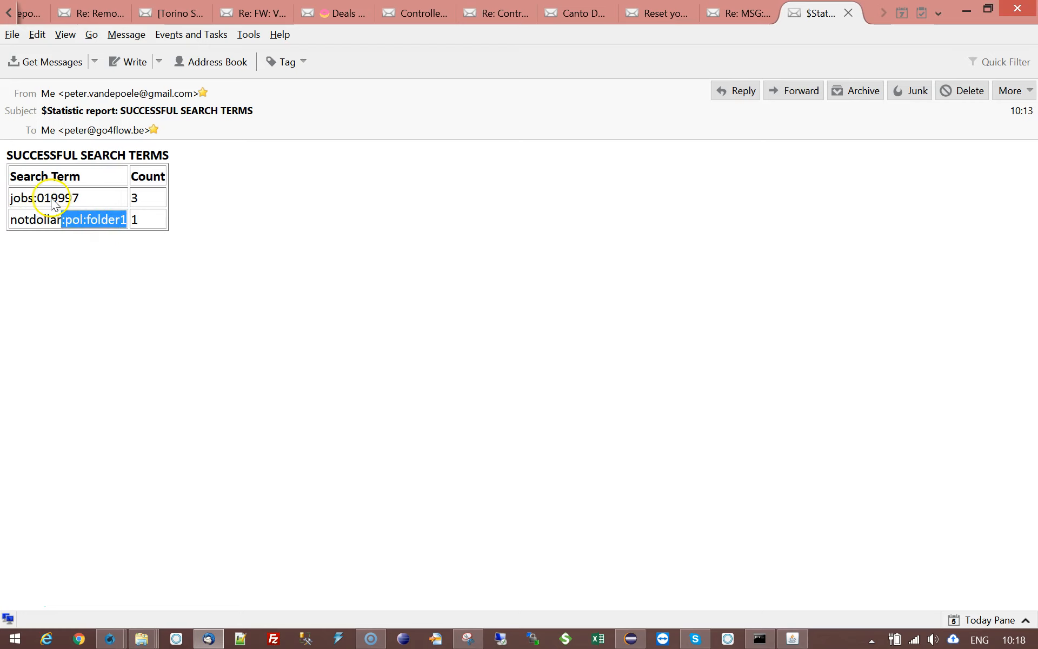
click(23, 197)
drag(11, 197, 82, 197)
click(89, 199)
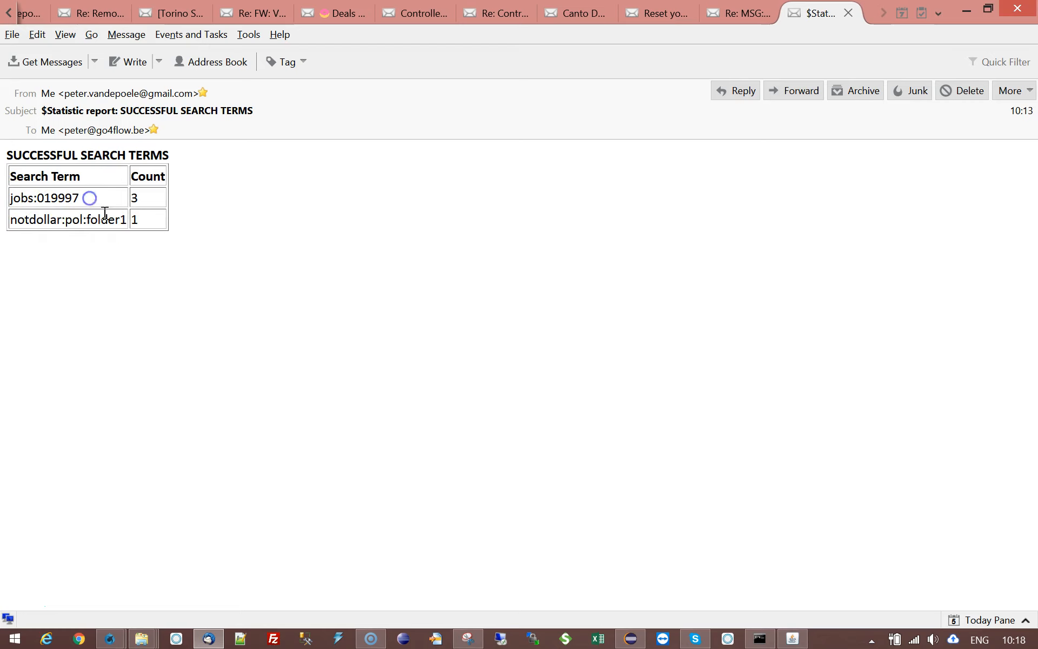